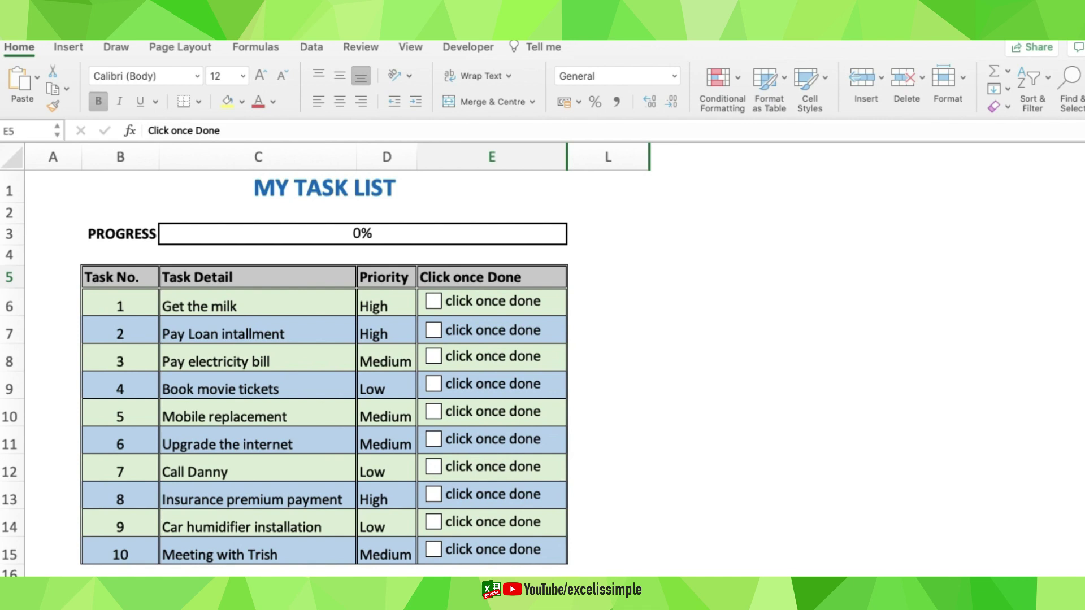
Tick the column E checkboxes for tasks 1–7, from Get the milk onward, raising PROGRESS to 70%
click(433, 304)
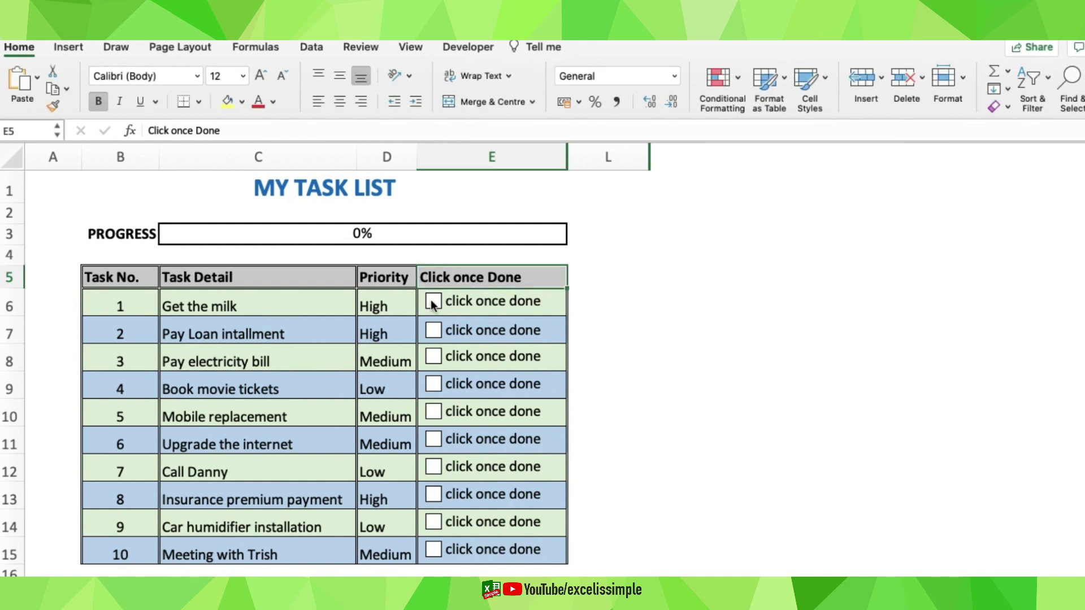
click(433, 304)
click(433, 331)
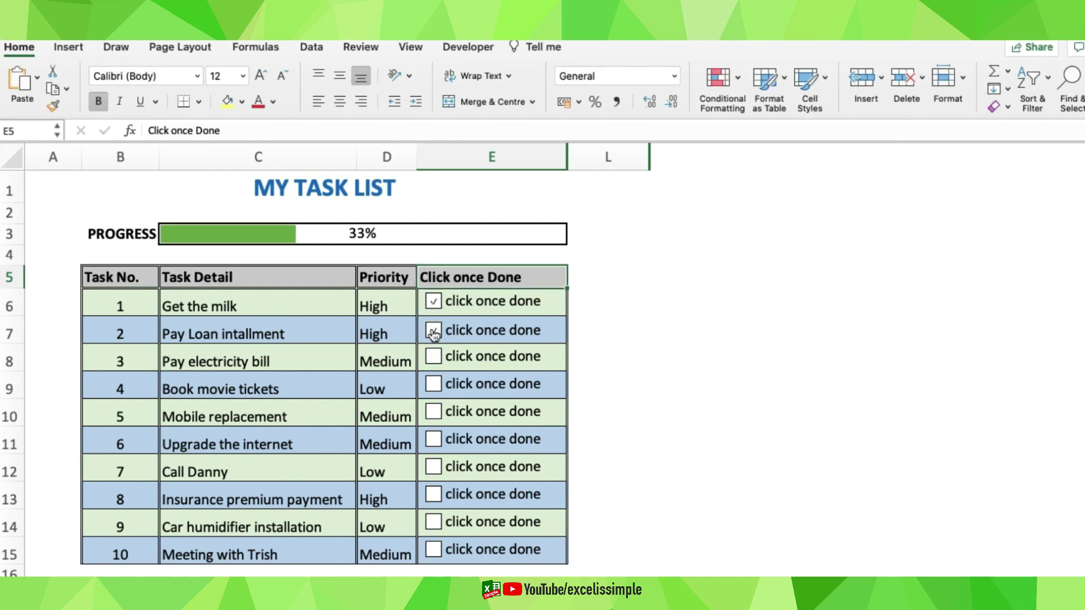
click(434, 357)
click(434, 385)
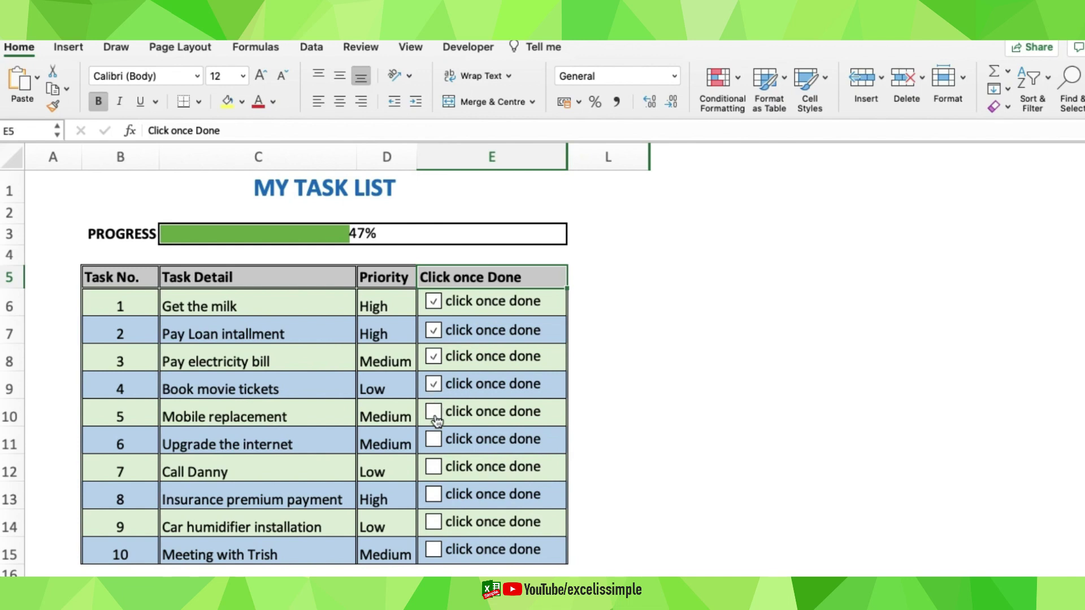
click(434, 415)
click(433, 439)
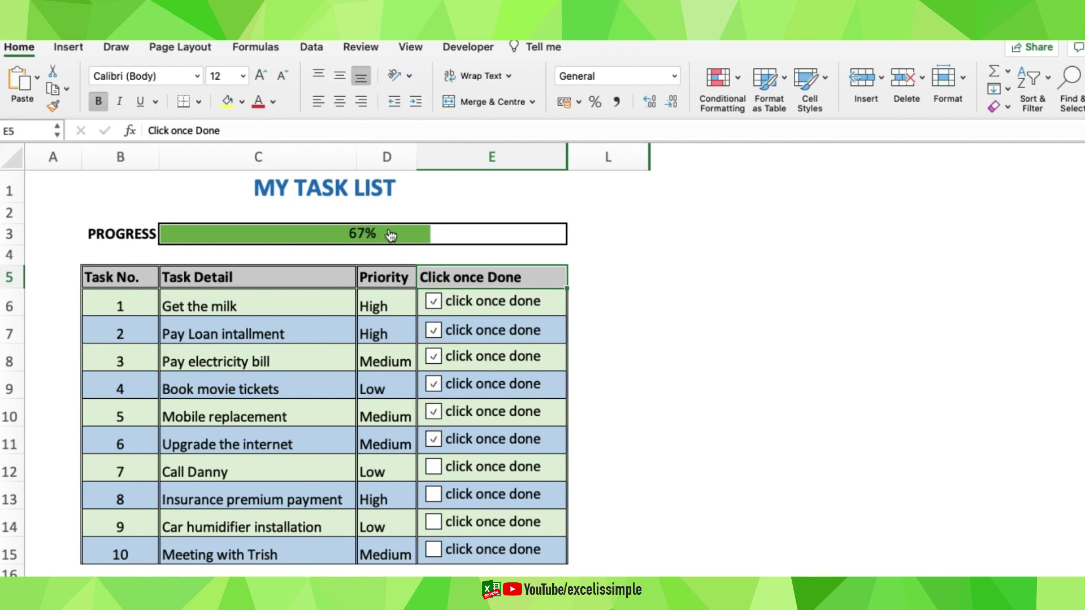
click(434, 468)
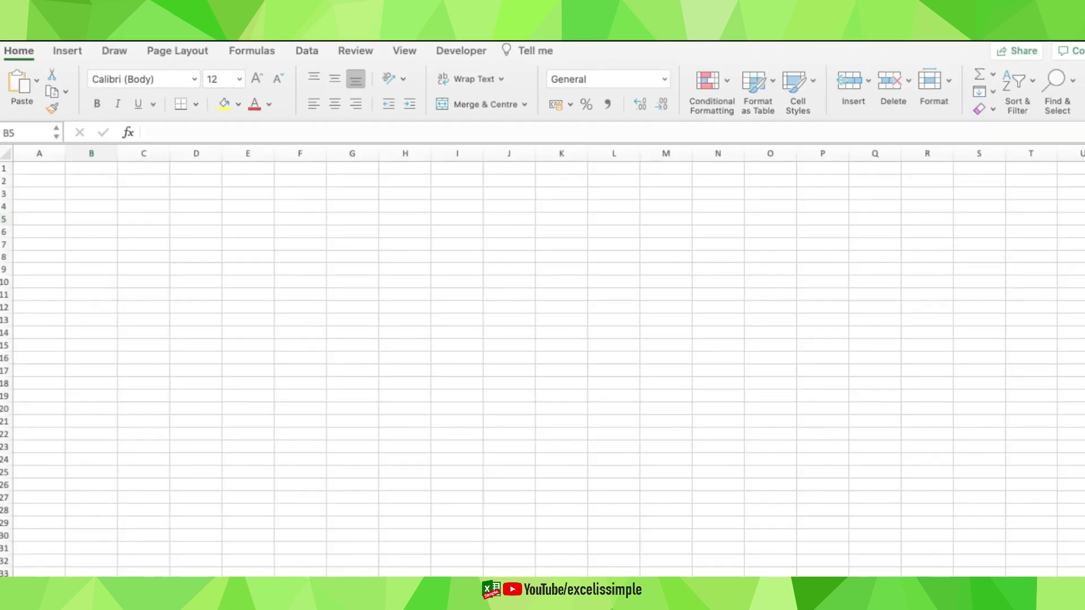
Enter the headings Task No, Task Details, Priority and Status in D6:G6
click(189, 230)
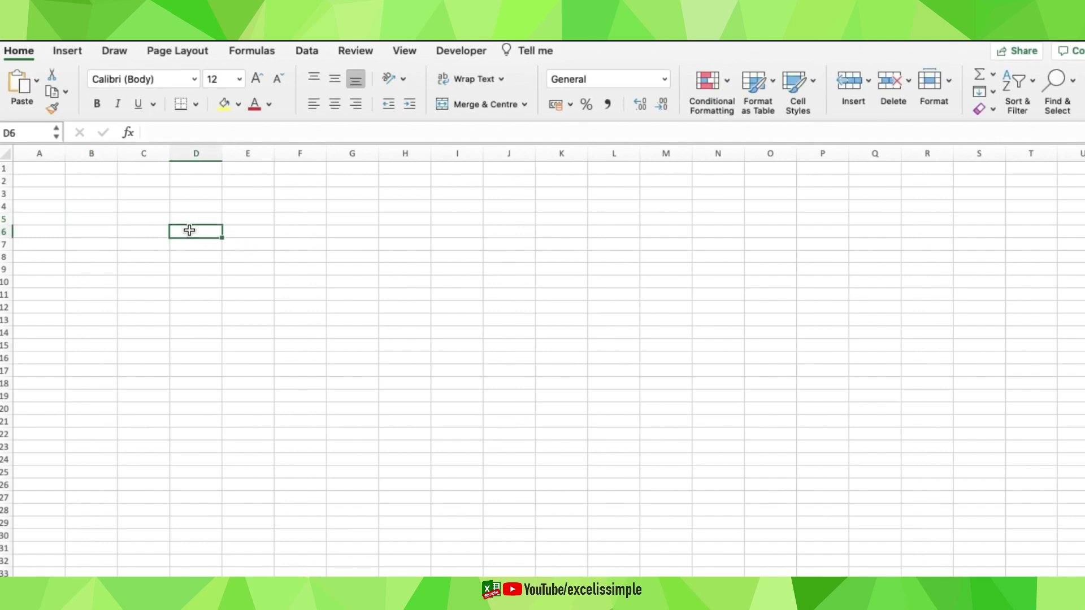
text(Task No)
key(Return)
key(Up)
key(Right)
text(Task)
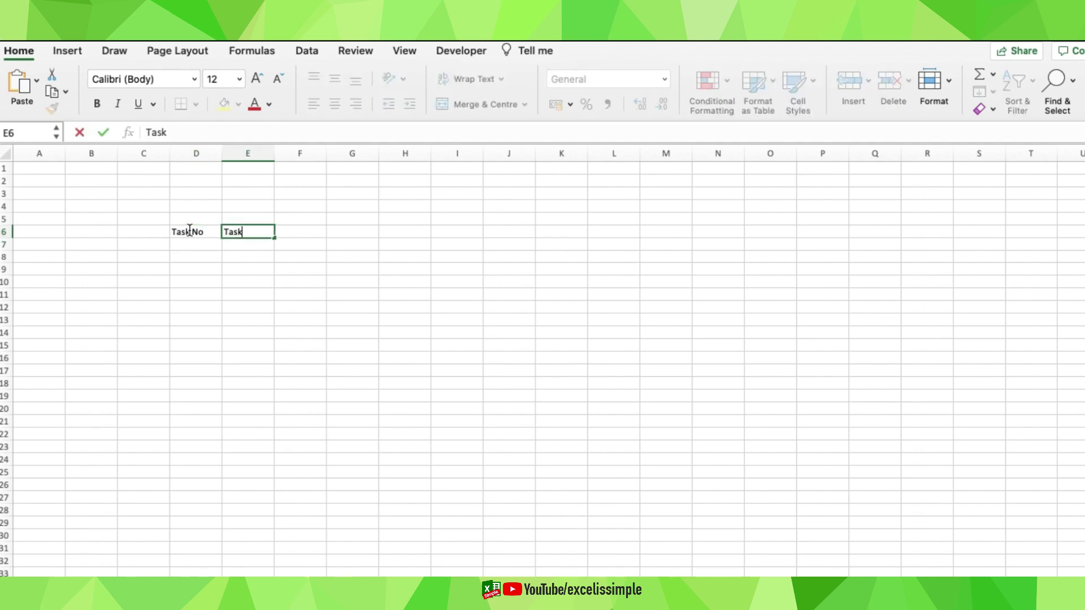
text( Details)
key(Return)
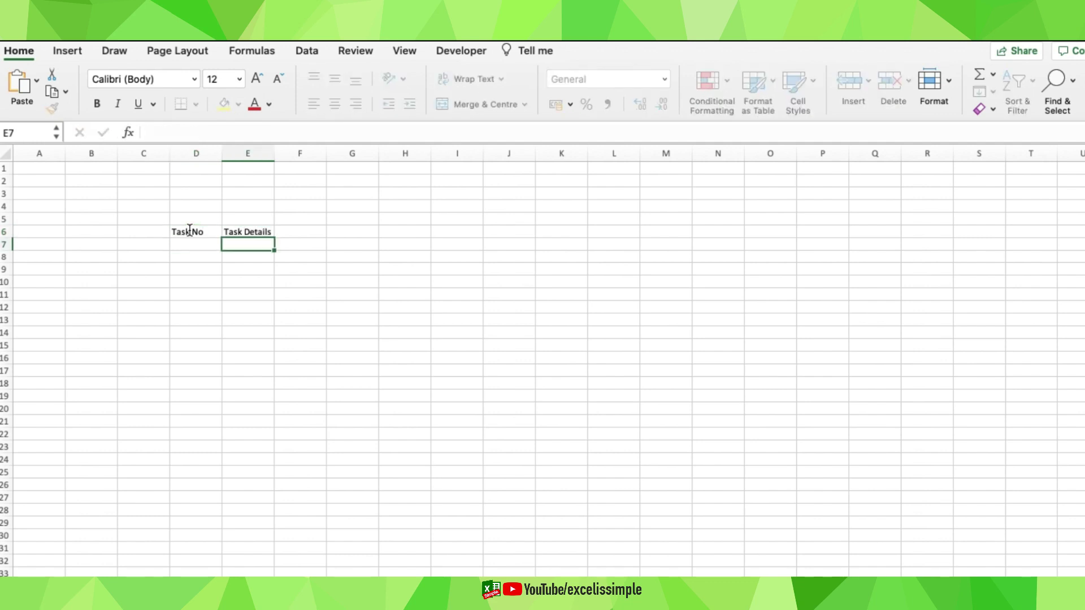
key(Up)
key(Right)
text(Priority)
key(Tab)
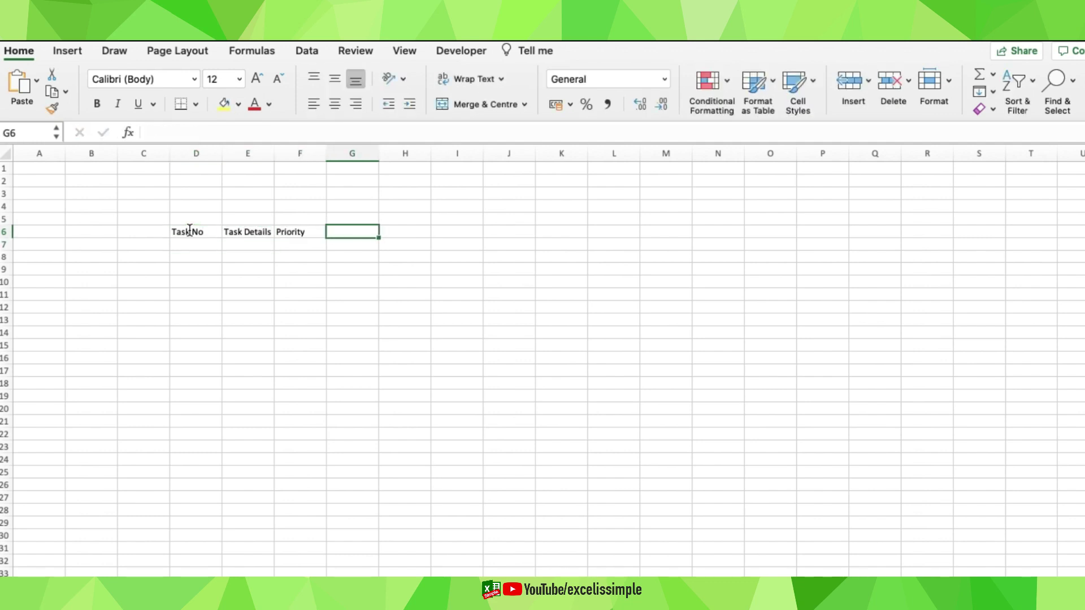
text(Status)
key(Return)
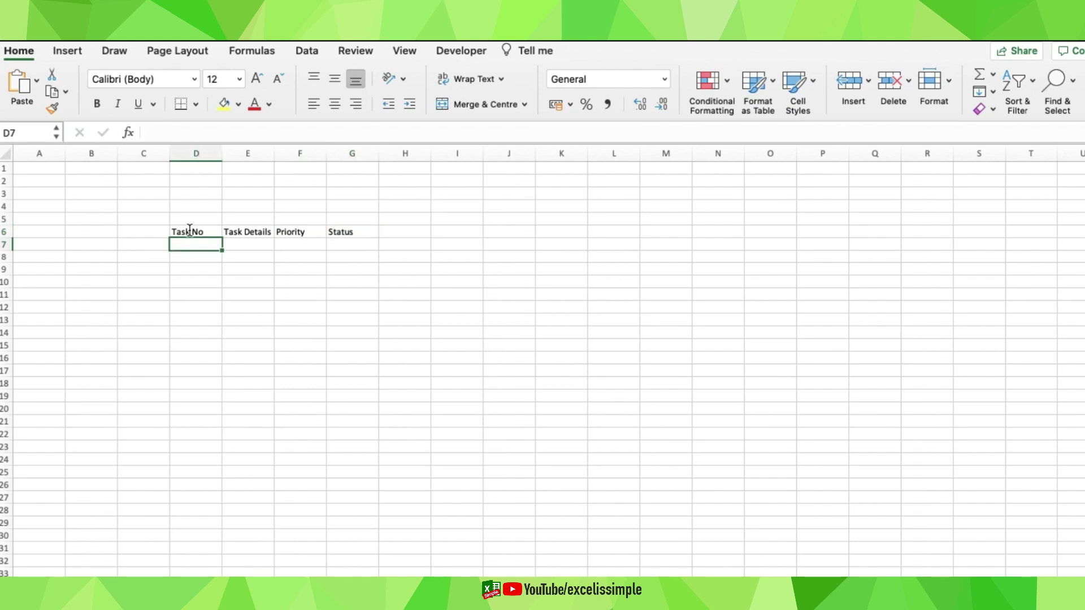
Fill task numbers 1 through 10 down D7:D16
text(1)
key(Return)
text(2)
key(Return)
text(3)
key(Return)
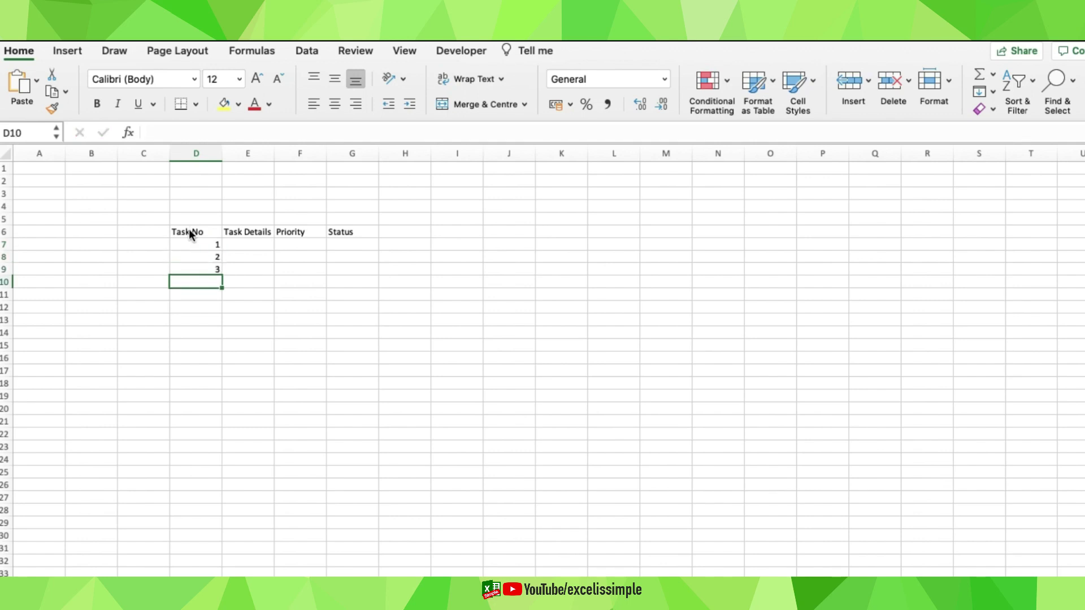
text(4 5 6 7 8 9 10)
click(312, 230)
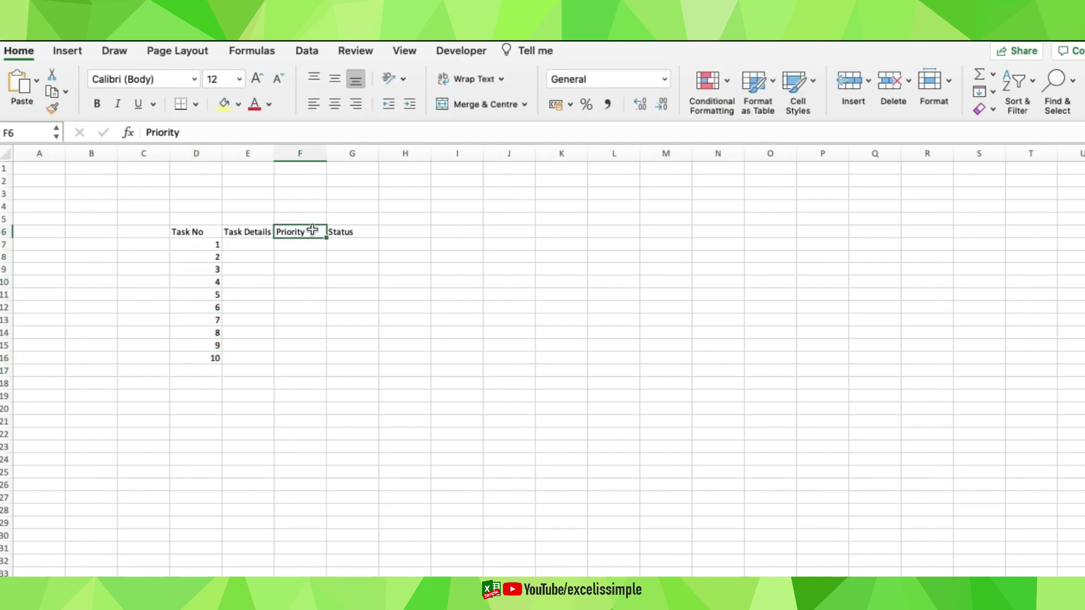
key(Return)
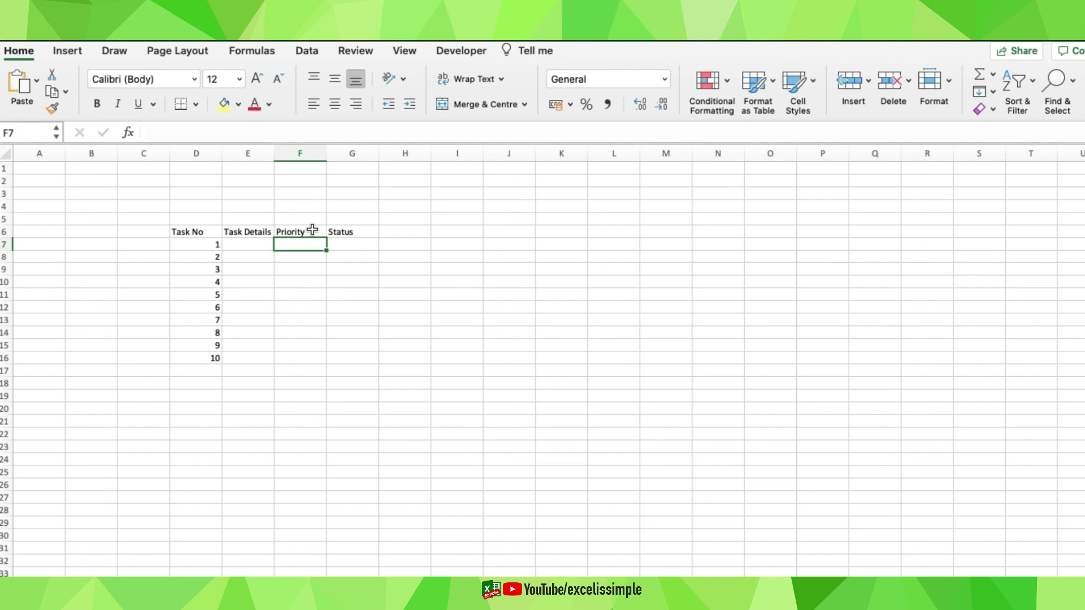
Give F7 a List data validation with source Low,Medium,High and check its drop-down
click(301, 50)
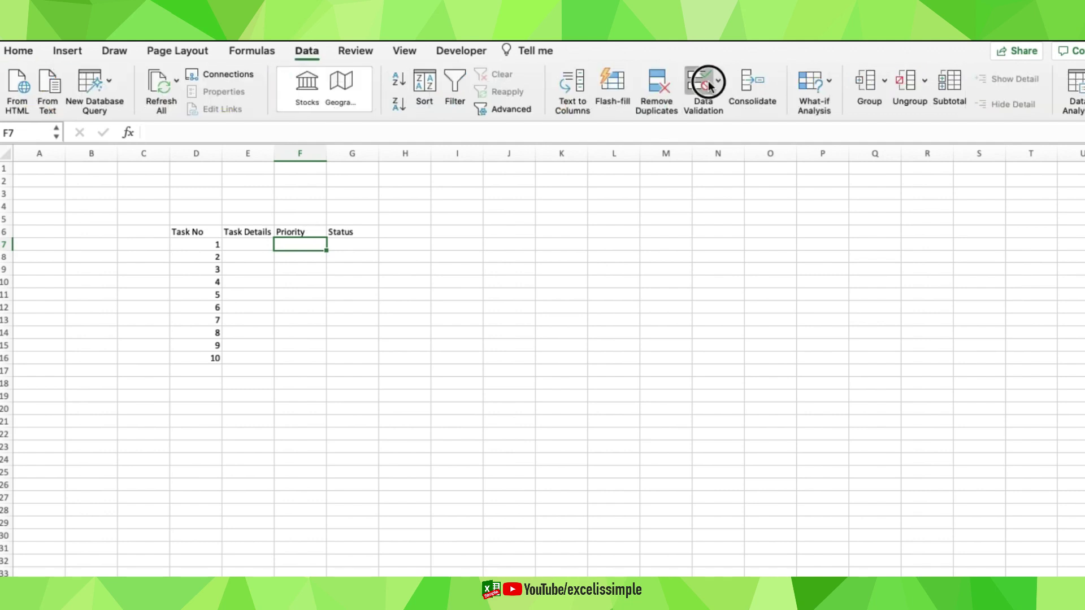
click(704, 79)
click(479, 188)
click(430, 233)
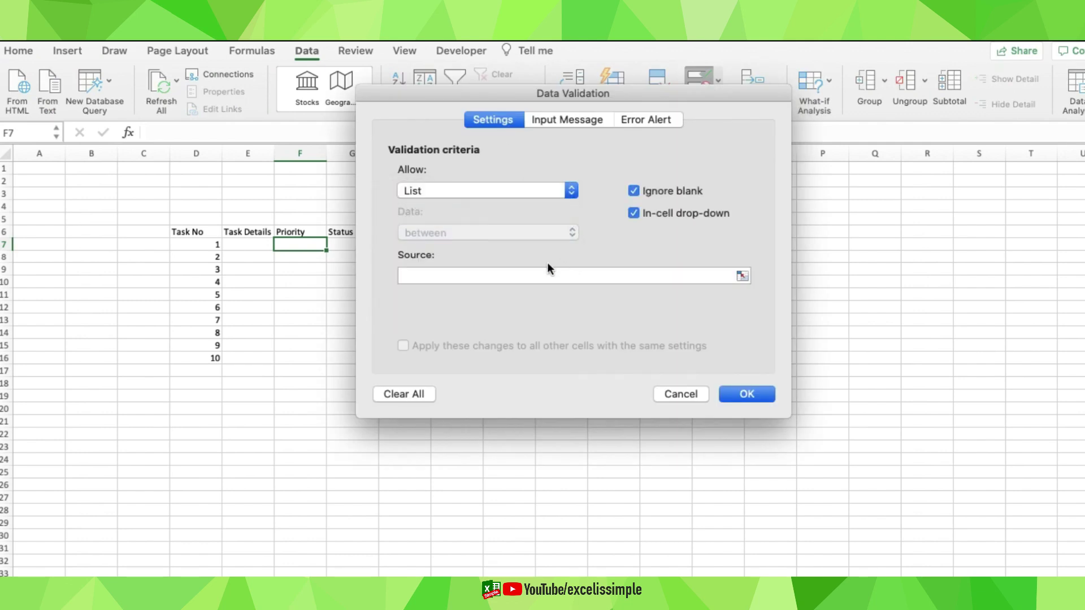
click(547, 276)
text(Low,Medium,High)
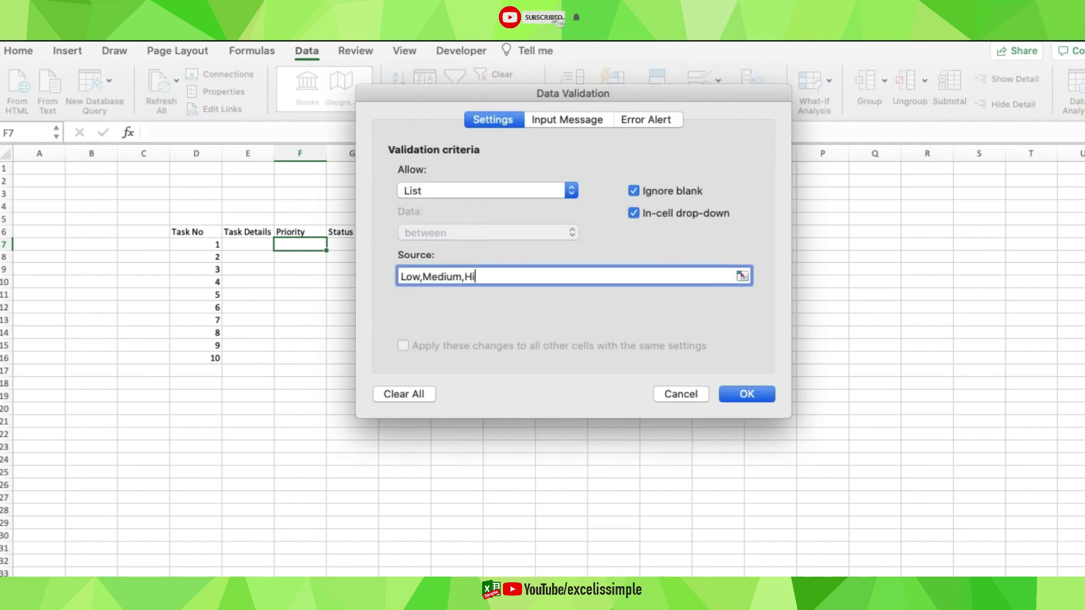
click(747, 394)
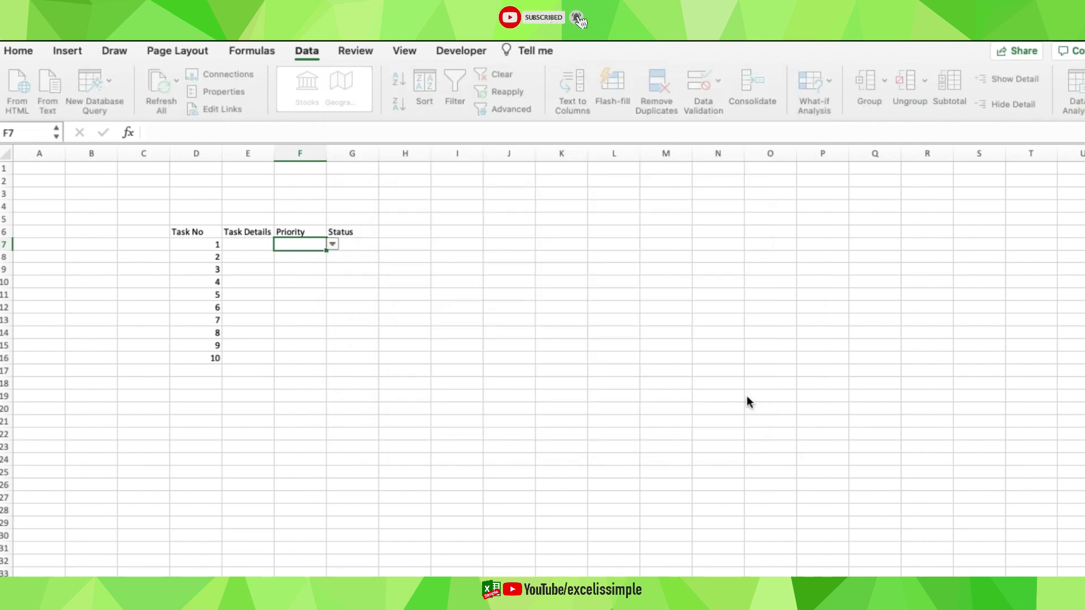
click(333, 245)
key(Escape)
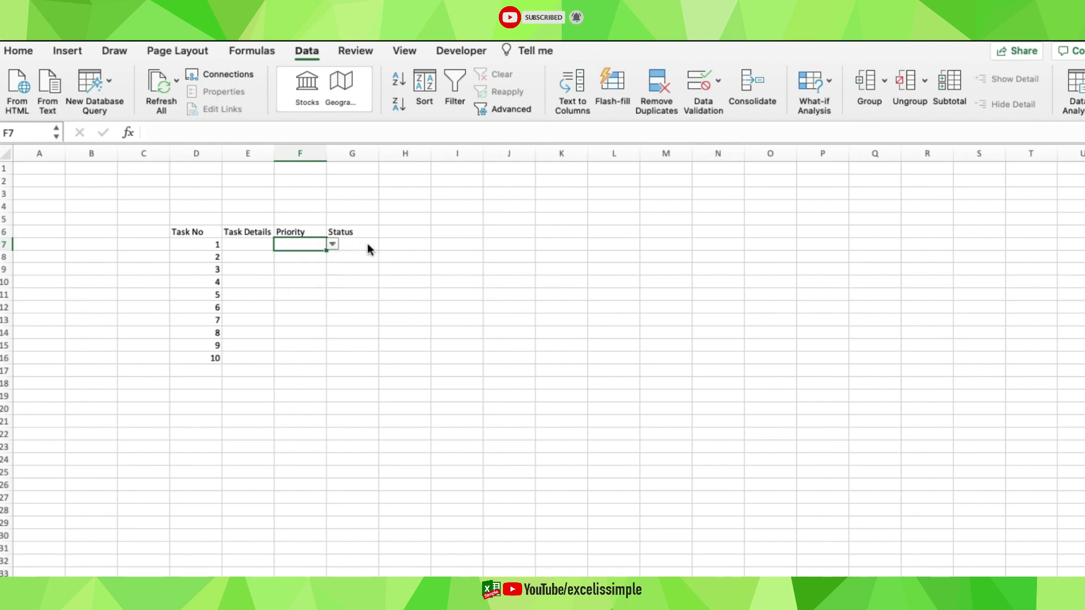
Copy F7's drop-down into F7:F16 and confirm F8 and F11 have it
key(ctrl+c)
drag(301, 244, 302, 251)
key(shift+Down)
key(shift+Down)
key(shift+Down)
key(shift+Down)
key(shift+Down)
key(shift+Down)
key(shift+Down)
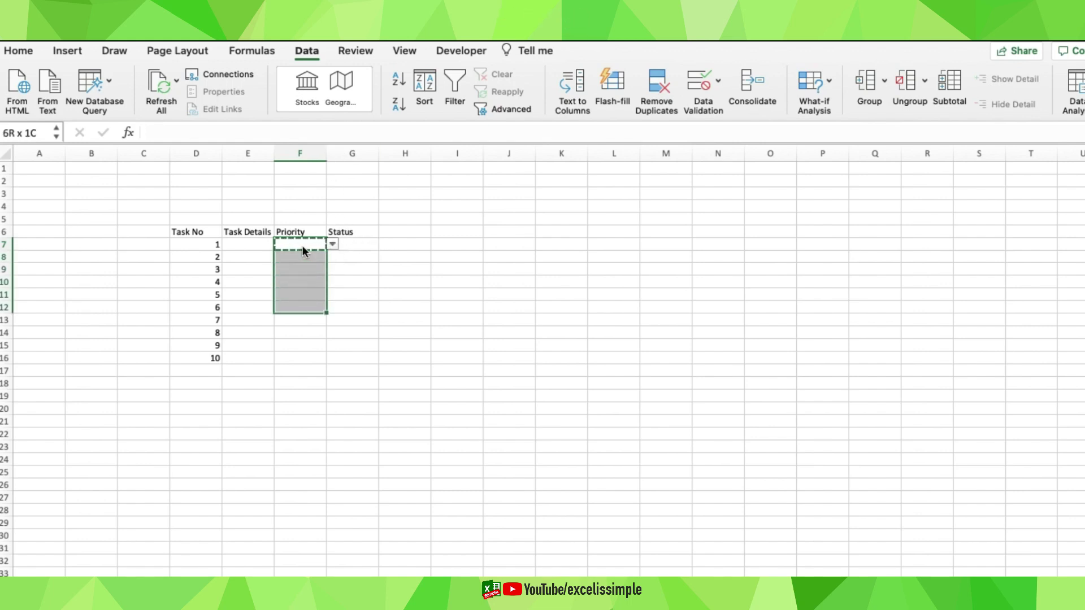
key(ctrl+v)
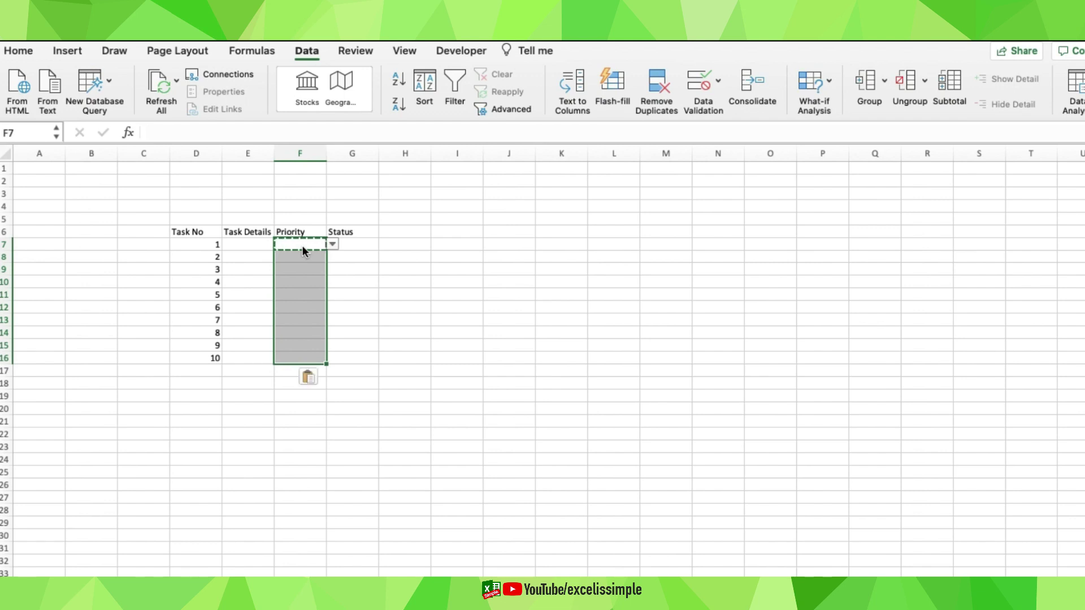
click(308, 292)
click(306, 256)
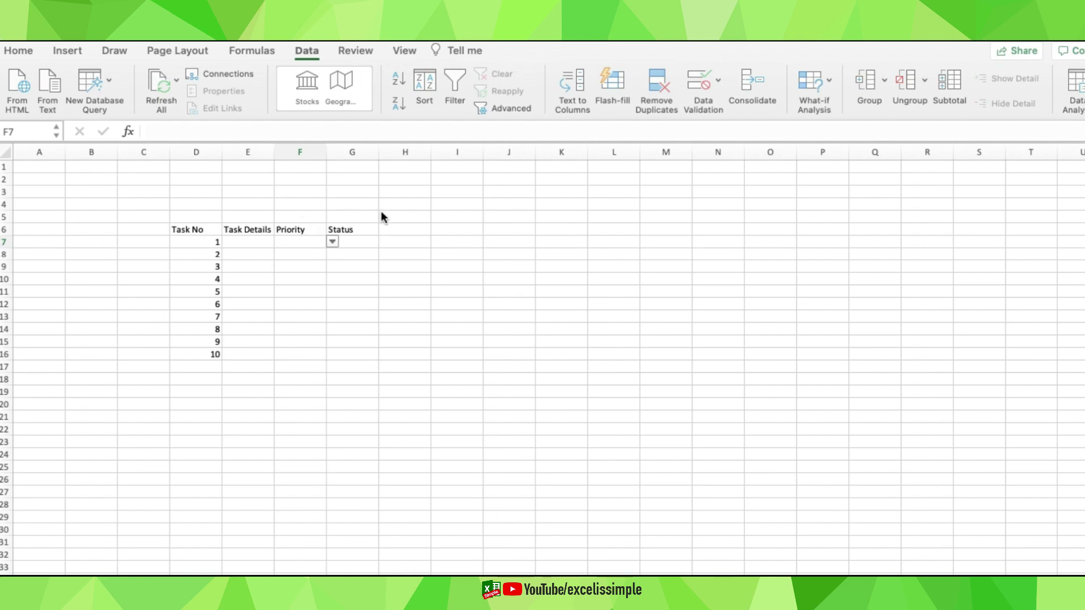
click(360, 230)
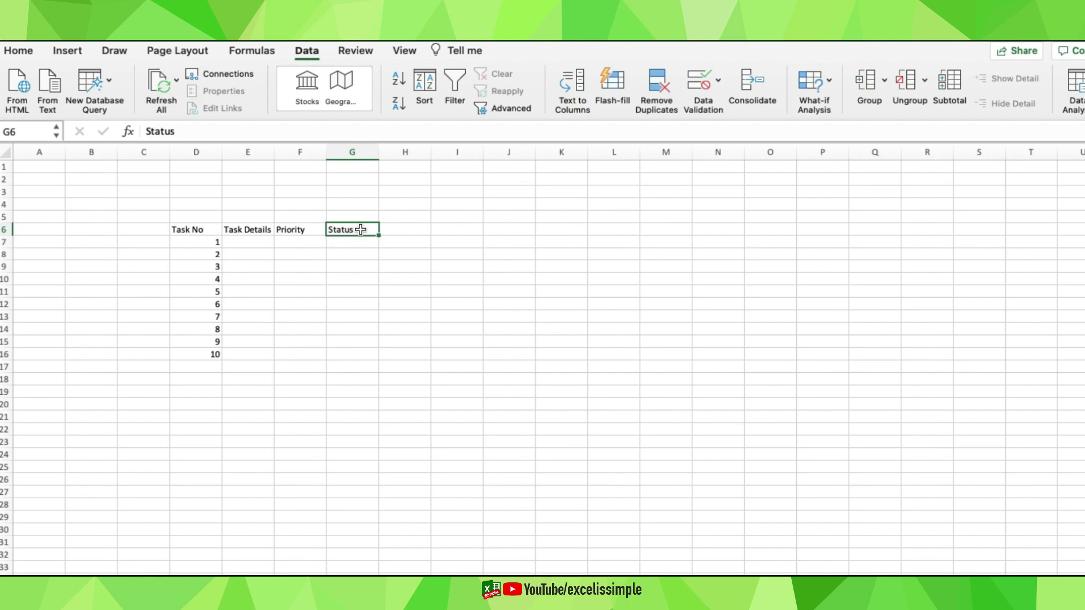
Tick Developer under Ribbon & Toolbar in Excel Preferences and save the change
click(51, 35)
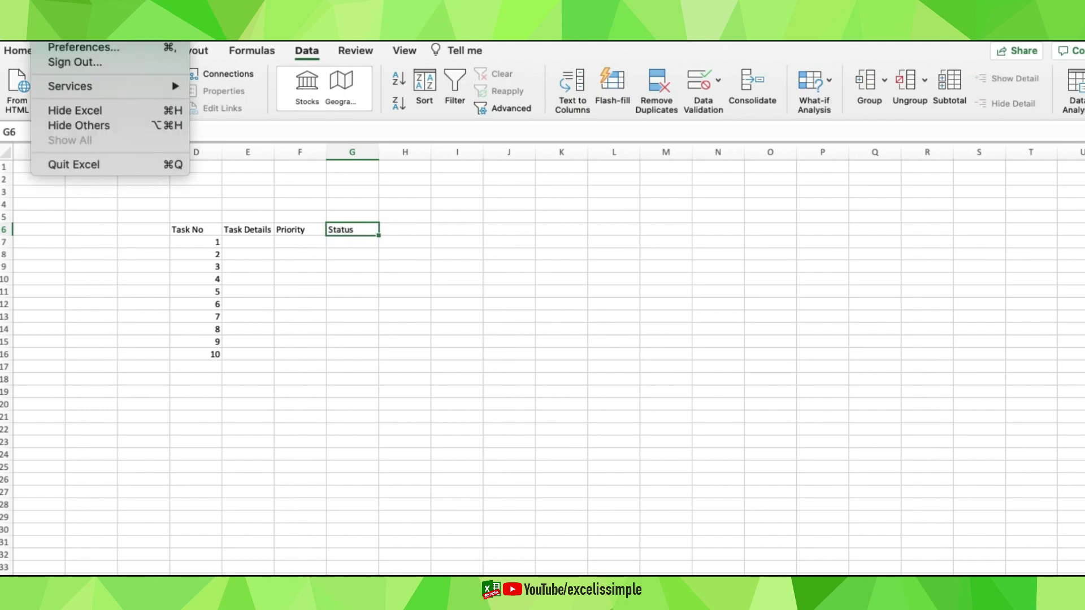
click(66, 52)
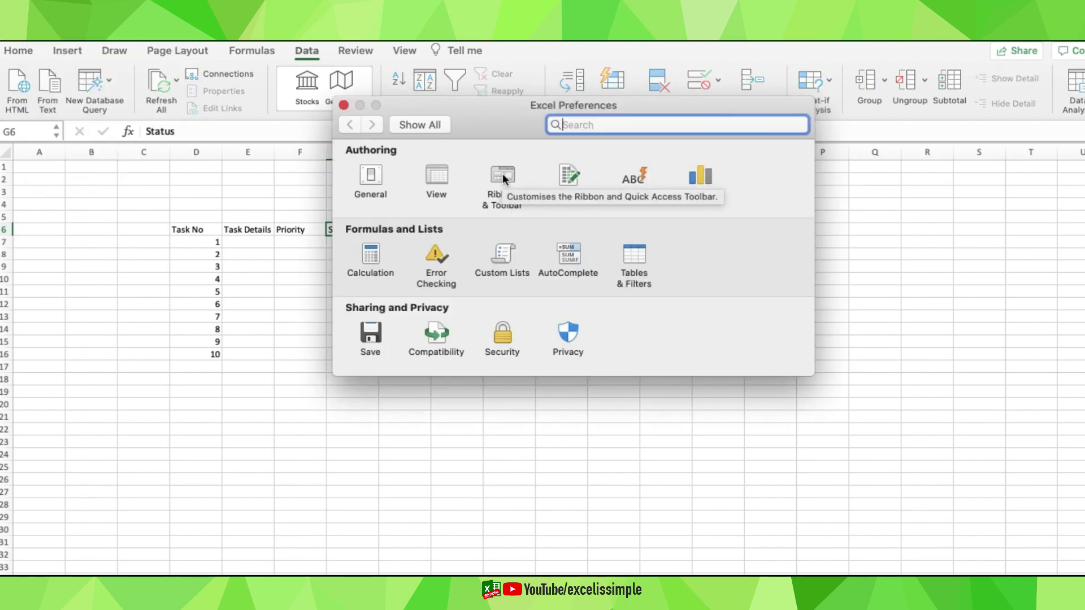
click(503, 175)
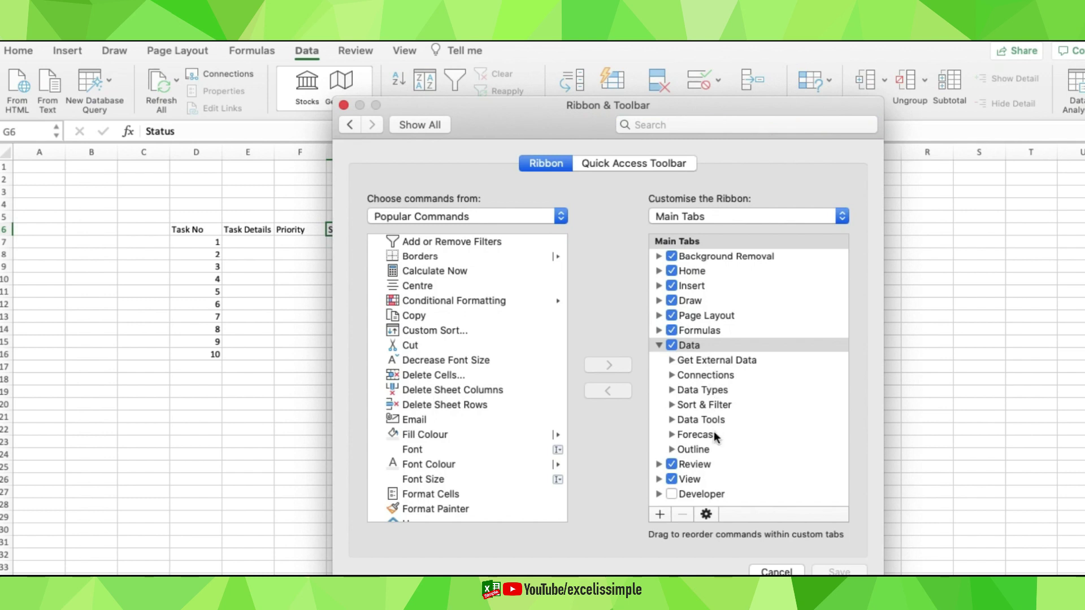
click(672, 493)
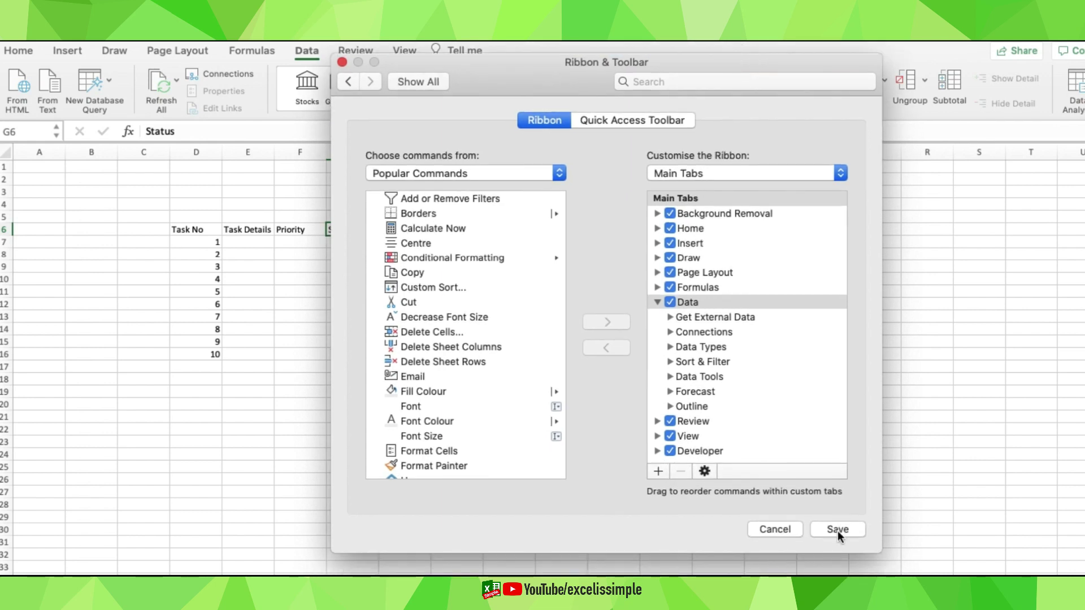
click(838, 529)
click(346, 63)
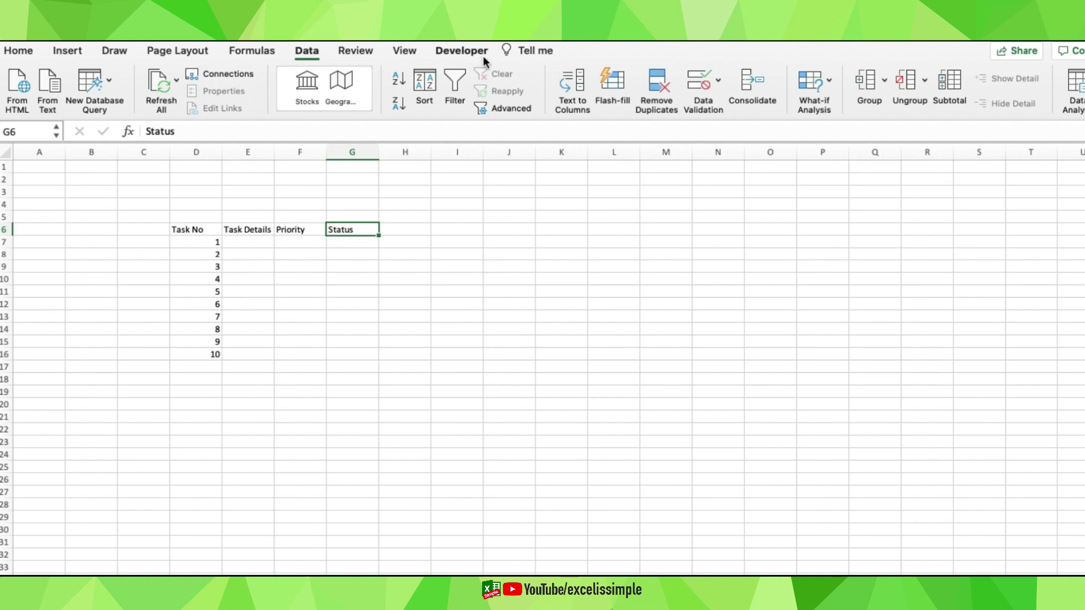
Insert a Developer checkbox in G7 and relabel it 'Click once completed'
click(461, 50)
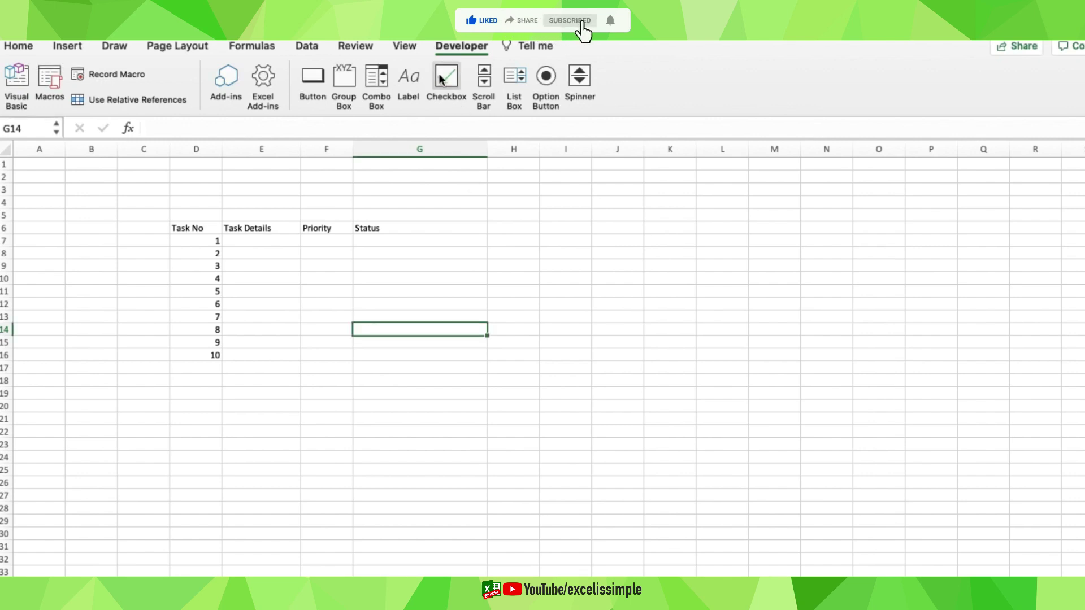
click(360, 240)
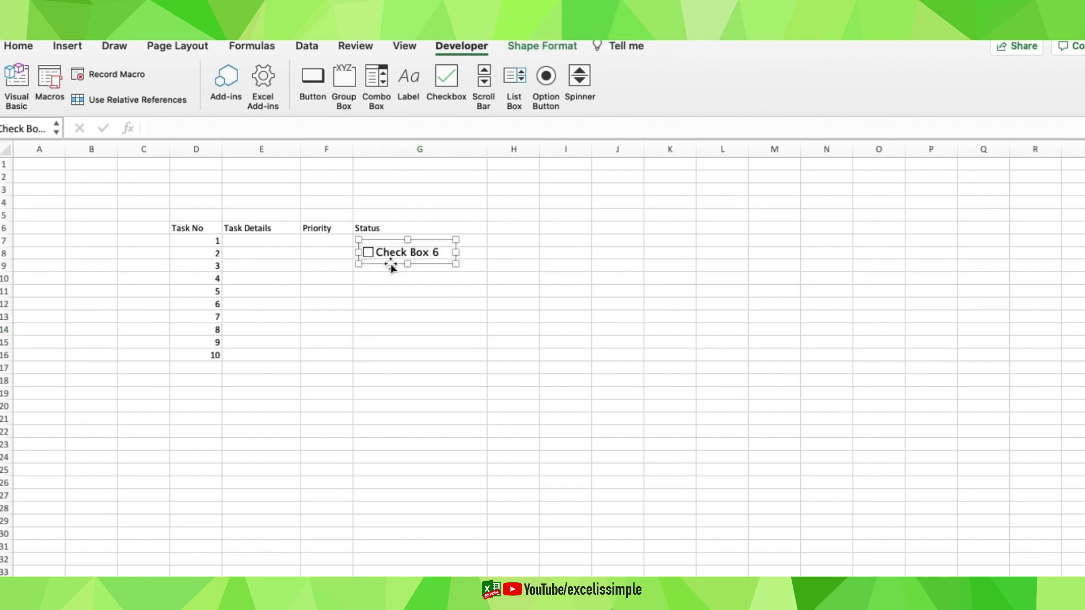
click(388, 255)
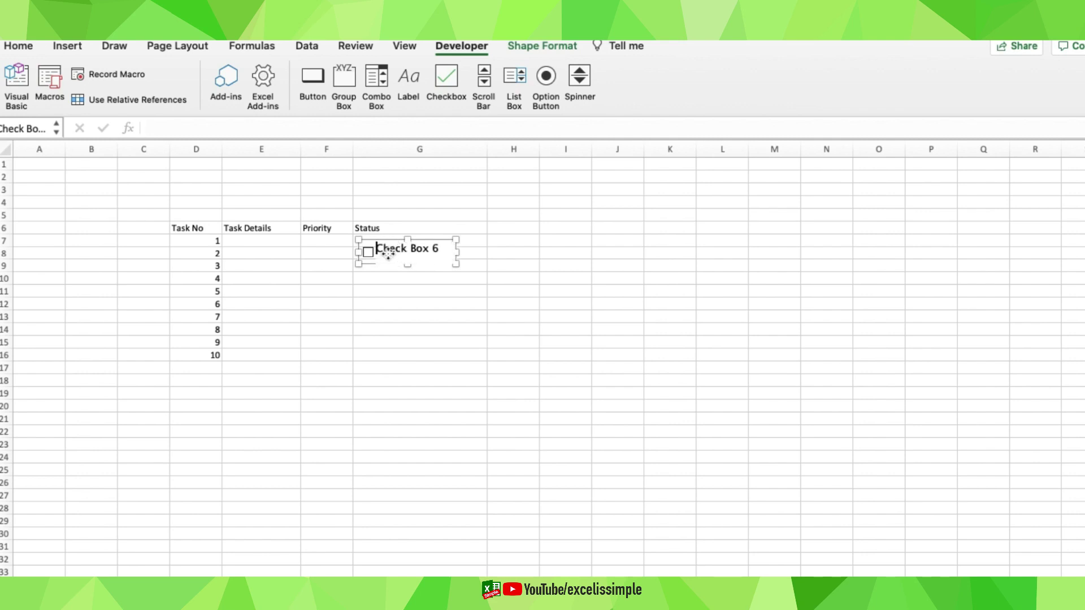
drag(375, 249, 450, 248)
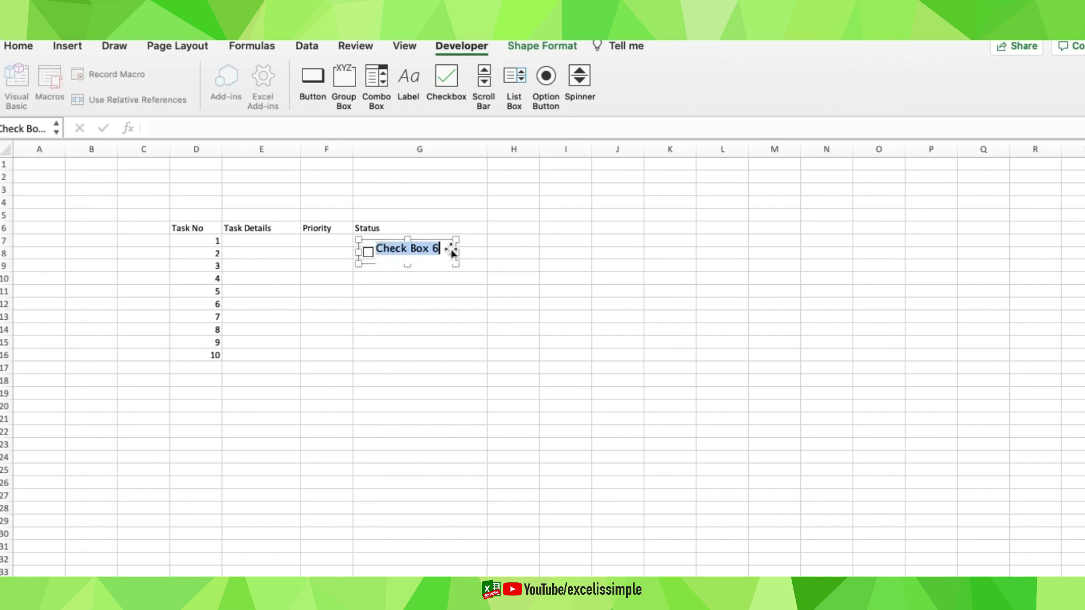
text(Click once completed)
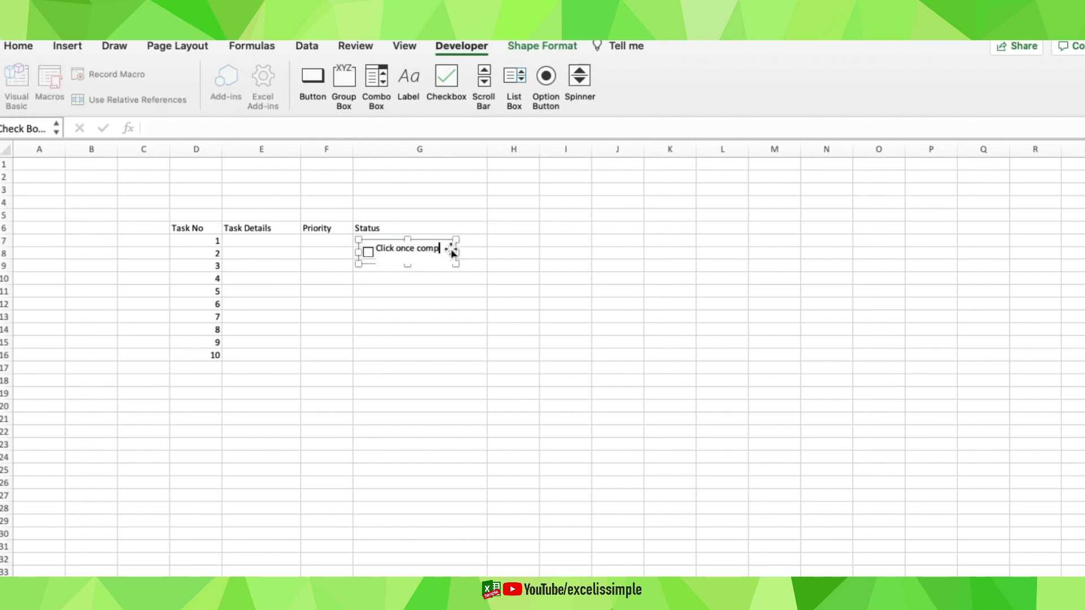
drag(452, 253, 436, 225)
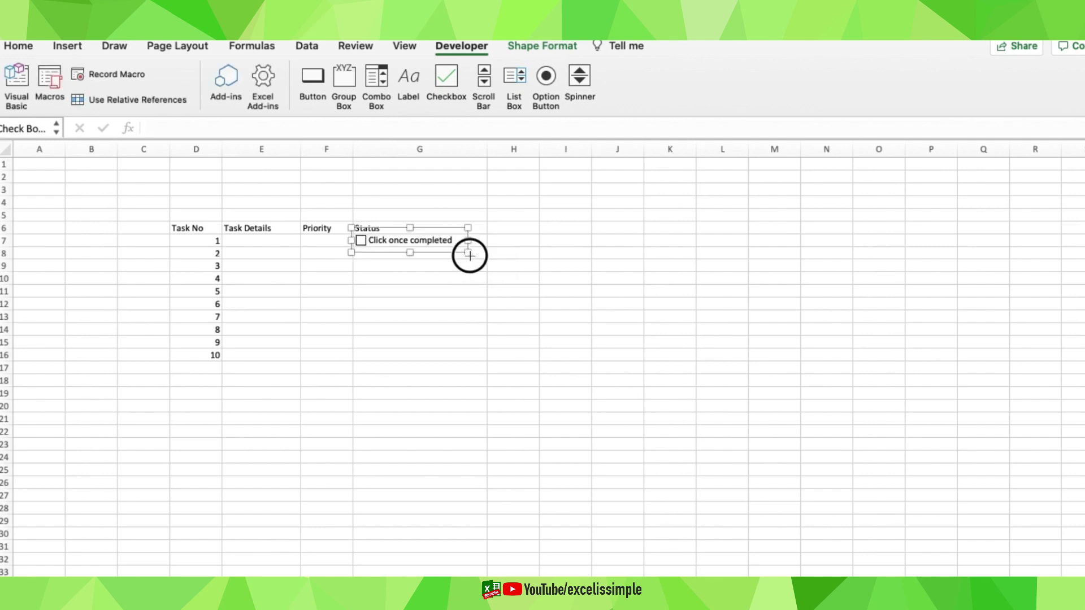
click(465, 254)
key(super+v)
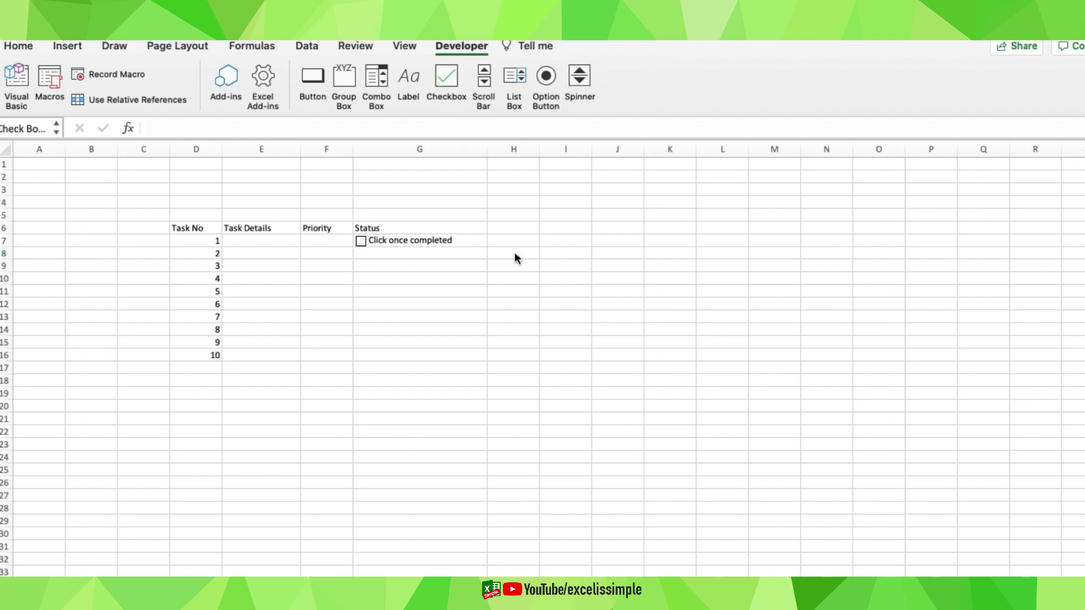
Paste five more copies of the checkbox at spots down column G
click(452, 291)
key(super+v)
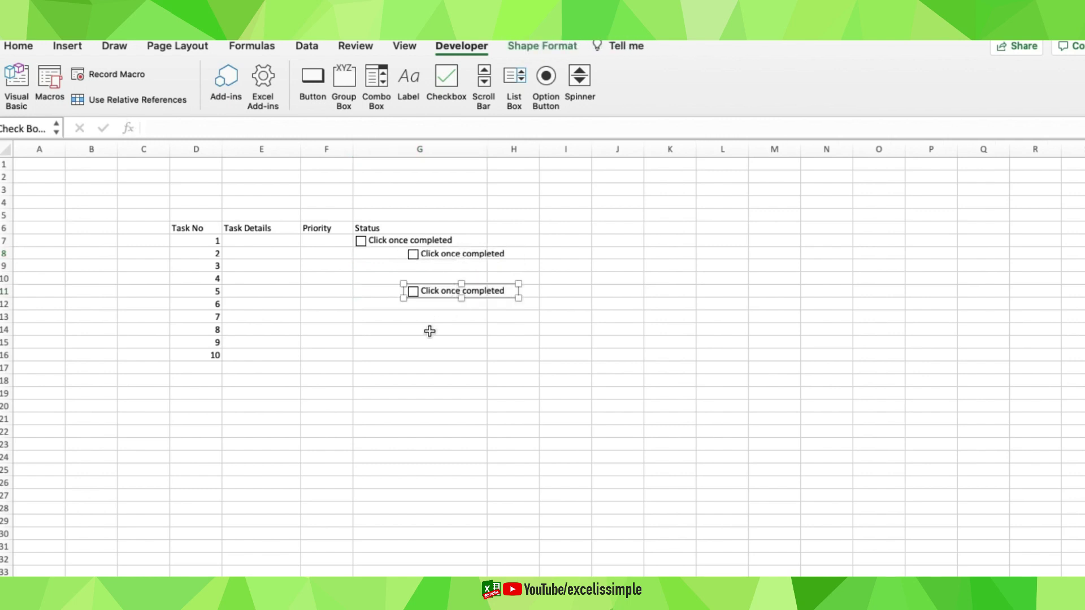
click(429, 331)
key(super+v)
click(427, 368)
key(super+v)
click(427, 405)
key(super+v)
key(super+v)
click(401, 505)
key(super+v)
key(super+v)
key(super+v)
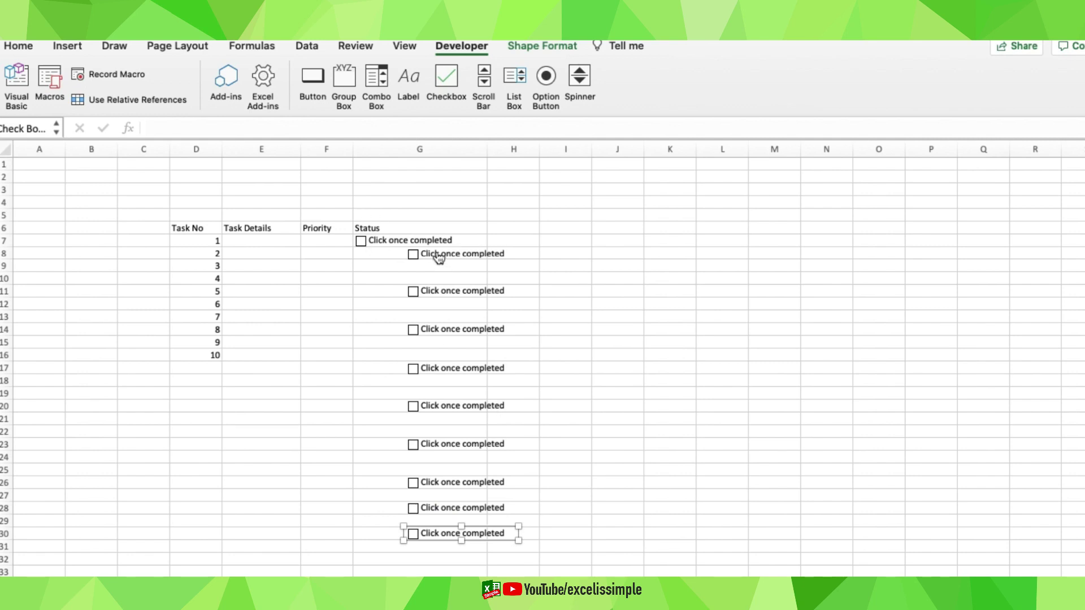
Drag the checkbox copies into their task rows in the Status column
drag(439, 259, 390, 252)
drag(440, 291, 389, 265)
drag(468, 336, 395, 355)
click(513, 431)
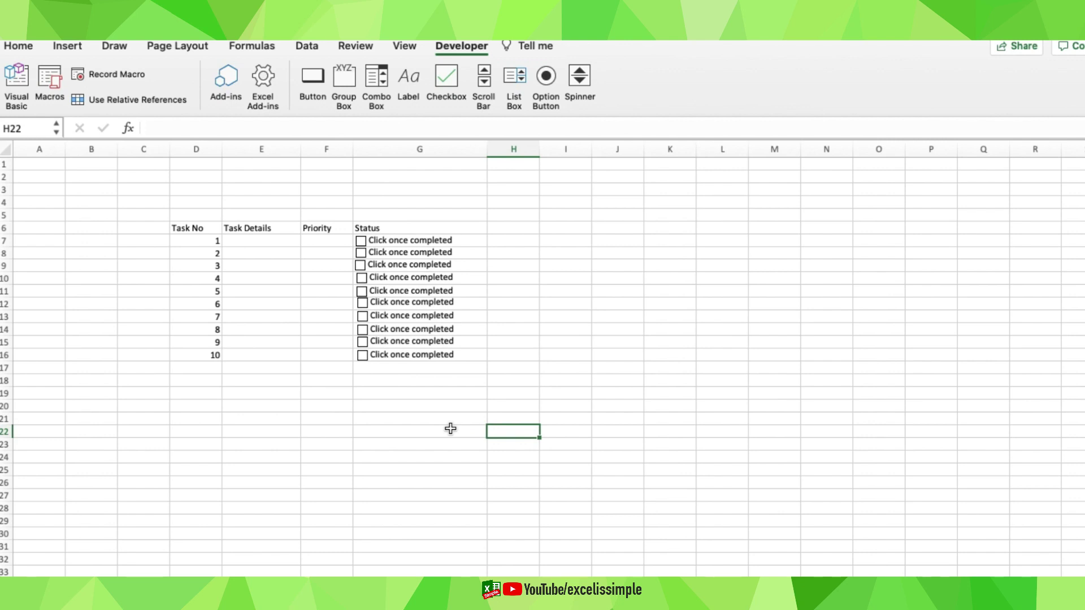
click(363, 242)
Link task 1's checkbox to cell H7 via Format Control and test it toggling
right_click(407, 245)
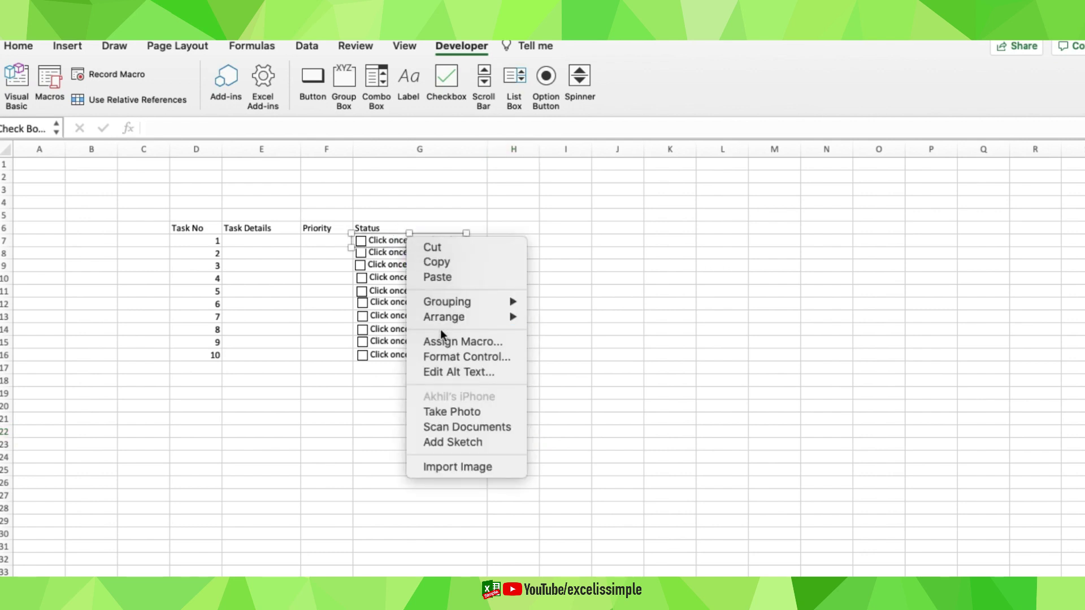
click(453, 358)
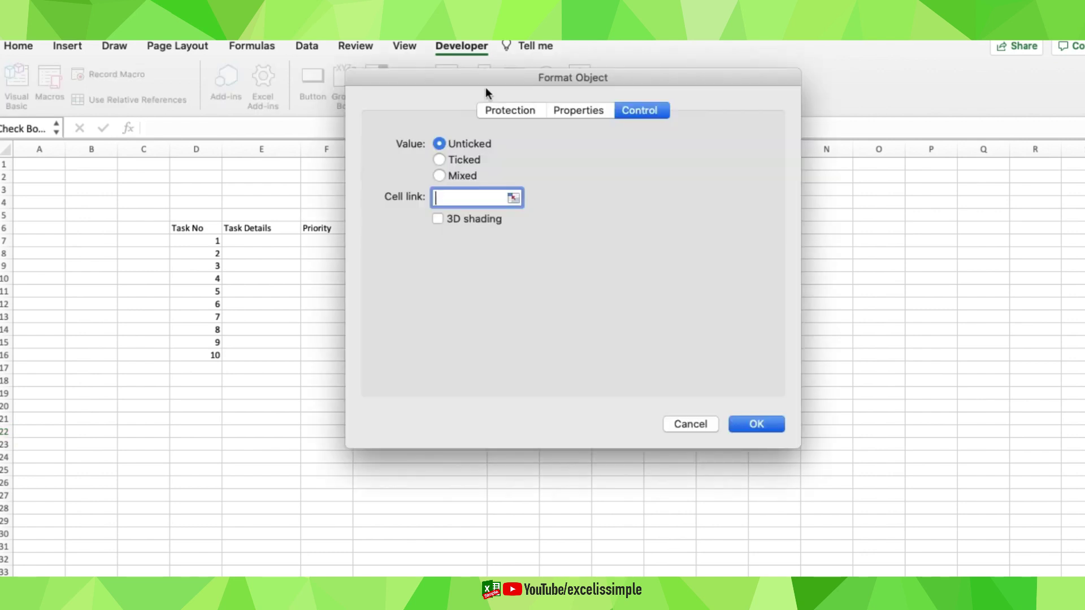
drag(486, 85, 728, 162)
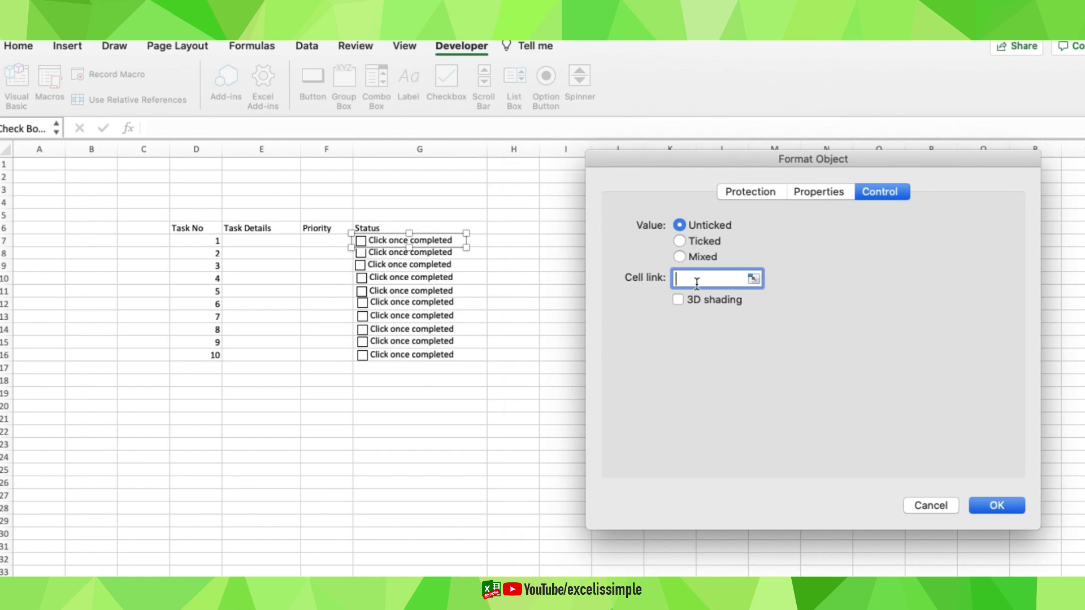
click(520, 244)
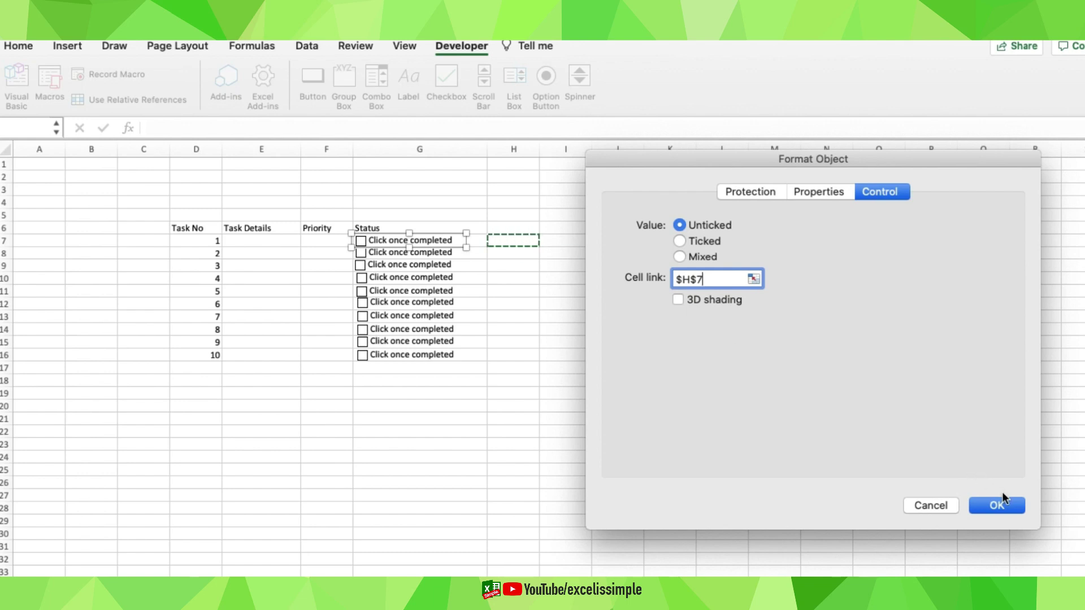
click(1003, 505)
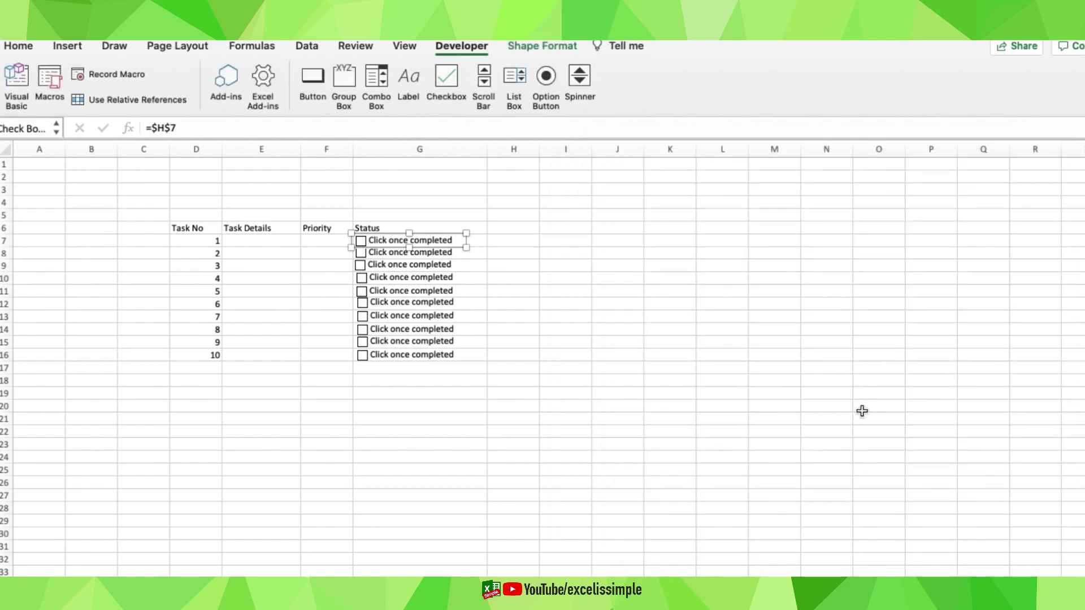
click(395, 419)
click(361, 241)
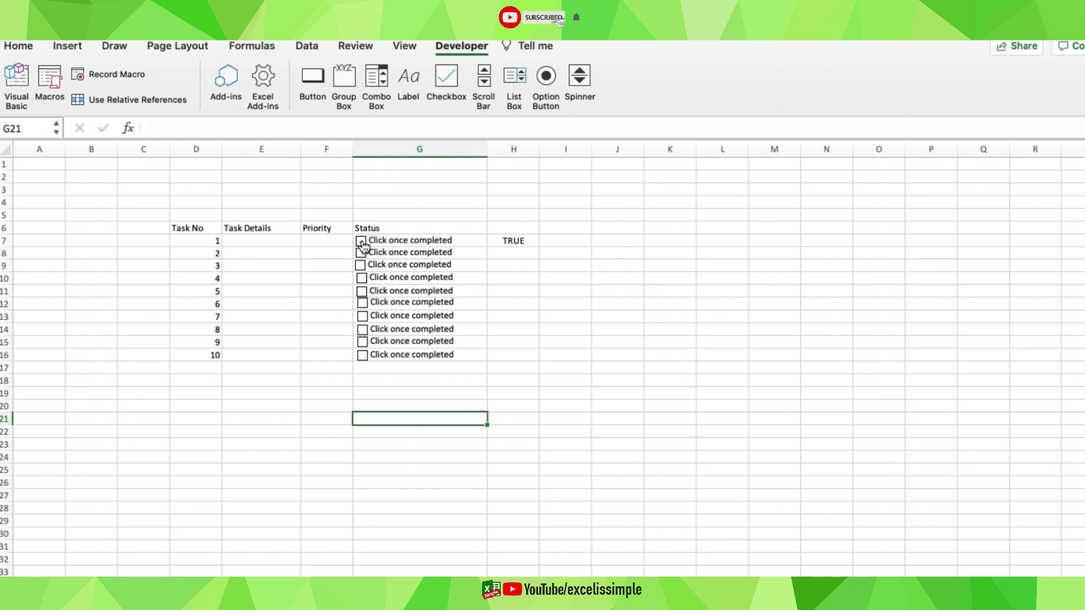
click(361, 241)
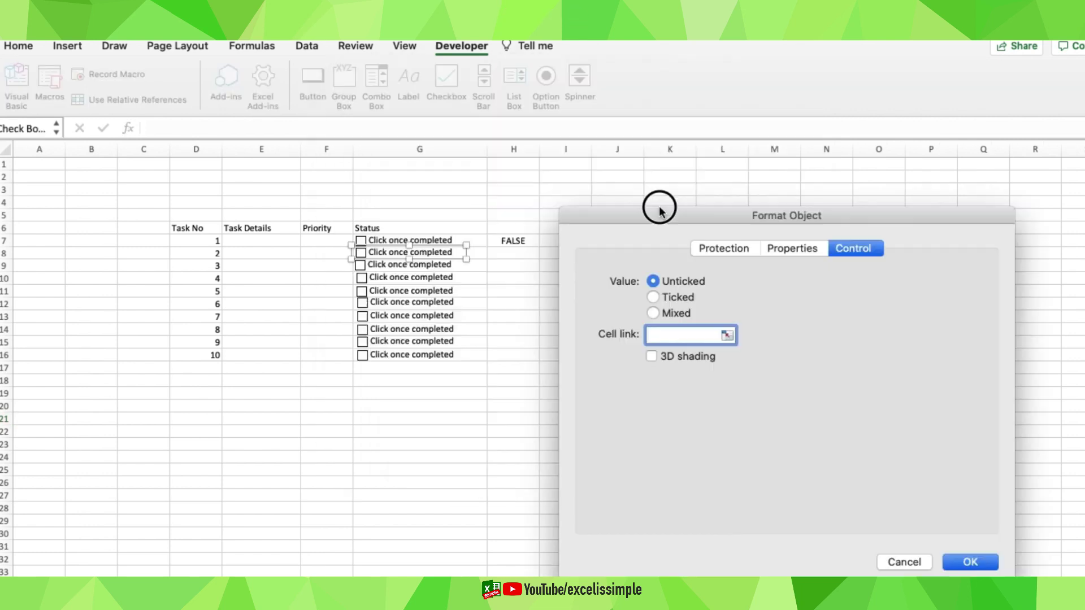
Link the remaining checkboxes, including row 15's, to their matching column H cells
click(514, 266)
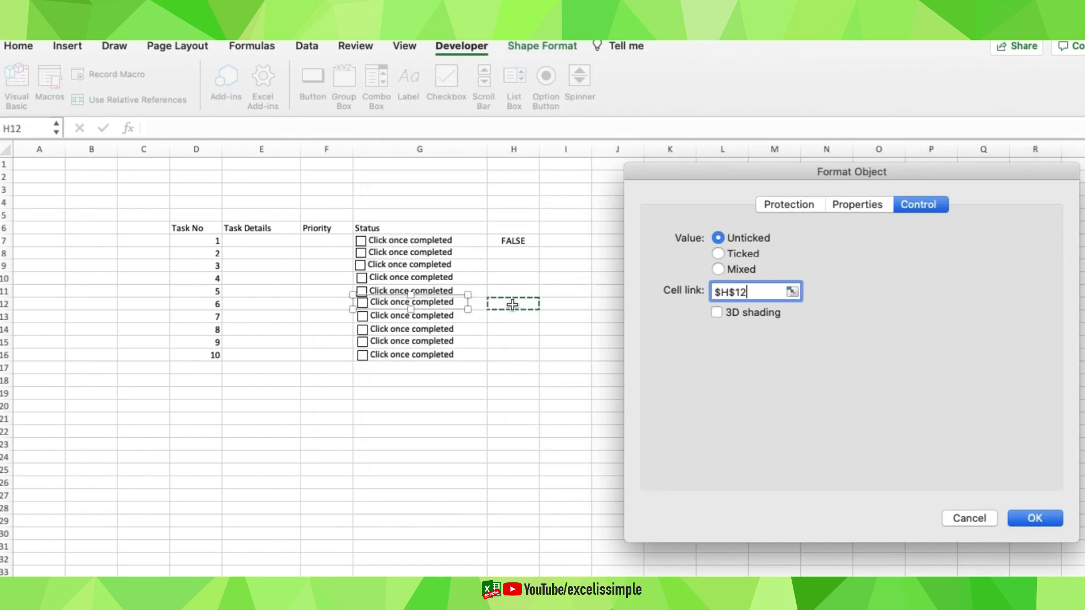
key(Return)
right_click(450, 341)
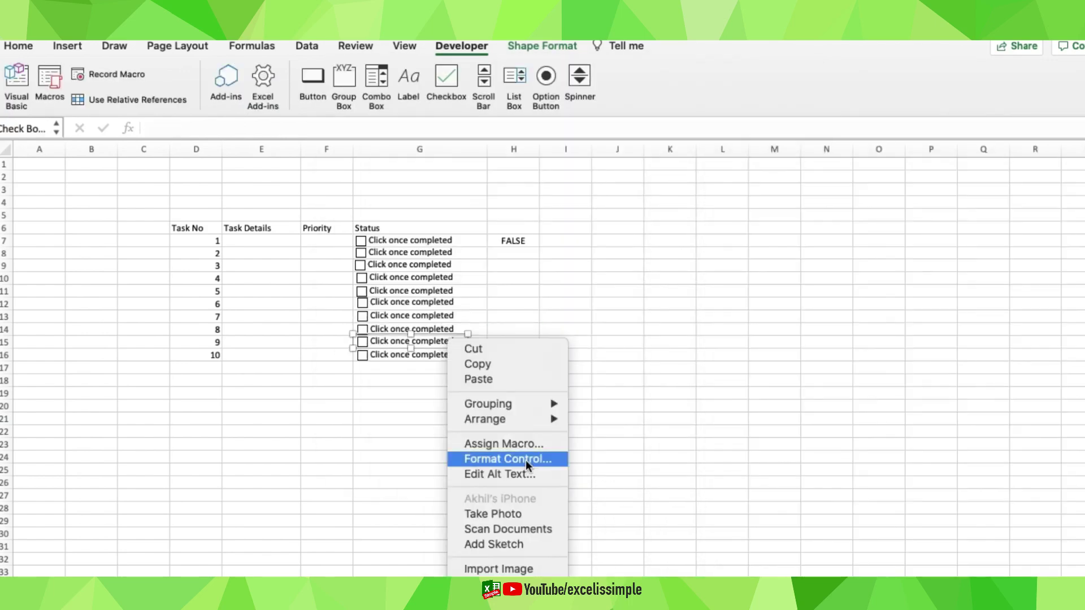
click(526, 460)
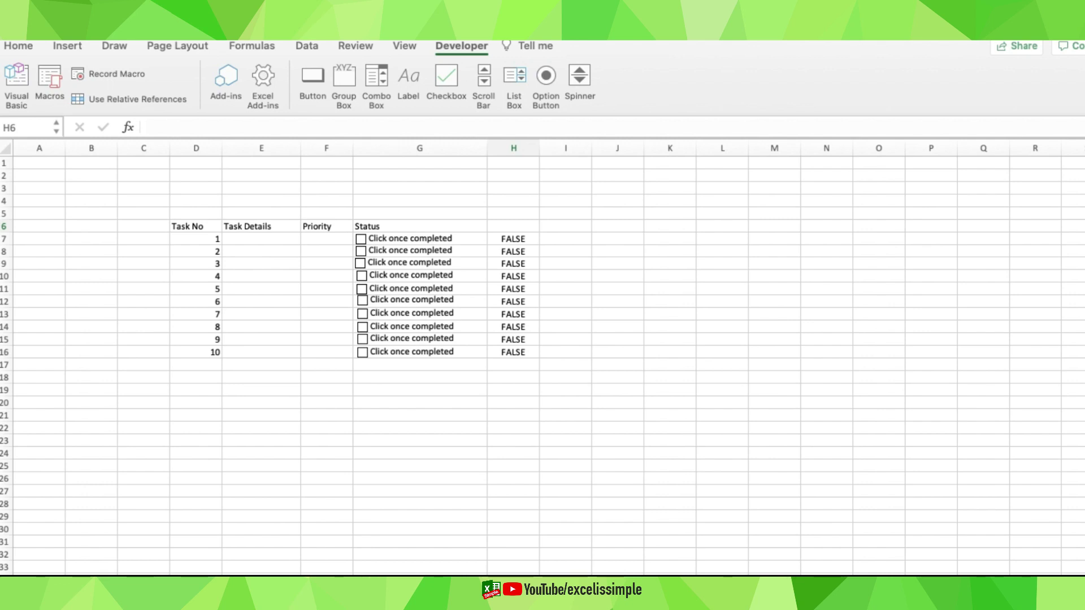
Head H6 'Updated Status' and list High, Medium, Low in J3:J5
text(Updated Status)
key(Return)
click(622, 190)
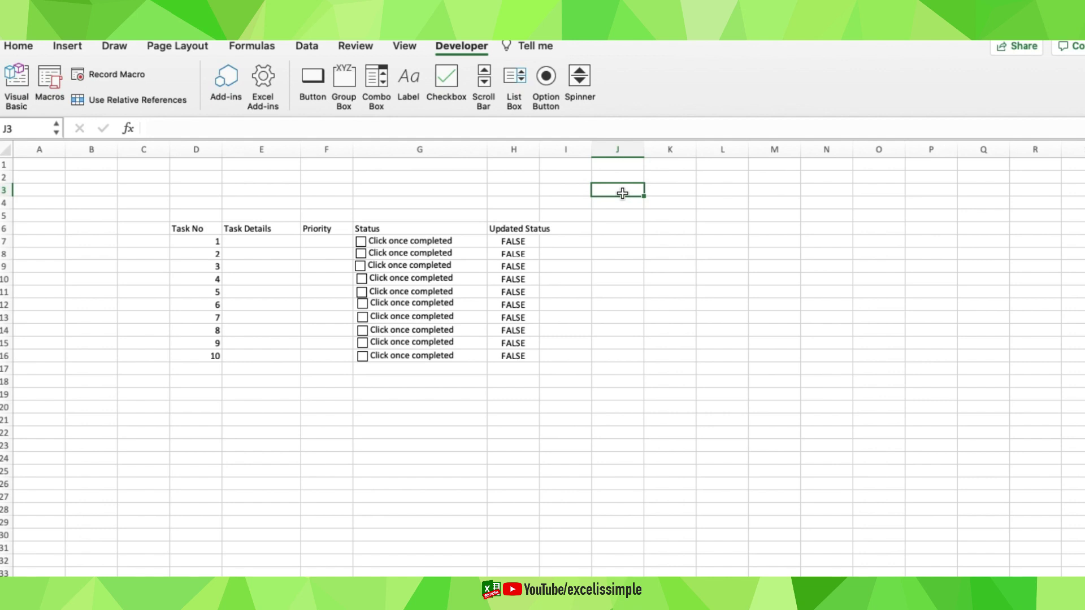
text(High)
key(Return)
text(Medium)
key(Return)
text(Low)
key(Tab)
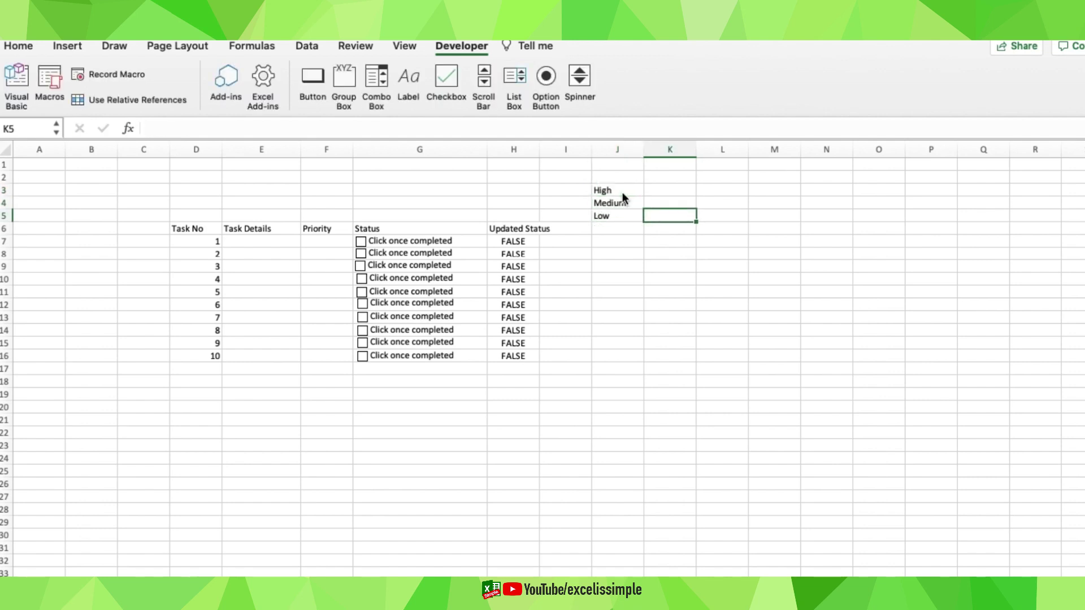
Enter the weights 5, 3 and 1 beside them in K3:K5
text(1)
key(Up)
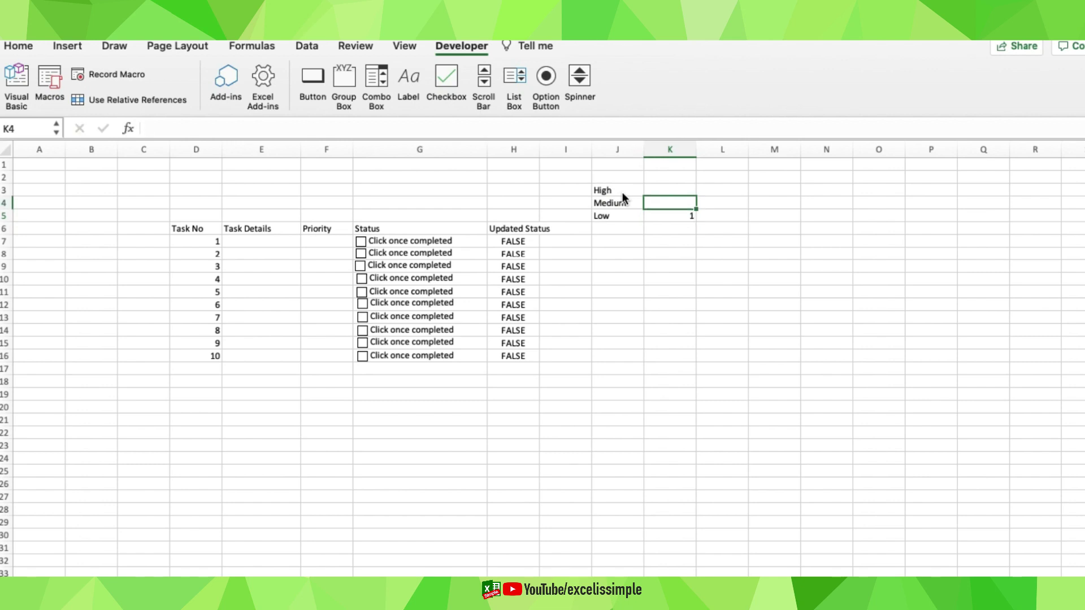
text(3)
key(Up)
text(5)
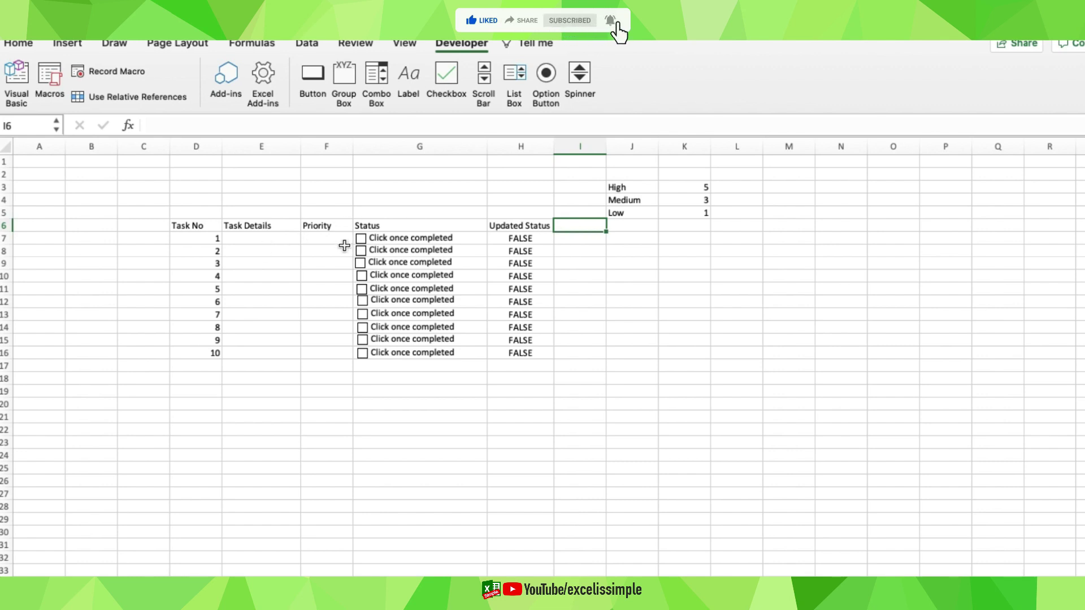
Enter task 1 as 'get the milk' with High priority
click(269, 238)
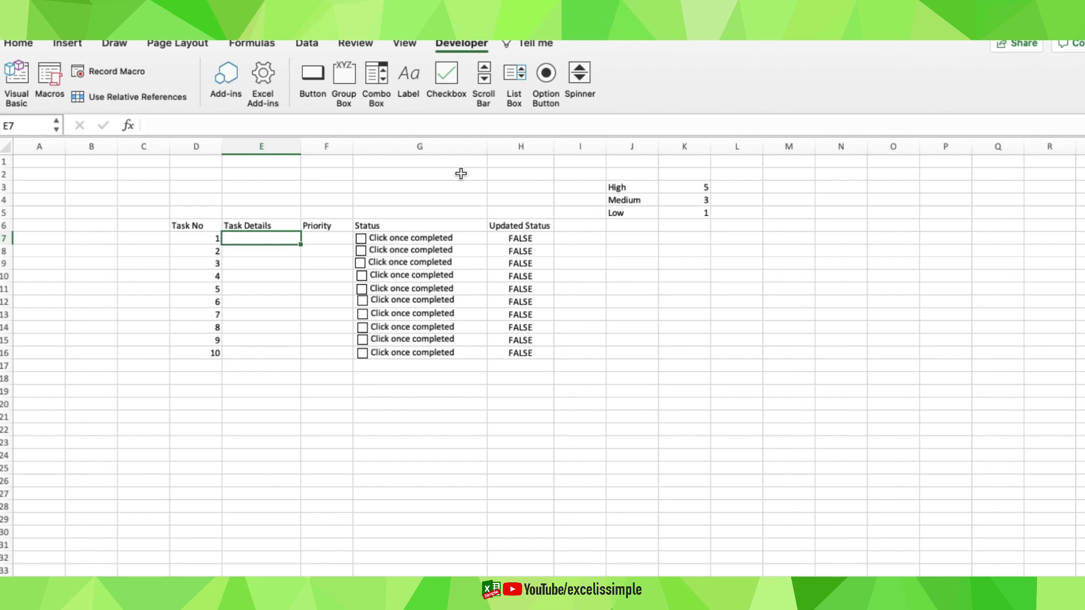
text(get the milk)
key(Tab)
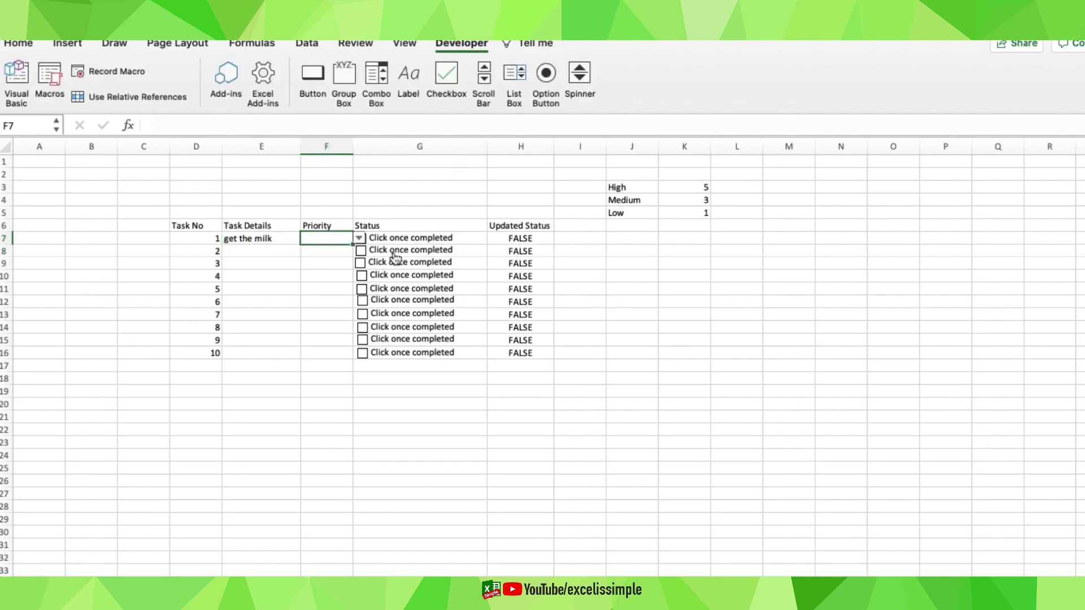
click(358, 240)
click(320, 281)
Label column I's heading in I6 'Weightage'
click(580, 225)
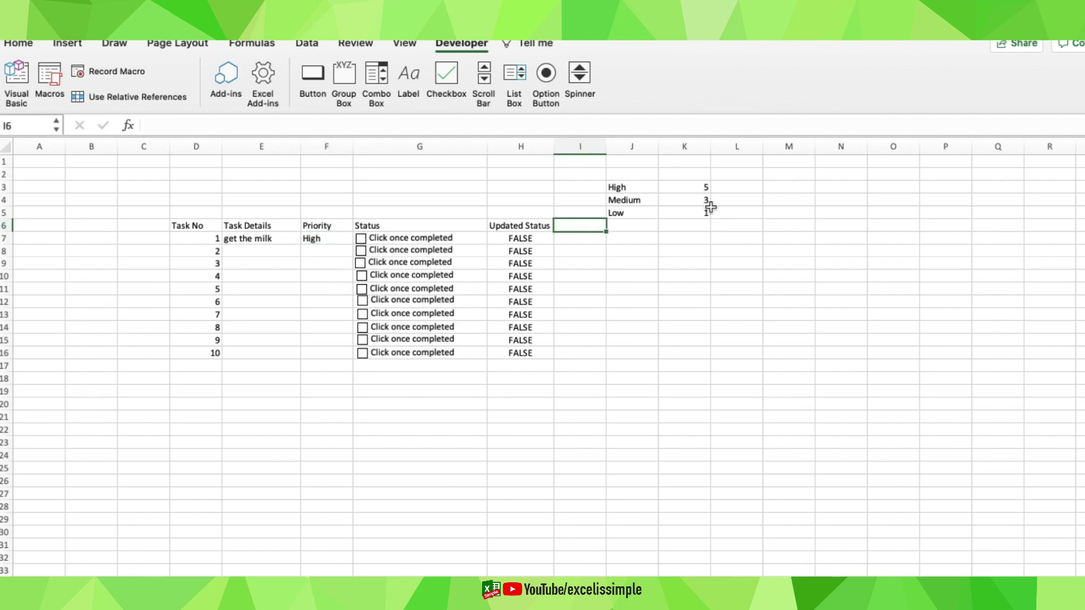
text(Weight)
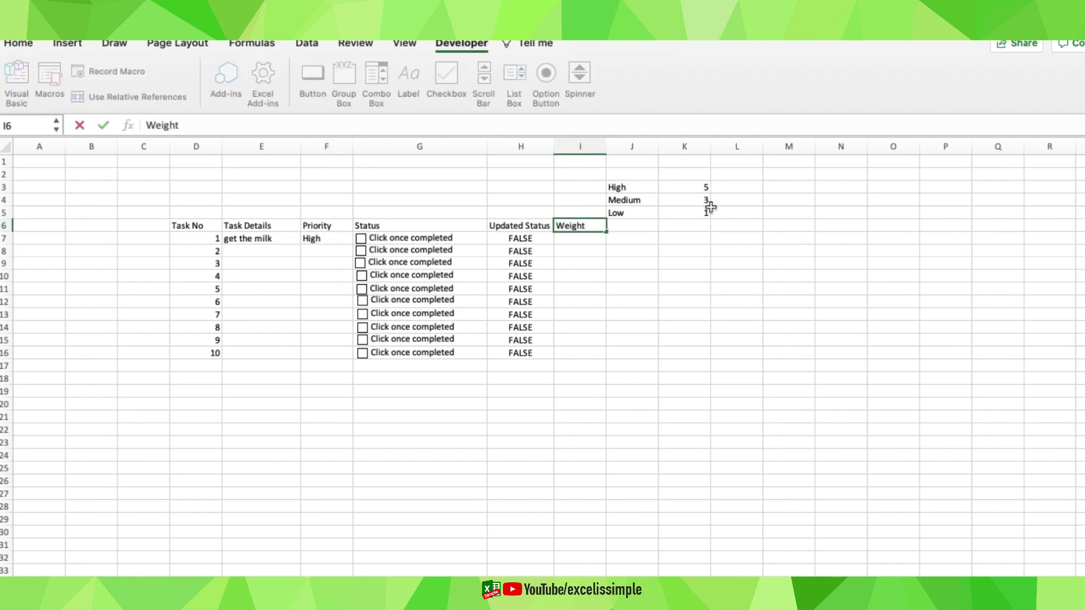
text(age)
key(Return)
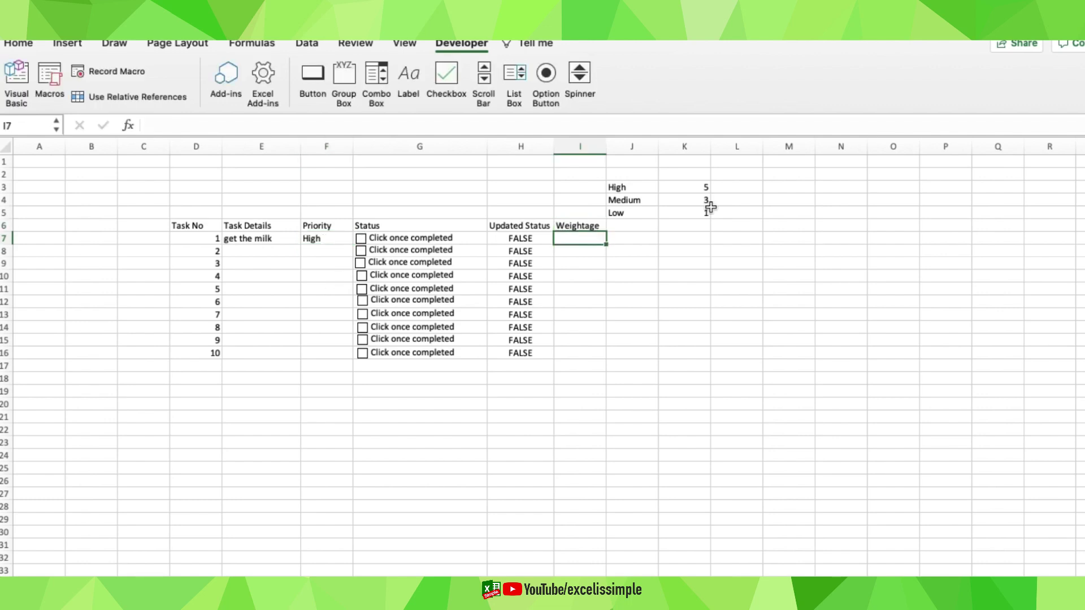
Enter =VLOOKUP(F7,J3:K6,2,0) in I7 to fetch task 1's priority weight
text(=vlookup()
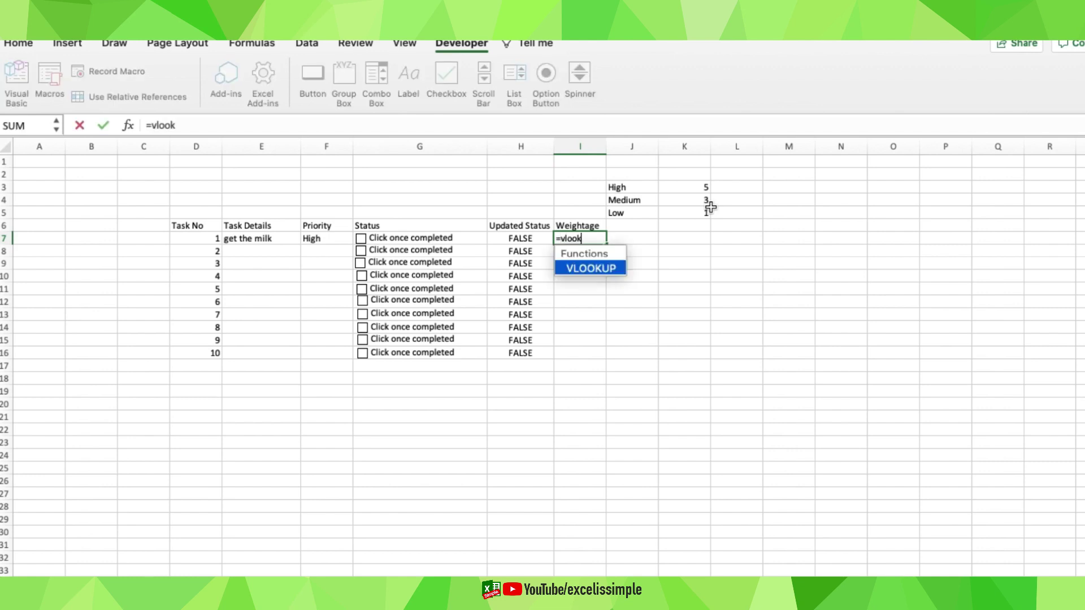
click(322, 237)
text(,)
drag(619, 187, 690, 215)
text(,2)
key(Return)
Test the lookup by switching F7 through Low and Medium, then back to High
click(326, 238)
click(360, 238)
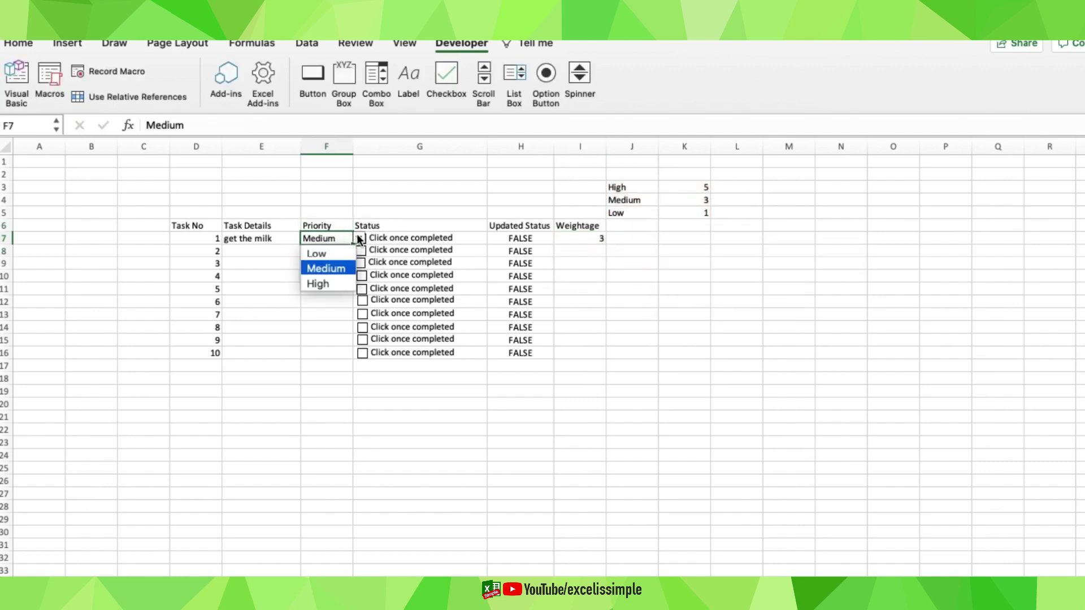
click(334, 282)
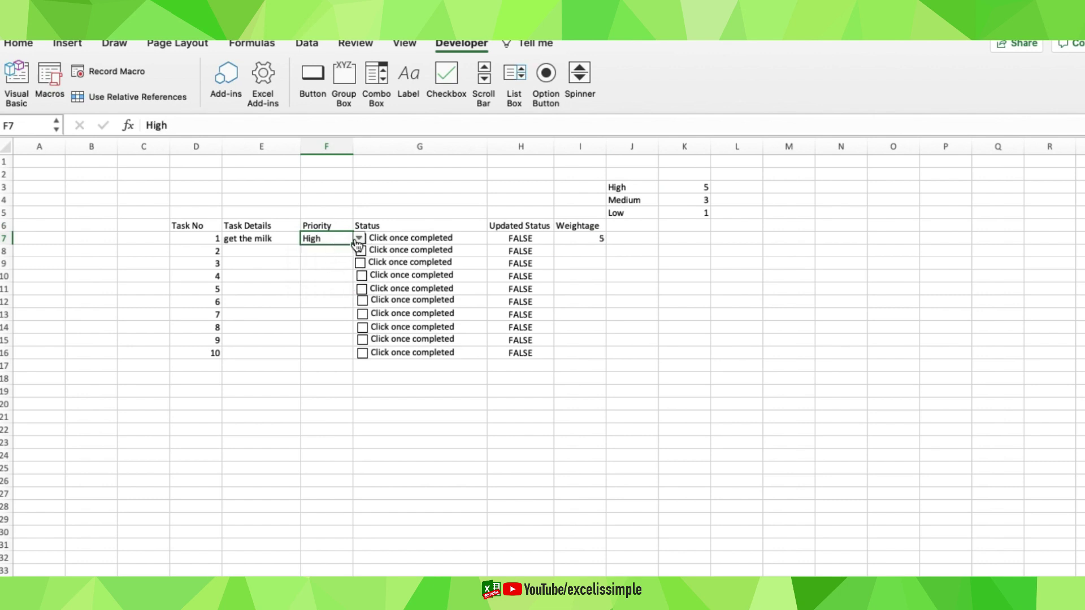
click(360, 238)
click(326, 254)
click(334, 269)
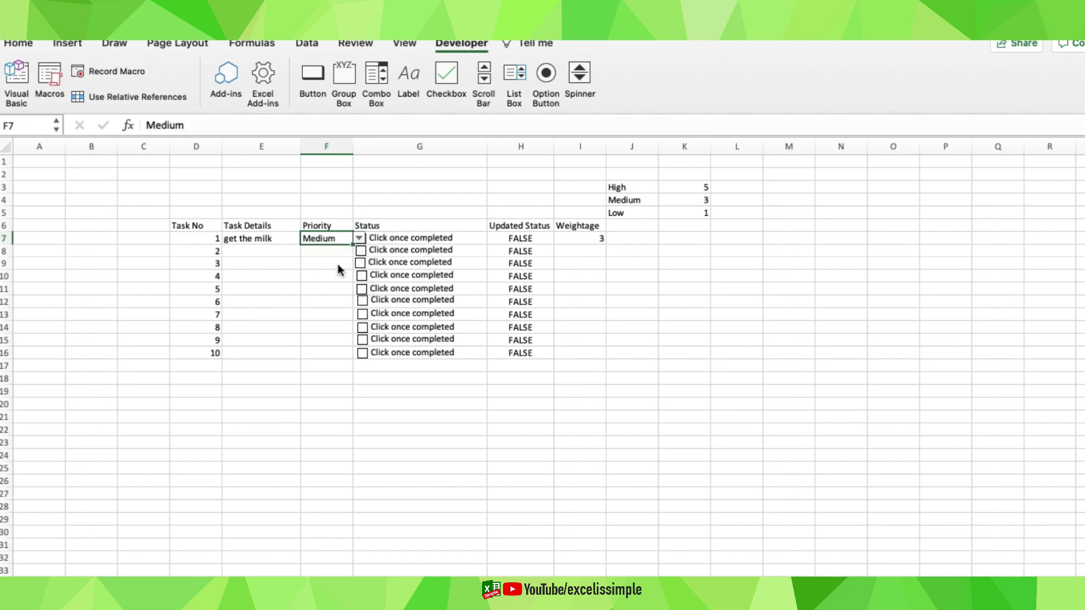
click(360, 238)
click(318, 284)
Review I7's weight of 5 against task 1's details and priority
click(582, 240)
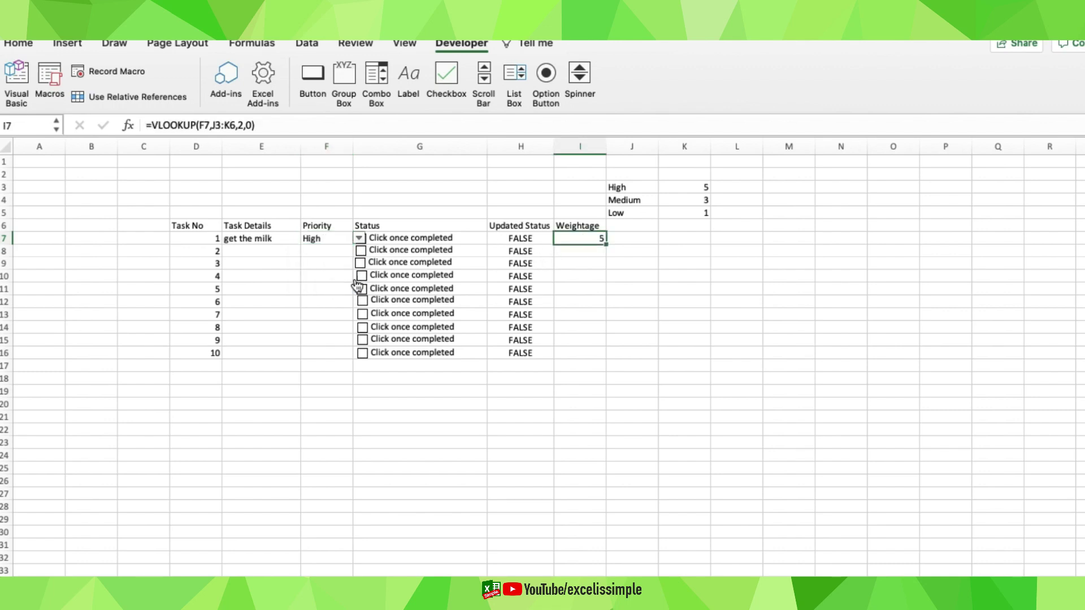
drag(266, 141, 312, 149)
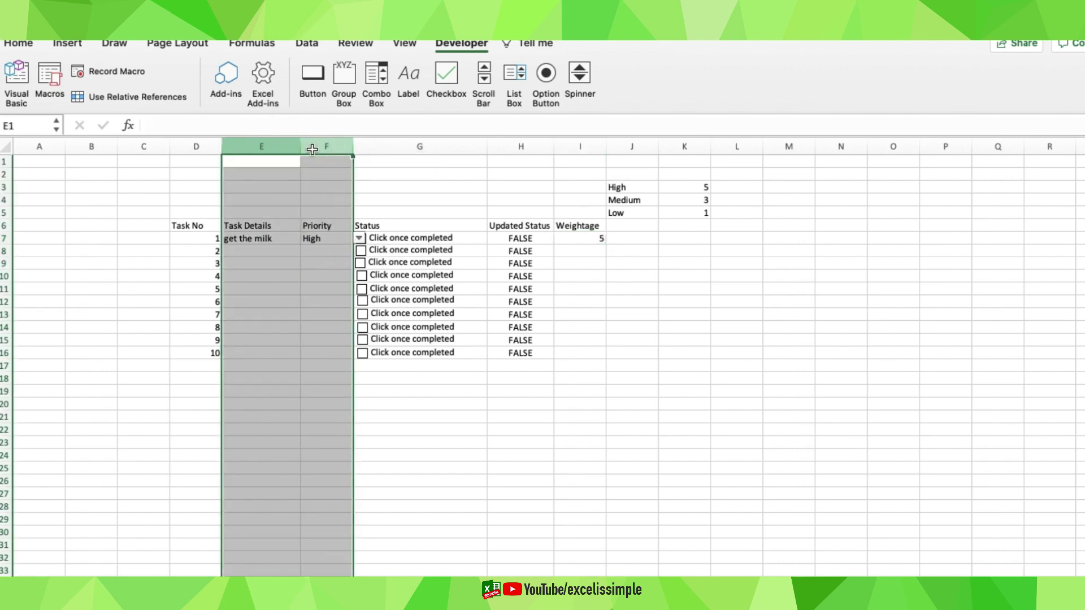
click(572, 242)
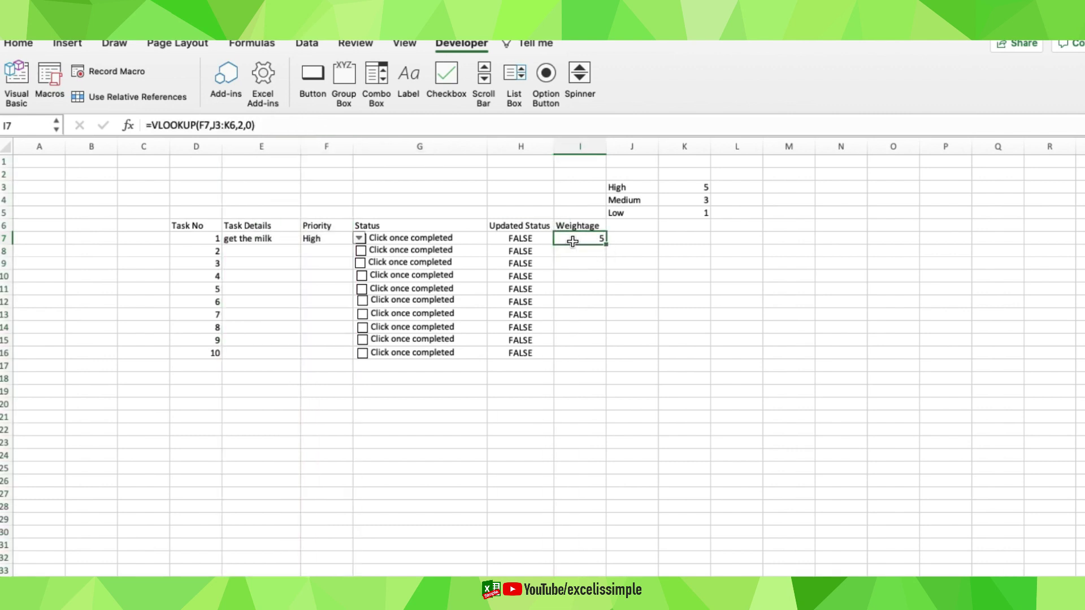
click(270, 240)
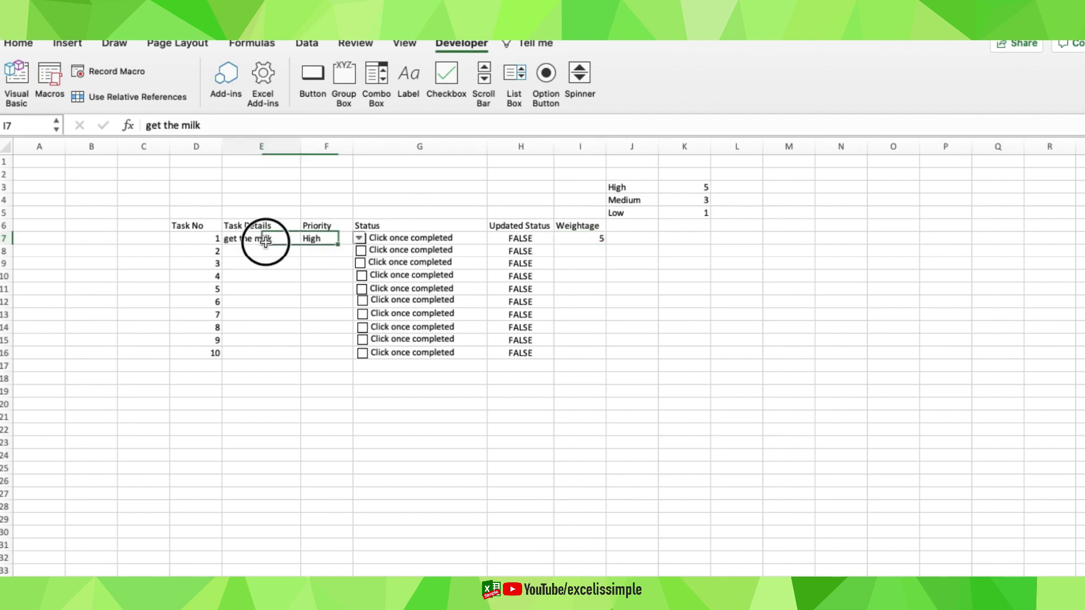
click(334, 239)
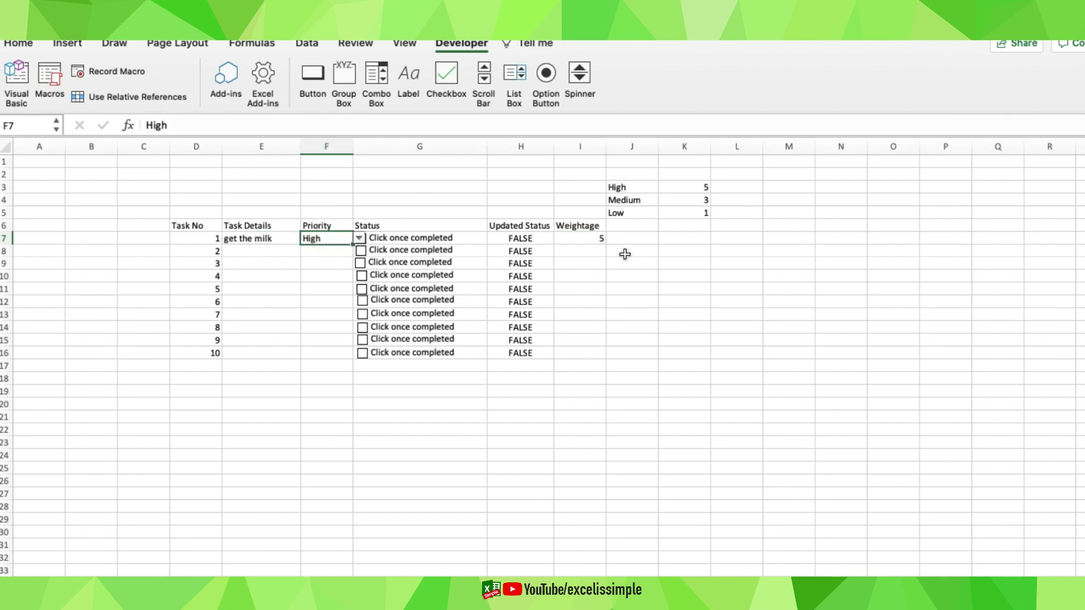
click(572, 241)
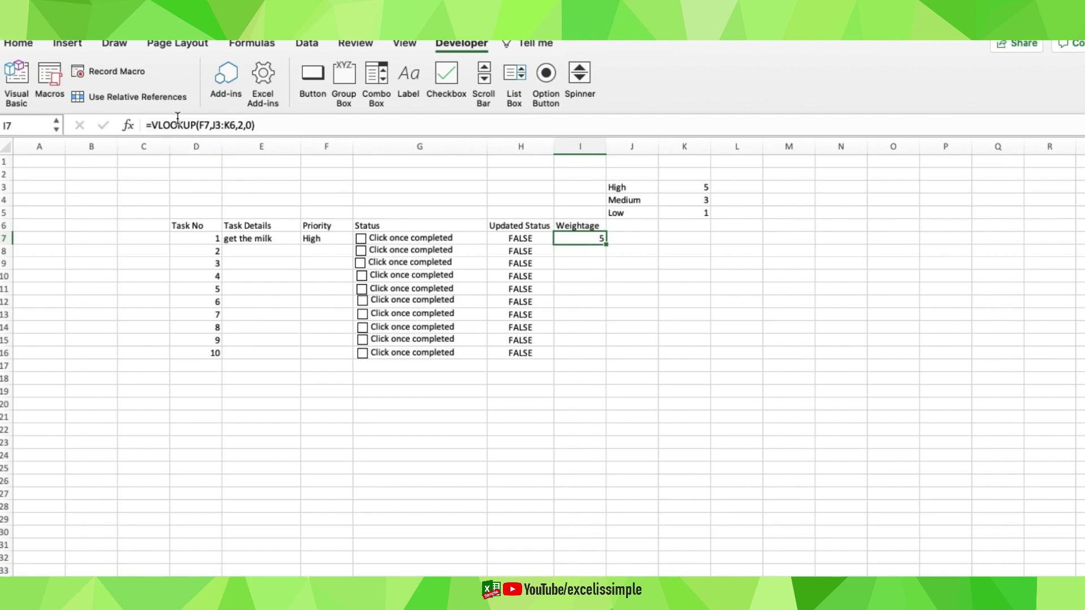
Wrap I7's weightage as =IF(OR(LEN(E7)=0,LEN(F7)=0),"",VLOOKUP(F7,J3:K6,2,0)) and copy it
click(151, 125)
text(if()
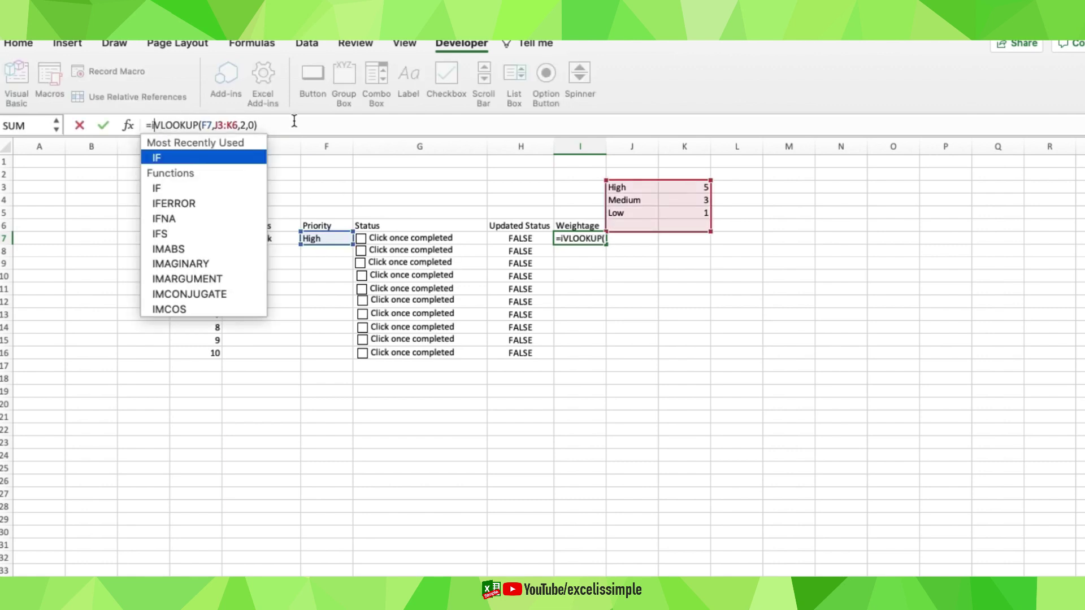
text(or()
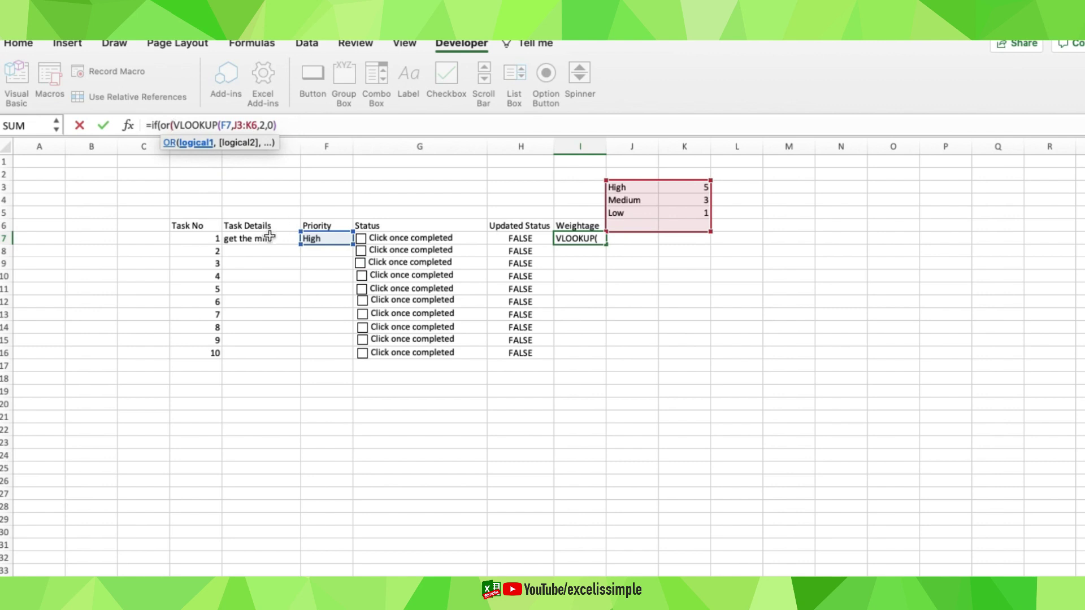
text(len(e7)
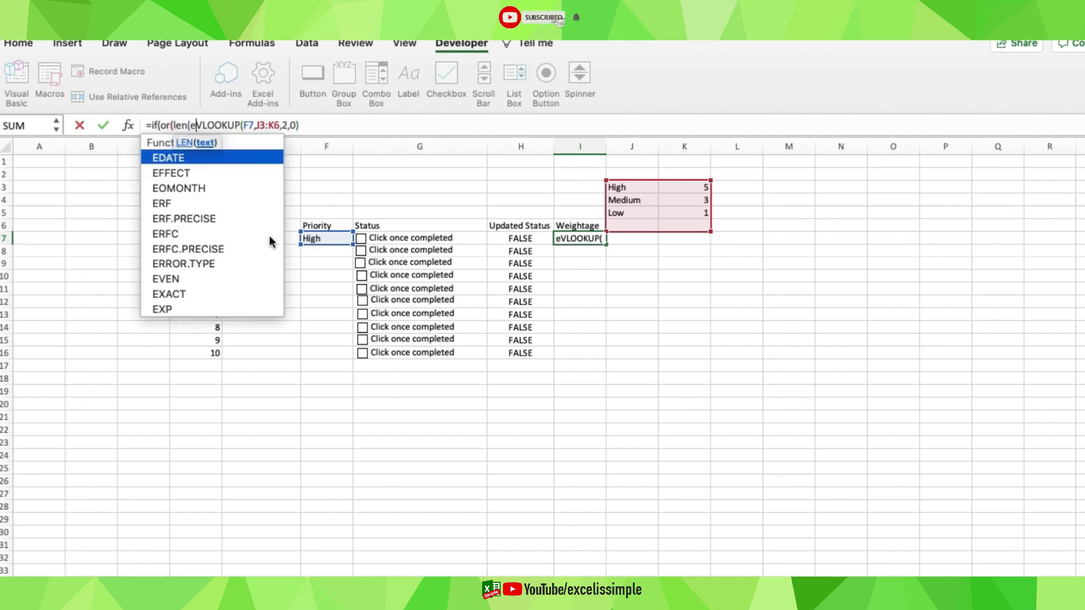
text()=)
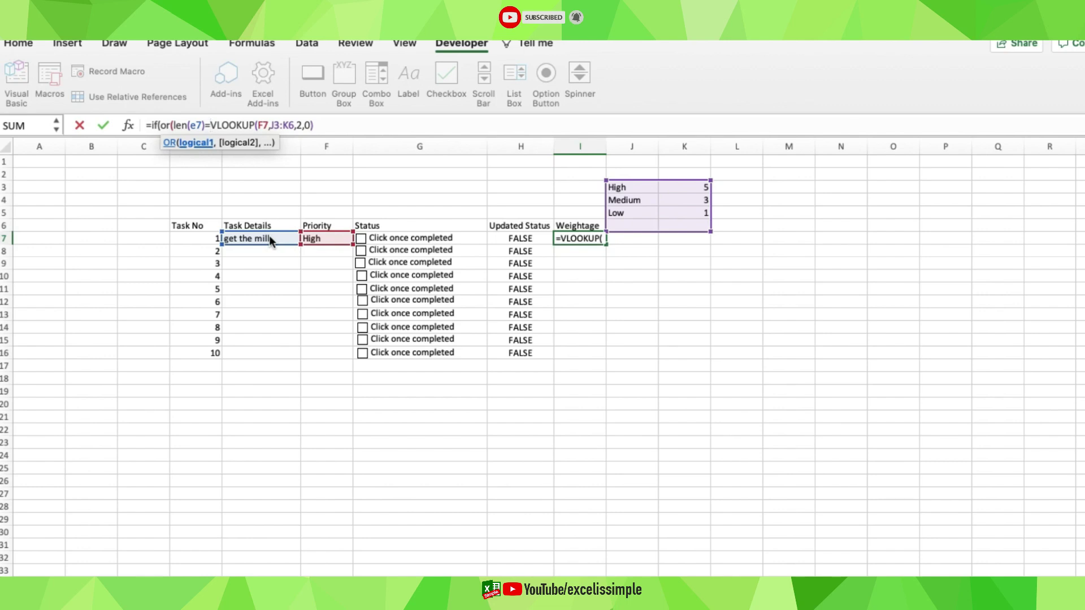
text(0,len()
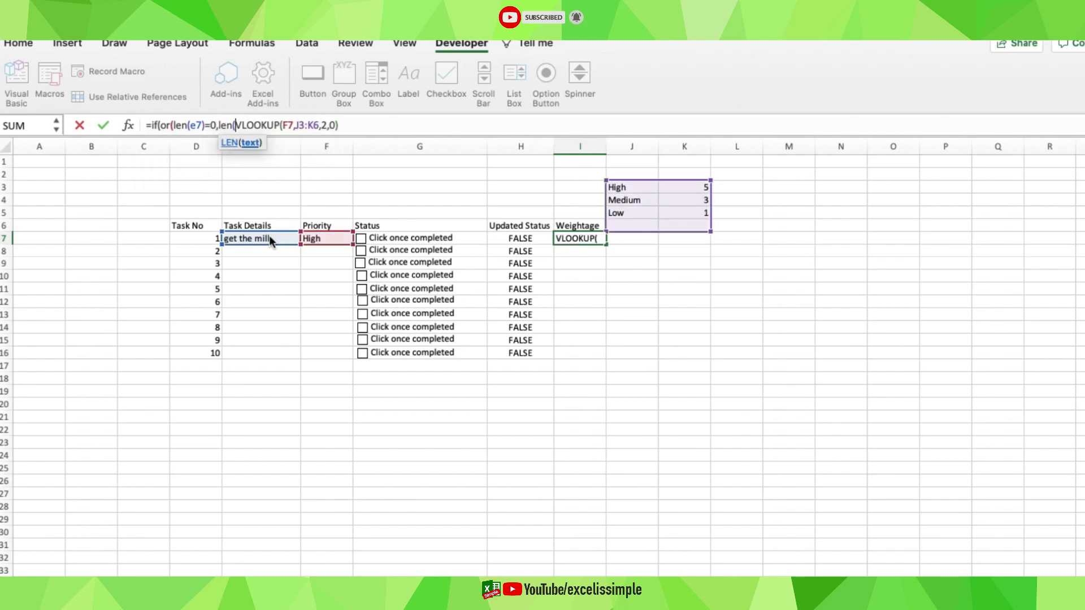
click(324, 239)
text())
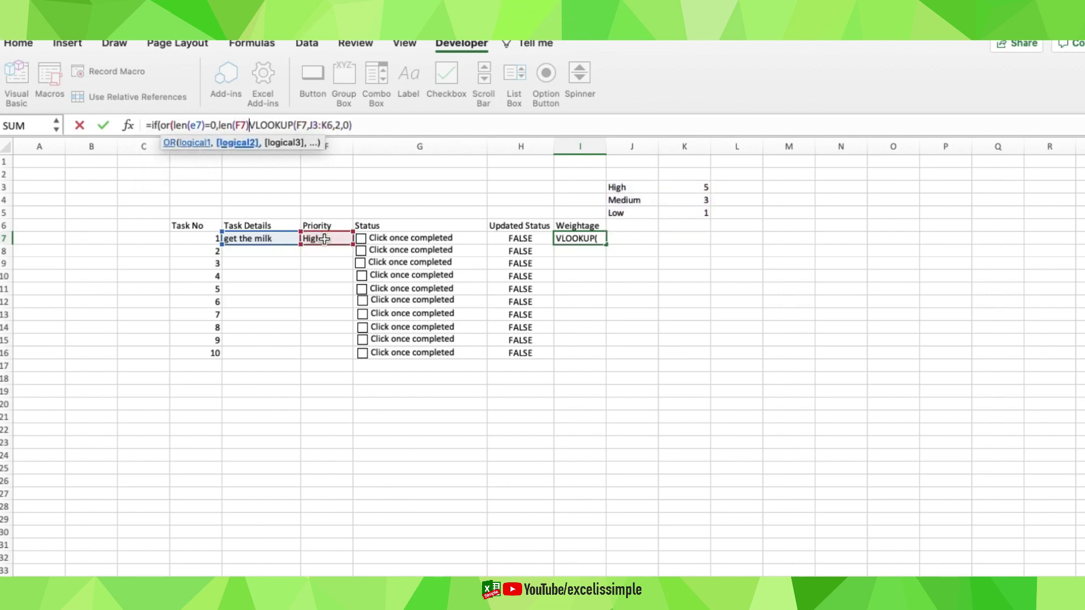
text(=0)
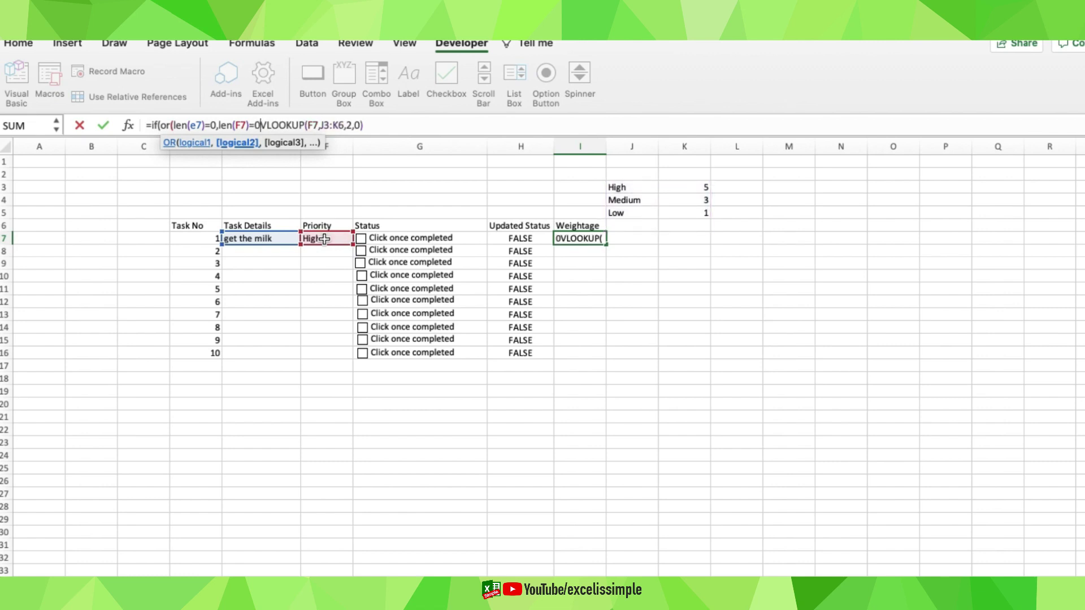
text(,"")
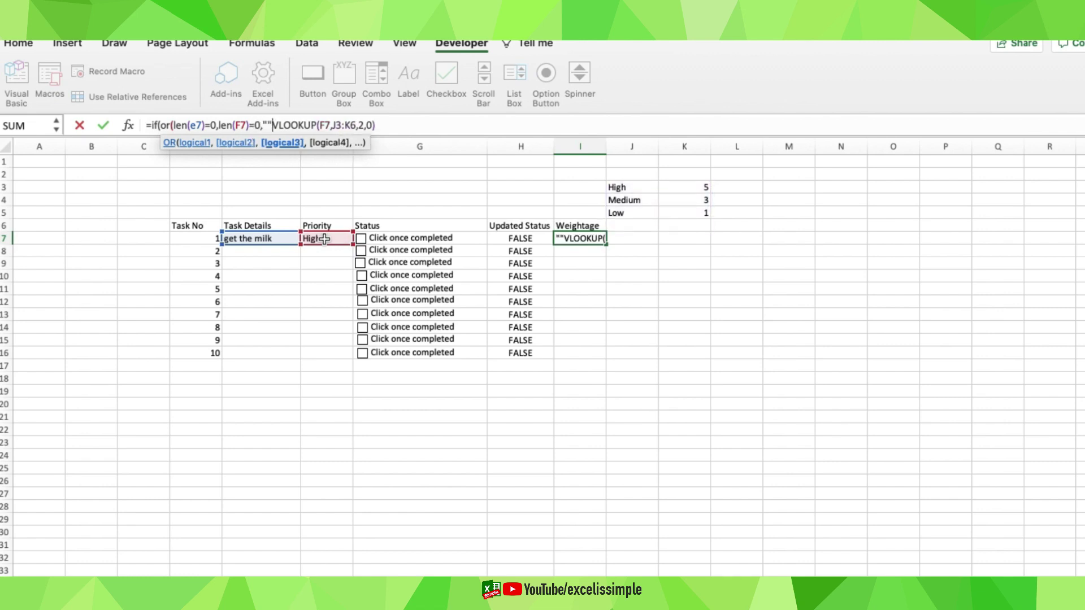
text(,)
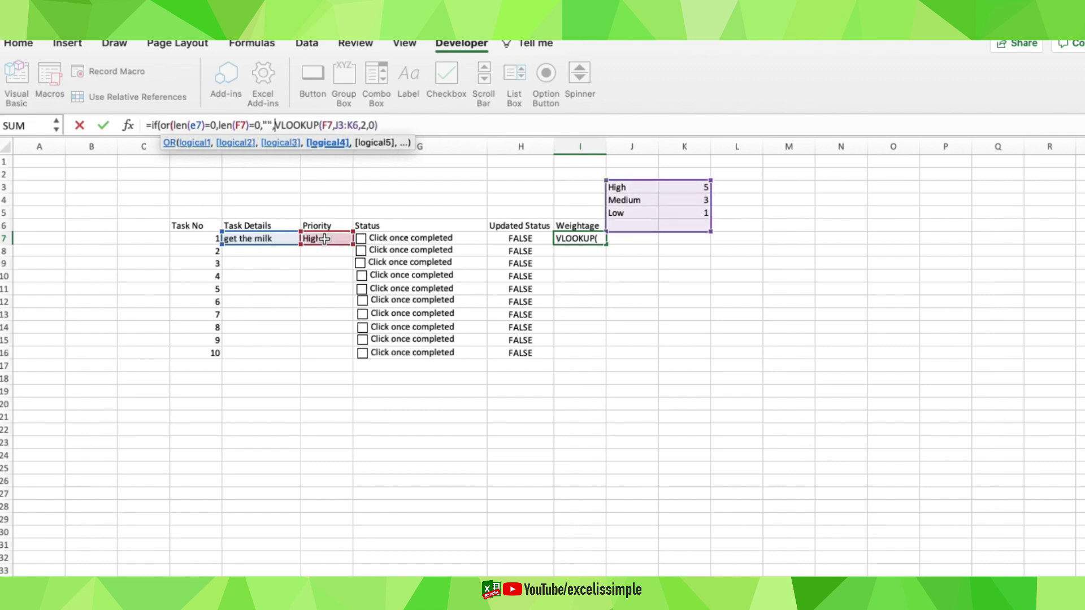
click(249, 125)
text())
key(ctrl+Return)
key(ctrl+c)
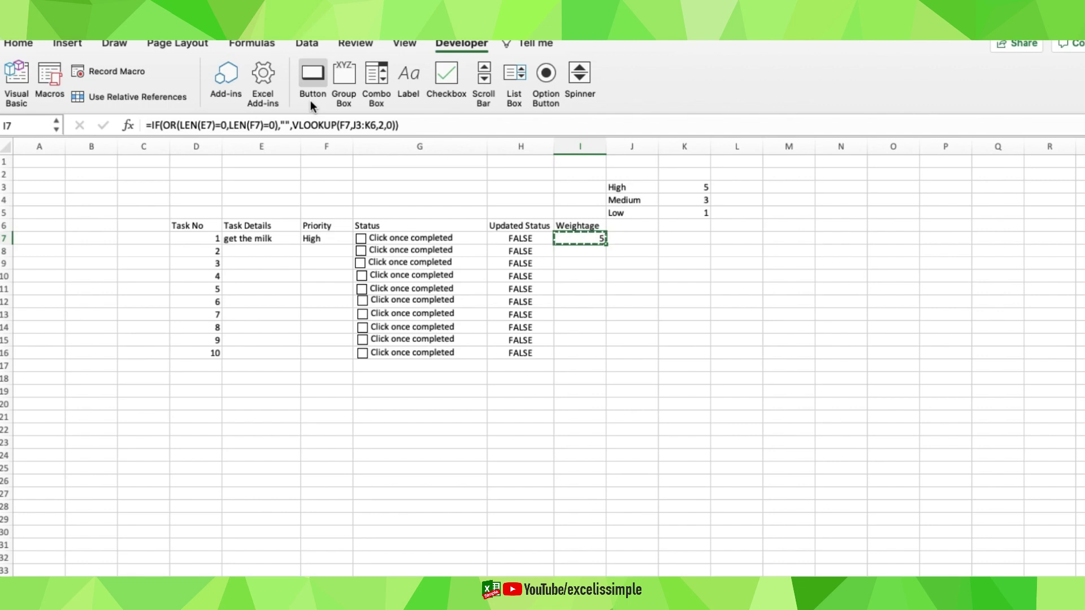
Make I7's lookup table range absolute and fill the weightage formula down to task 10
drag(617, 187, 684, 214)
click(579, 238)
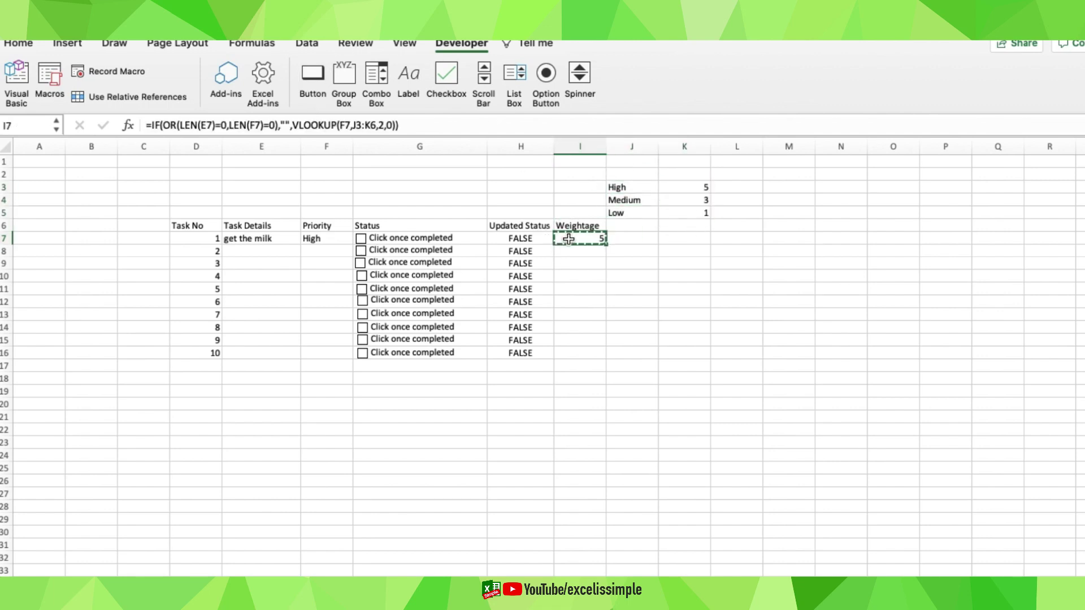
click(354, 125)
text($J)
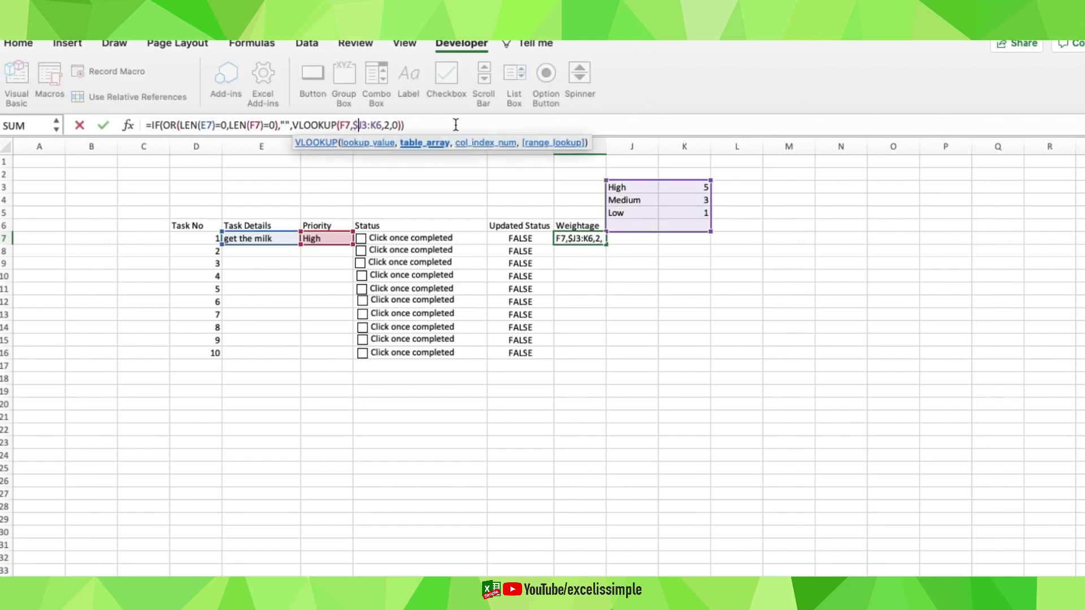
text($)
key(Right)
key(Right)
text($)
key(Right)
text($)
key(Return)
drag(606, 244, 619, 368)
click(602, 269)
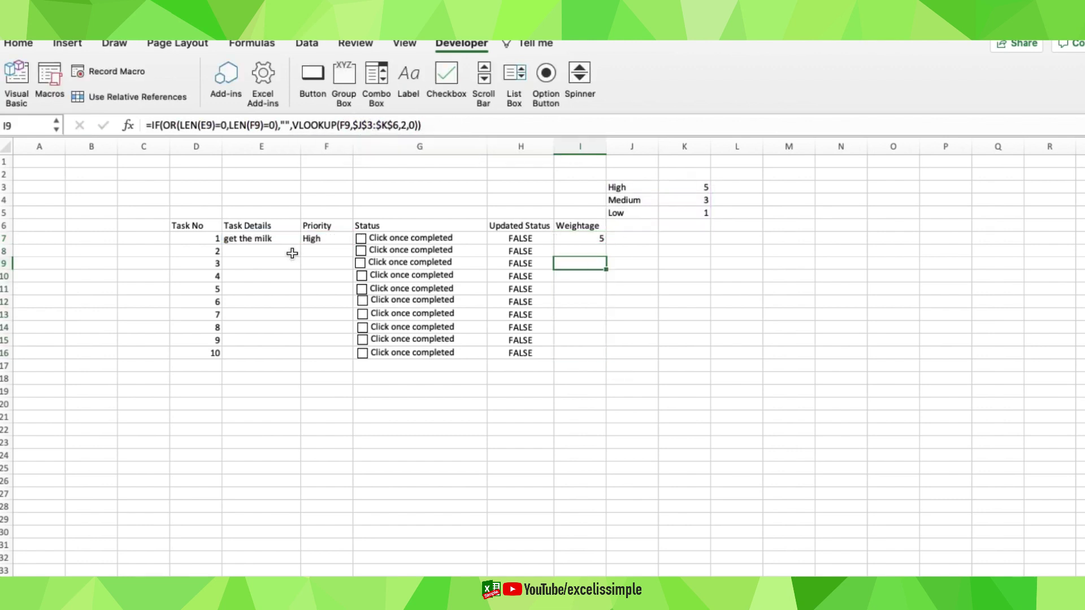
Enter 'xyz' as task 2's details in E8
click(267, 252)
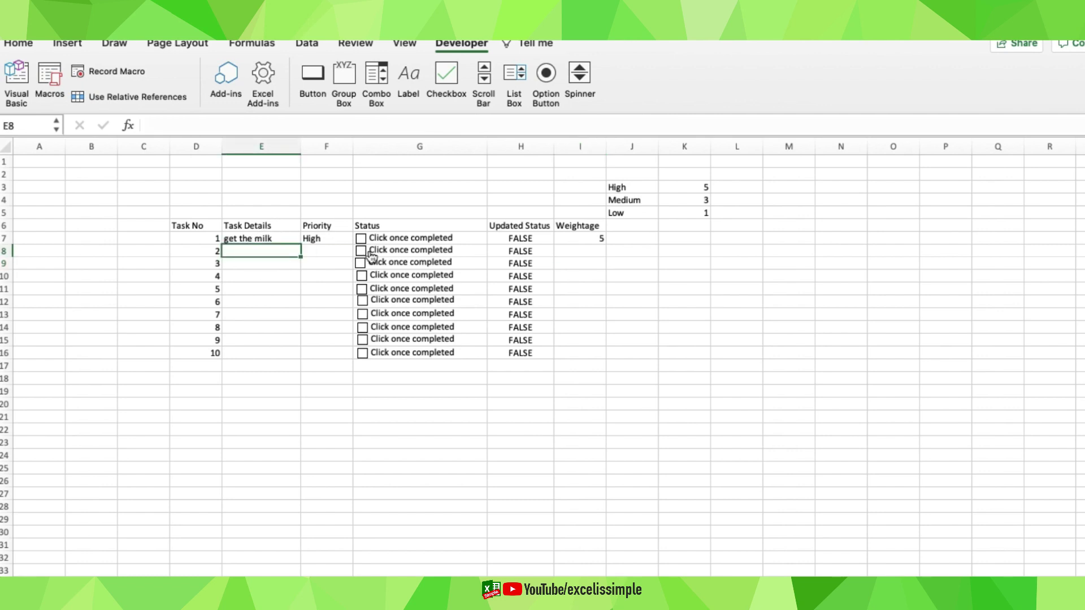
text(xyz)
key(Tab)
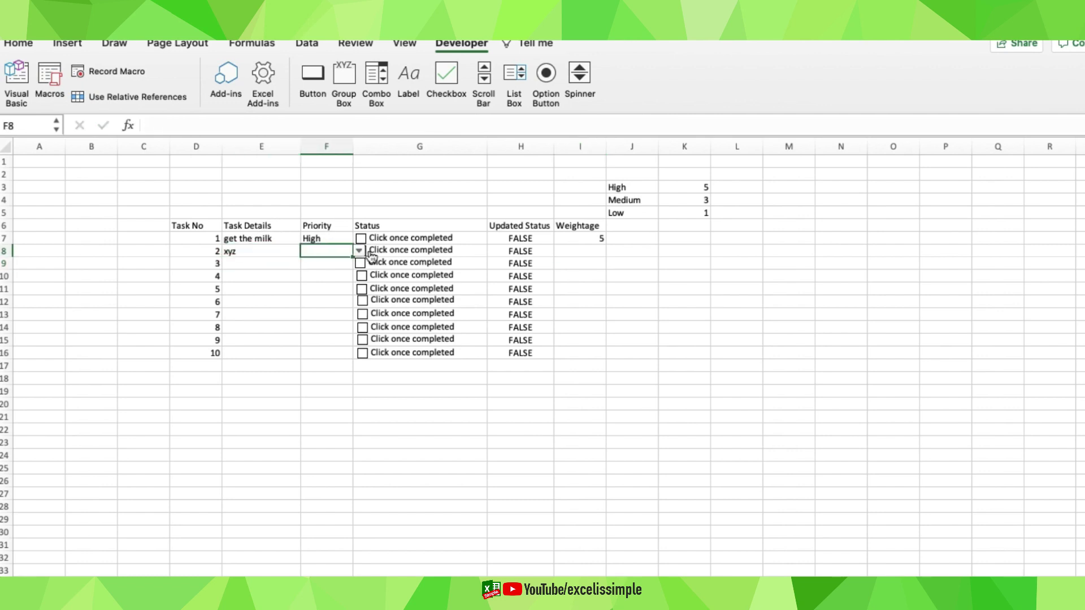
click(586, 252)
Cycle task 2's priority through Low, Medium and High, ending on Low
click(270, 252)
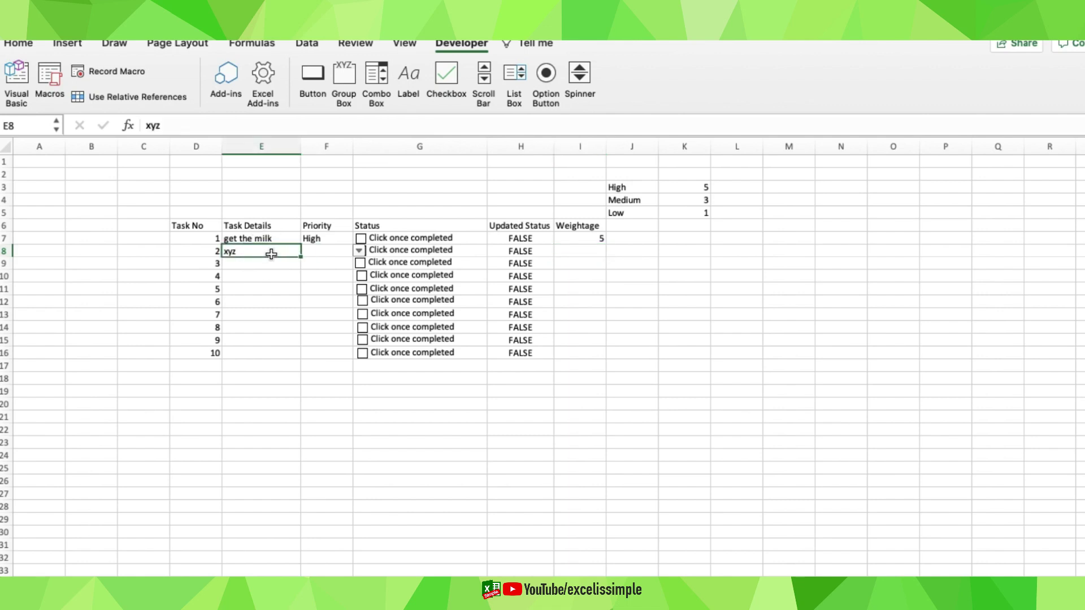
click(339, 253)
click(359, 252)
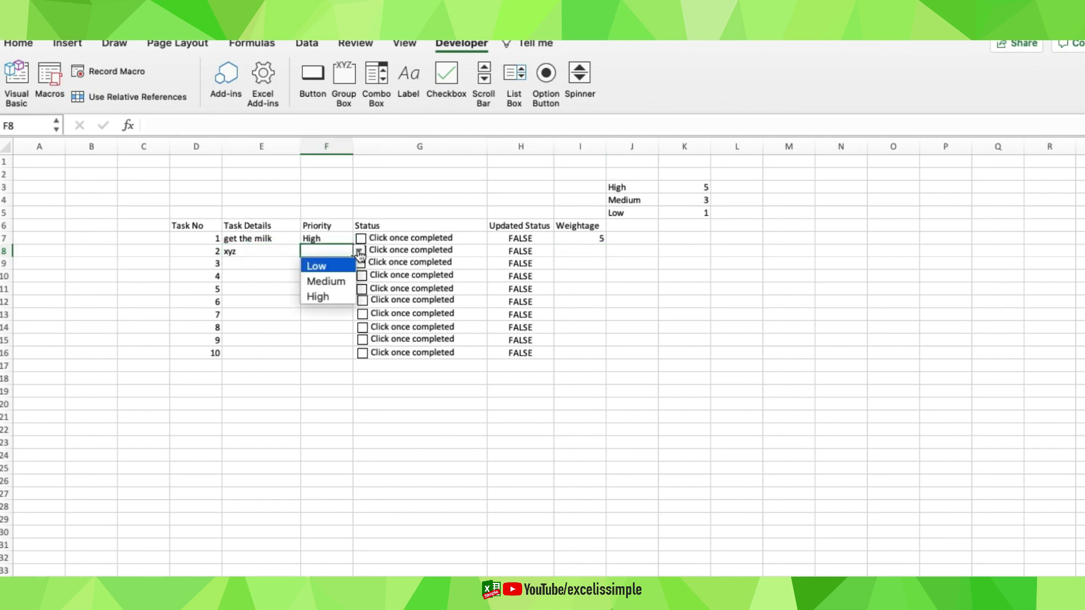
click(326, 266)
click(360, 251)
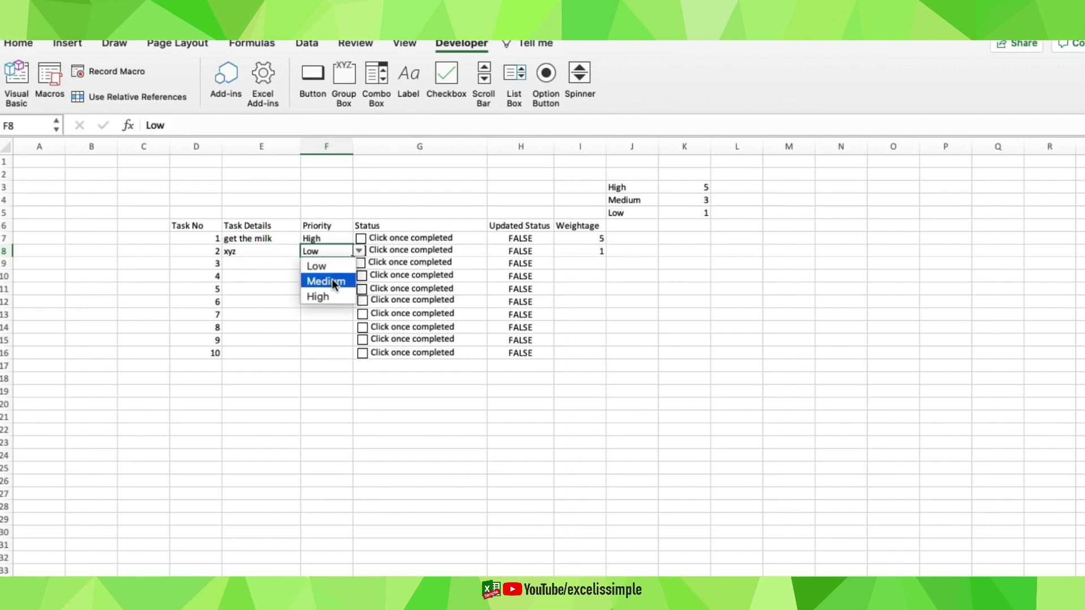
click(332, 279)
click(359, 251)
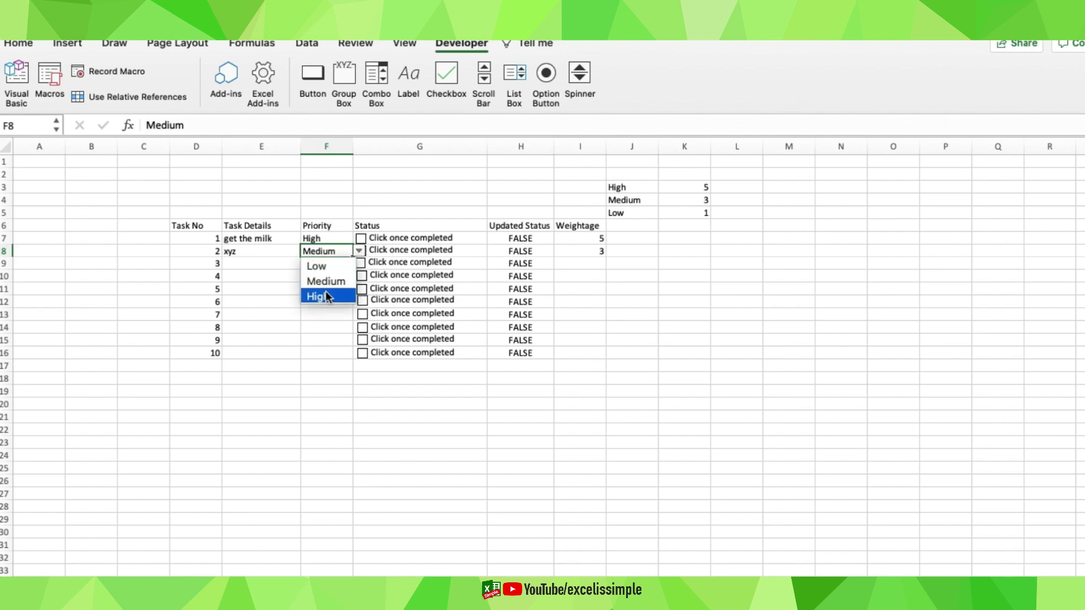
click(326, 296)
click(359, 252)
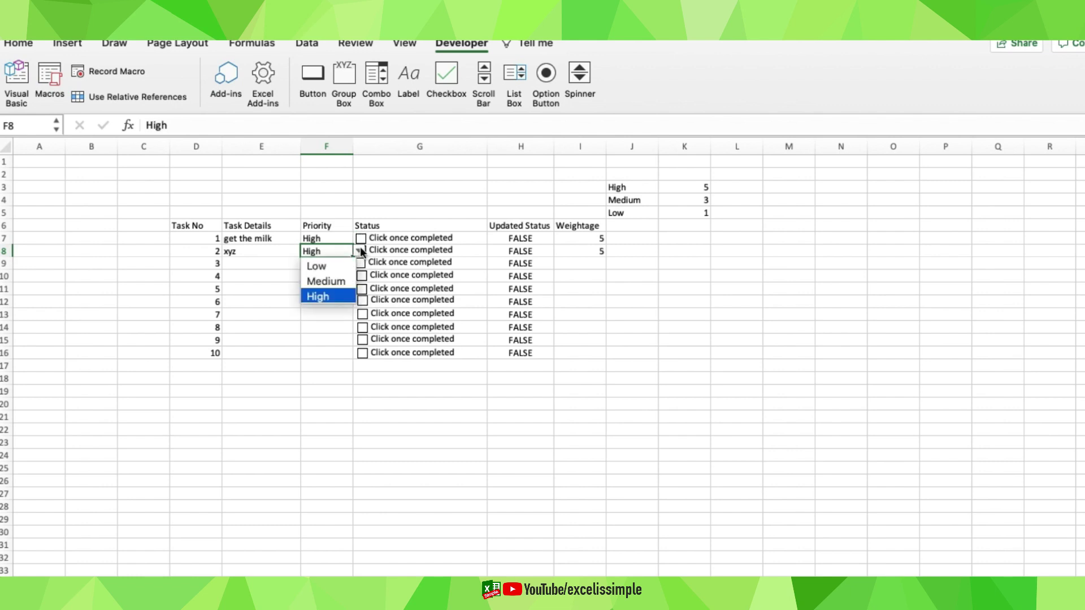
click(327, 267)
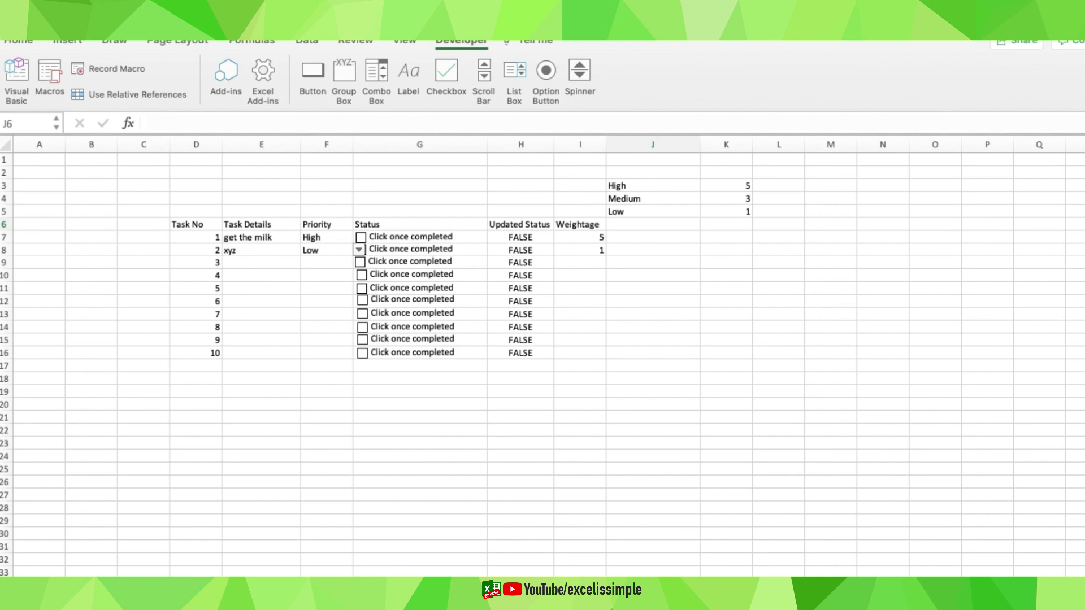
Test task 1's completion checkbox, then add the heading 'Updated Weightage' in J6
click(626, 237)
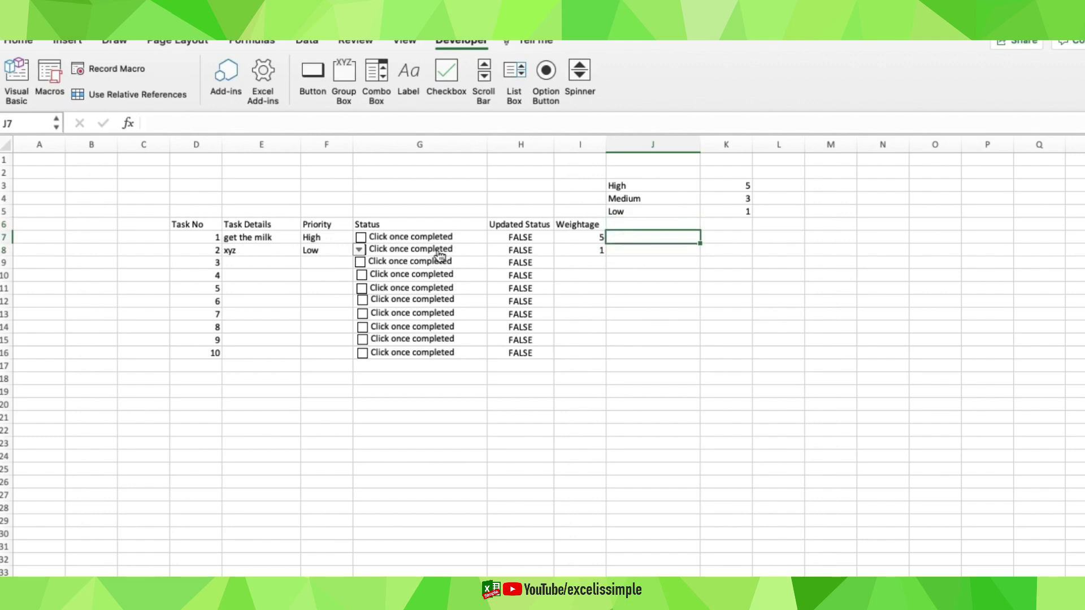
click(361, 238)
click(362, 243)
click(652, 222)
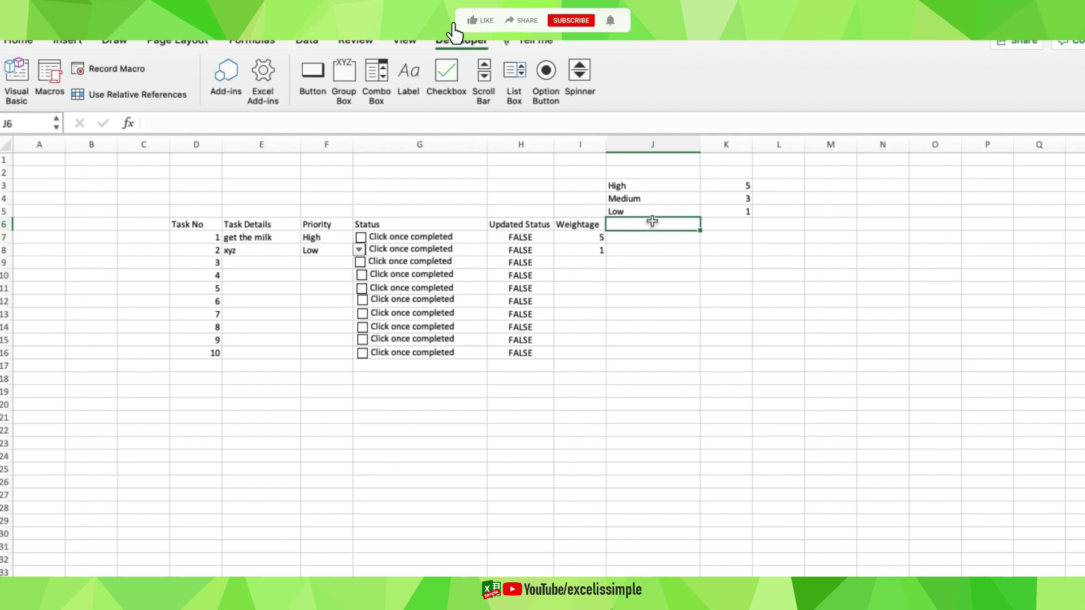
text(Updated Weightage)
key(Return)
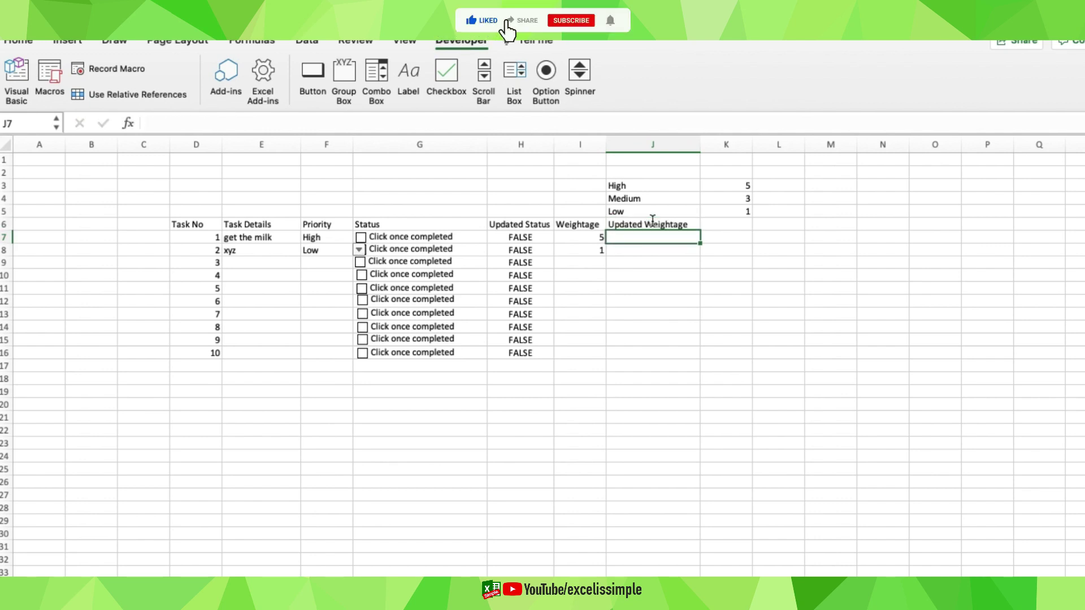
Enter =IF(H7=TRUE,I7,0) in J7 to return the weightage only when completed
text(=if()
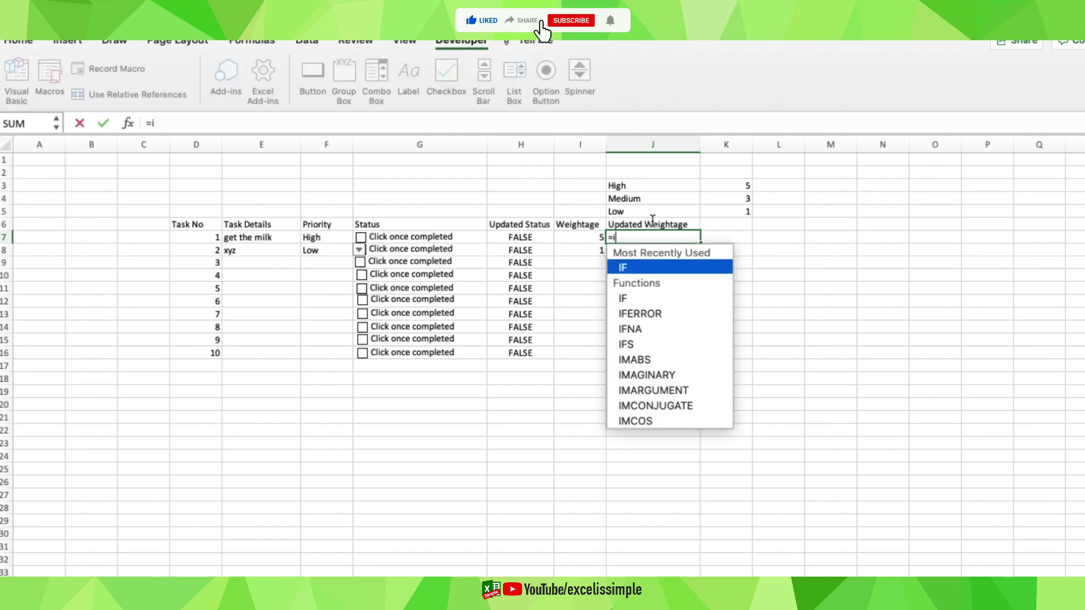
click(529, 238)
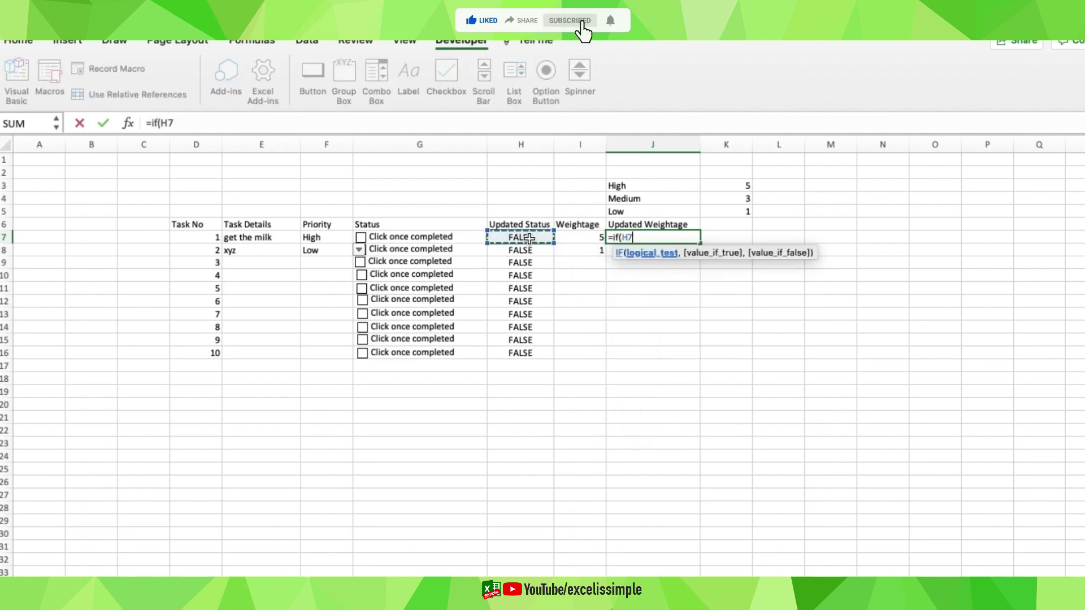
text(=TRUE,)
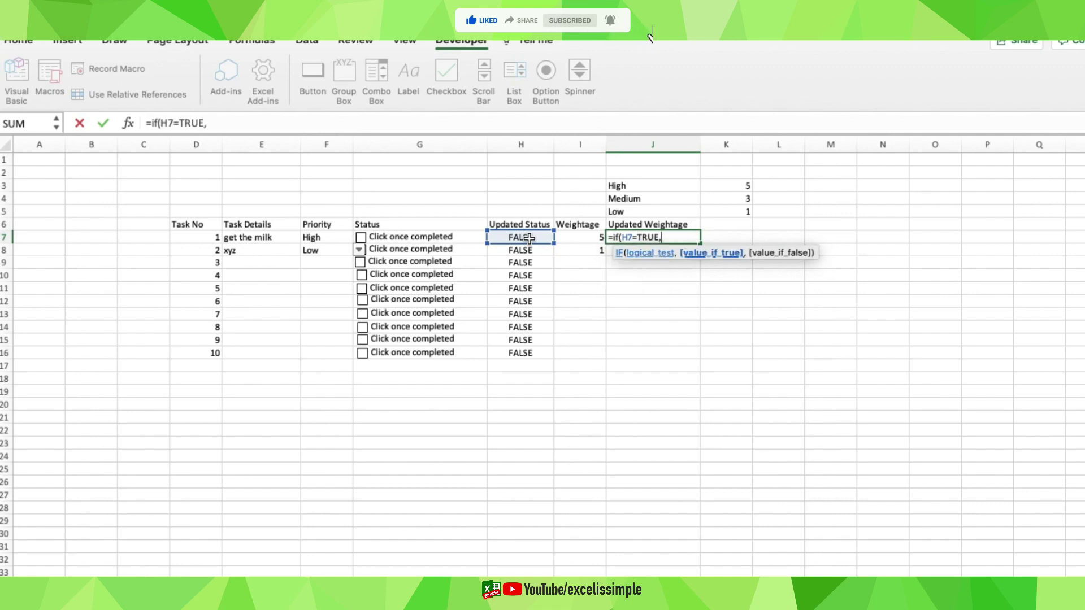
click(585, 237)
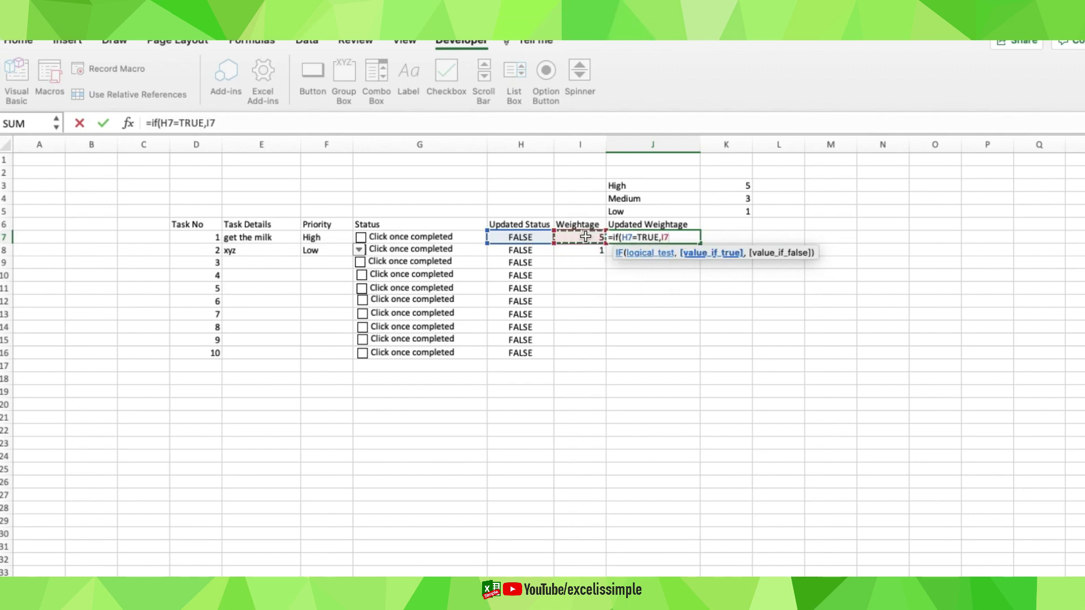
text(,0)
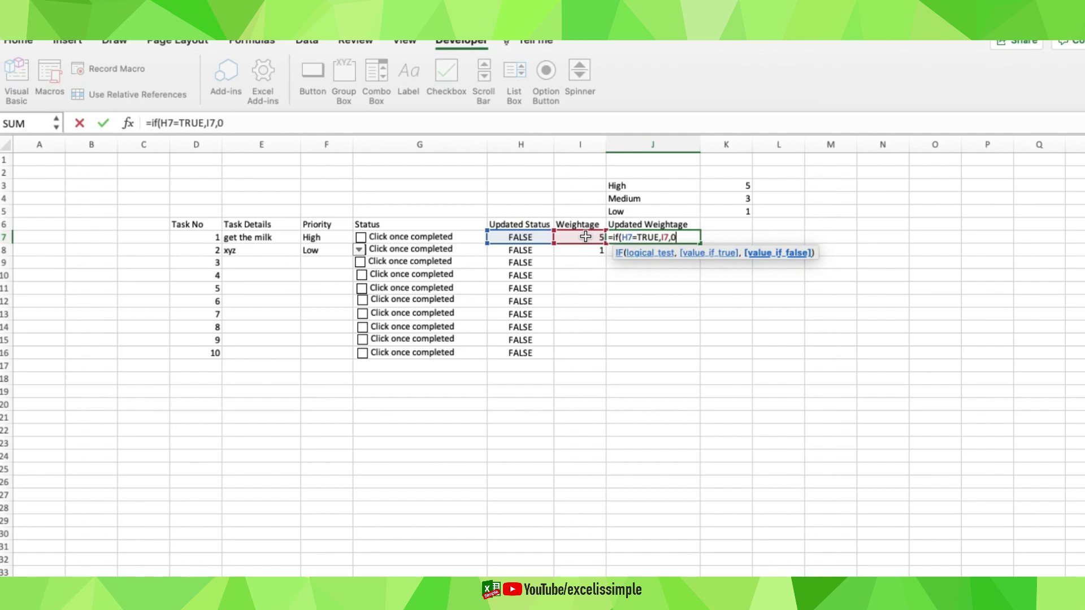
key(Return)
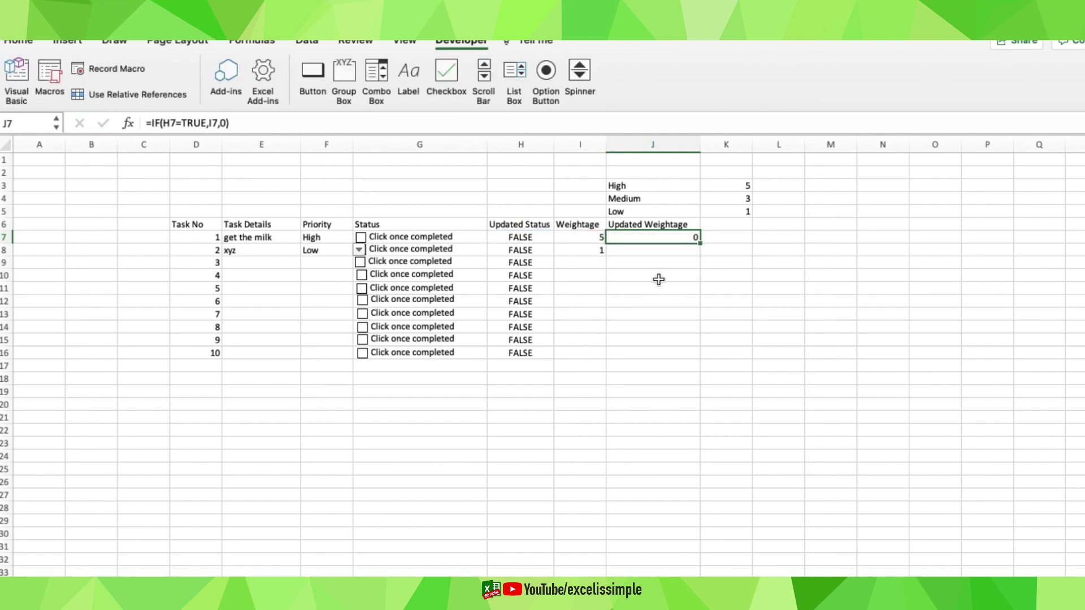
drag(587, 261, 590, 351)
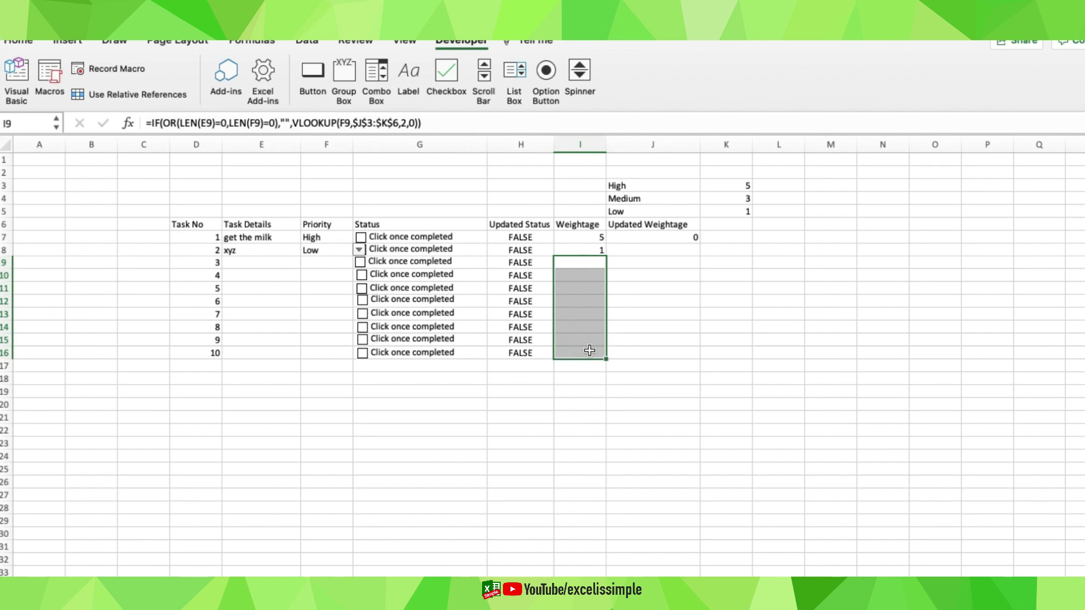
click(657, 236)
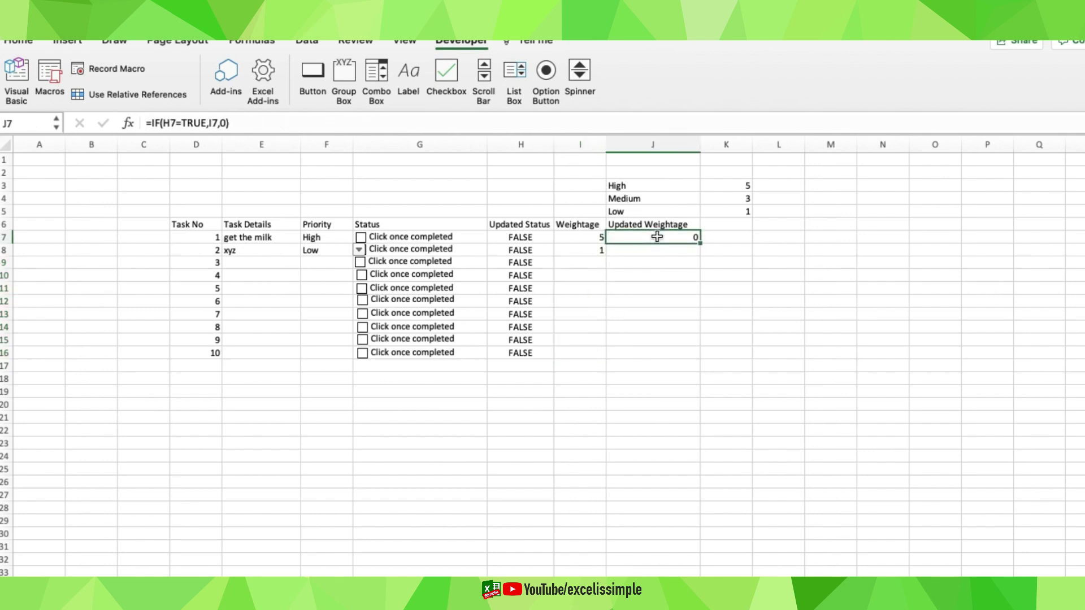
click(149, 123)
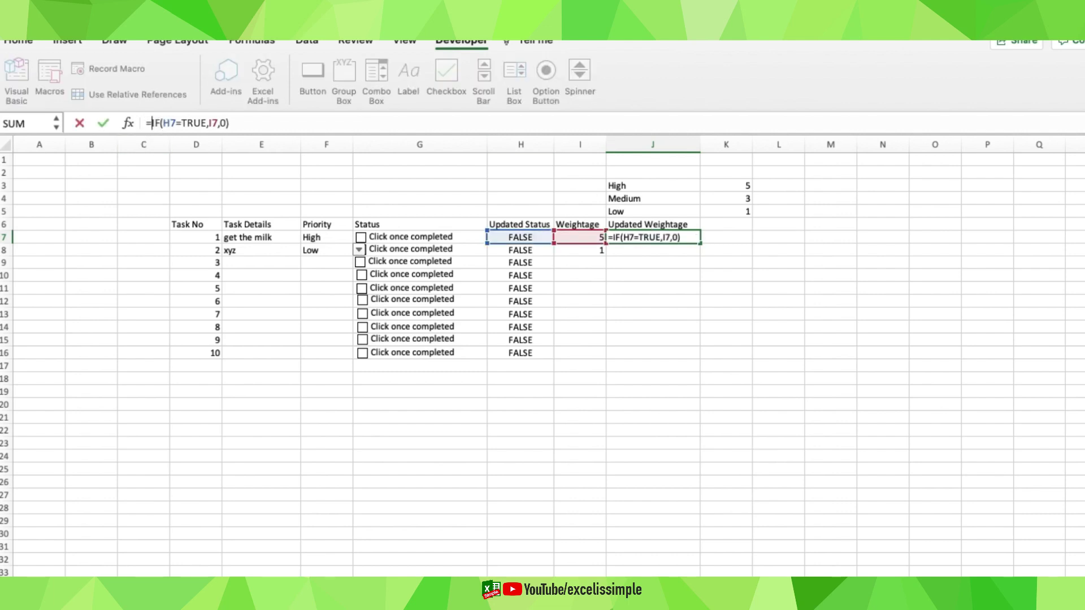
Wrap J7 as =IF(LEN(I7)=0,"",IF(H7=TRUE,I7,0)) and paste it into J8:J16
text(if(len()
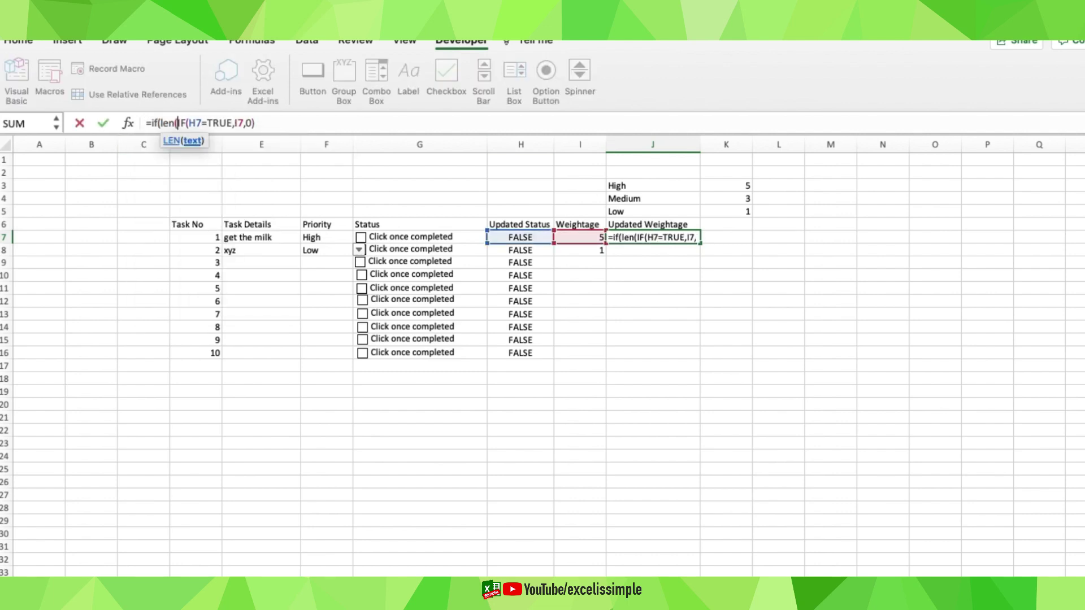
click(581, 236)
text()=)
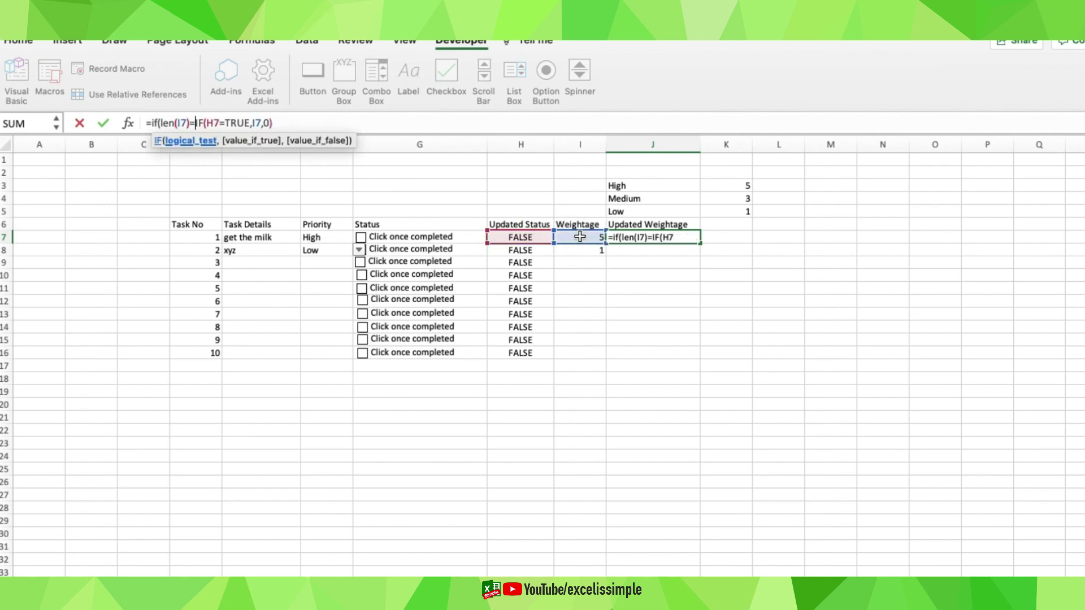
text(0,"")
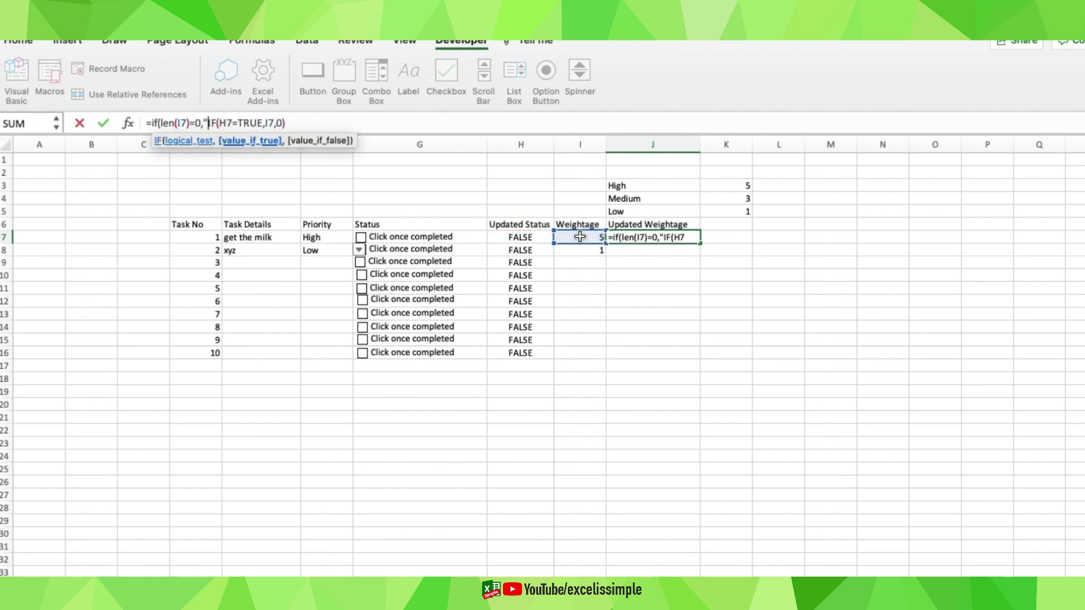
text(,)
drag(214, 122, 305, 127)
click(316, 124)
key(ctrl+Return)
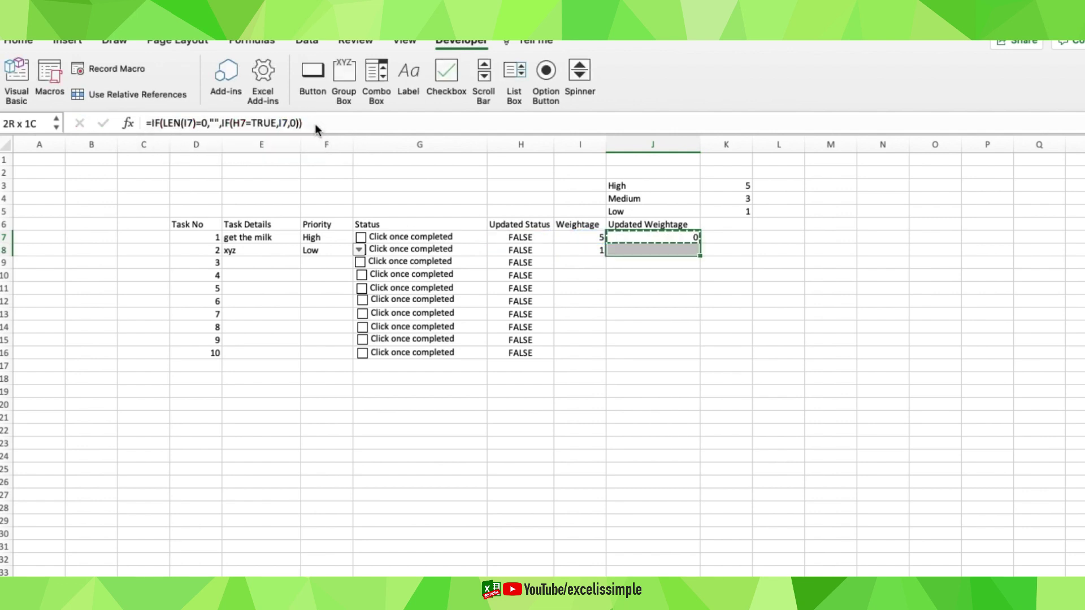
key(super+c)
key(shift+Down)
key(shift+Down)
key(shift+Down)
key(shift+Down)
key(shift+Down)
key(shift+Down)
key(shift+Down)
key(shift+Down)
key(shift+Down)
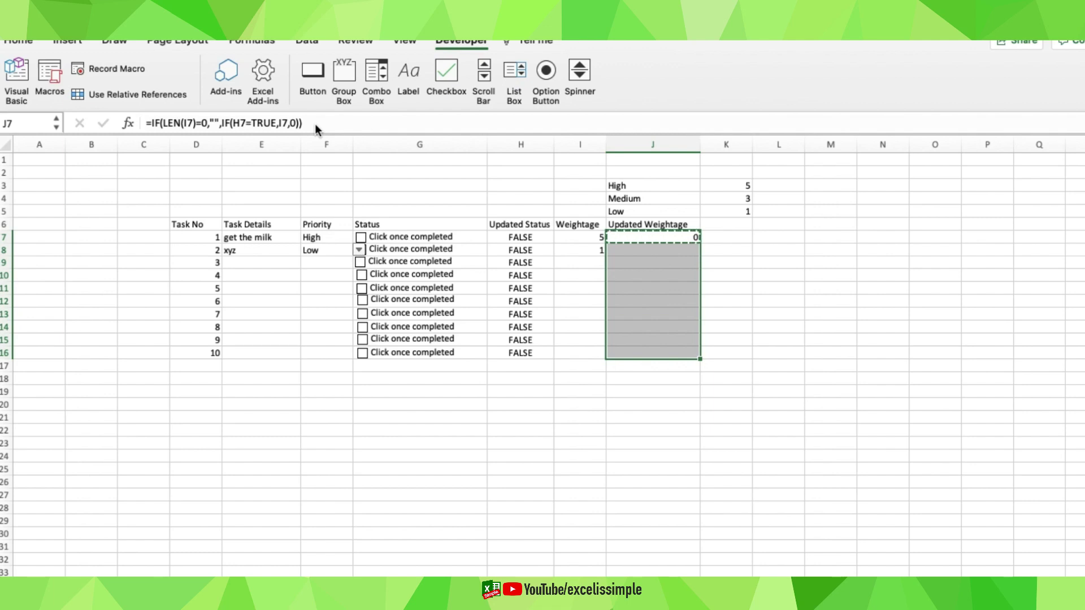
key(Return)
click(654, 263)
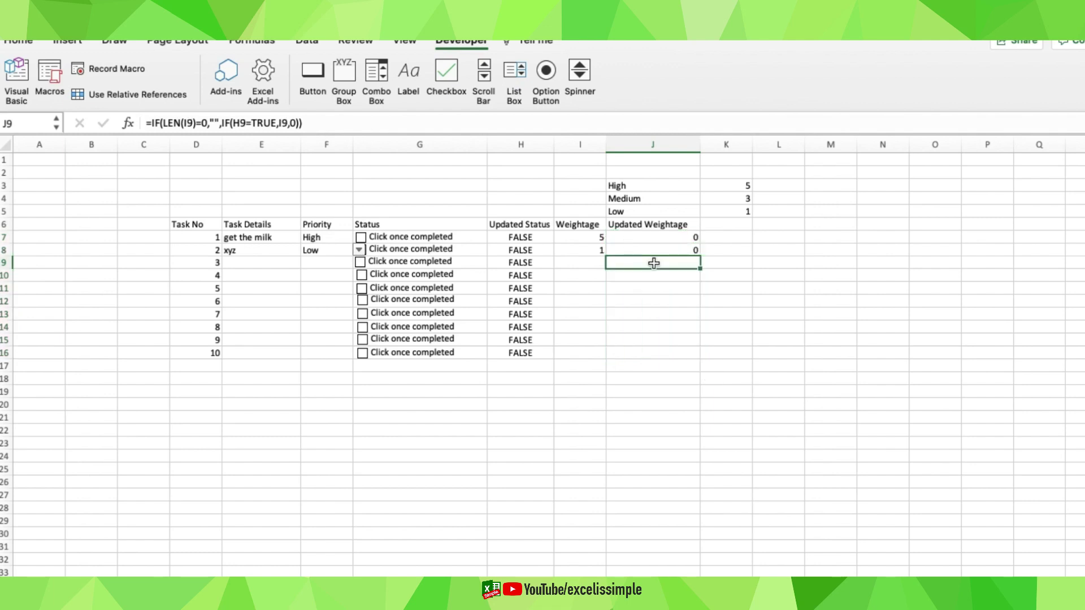
Test the task 1 and task 2 checkboxes, then select the Weightage and Updated Weightage columns
click(330, 238)
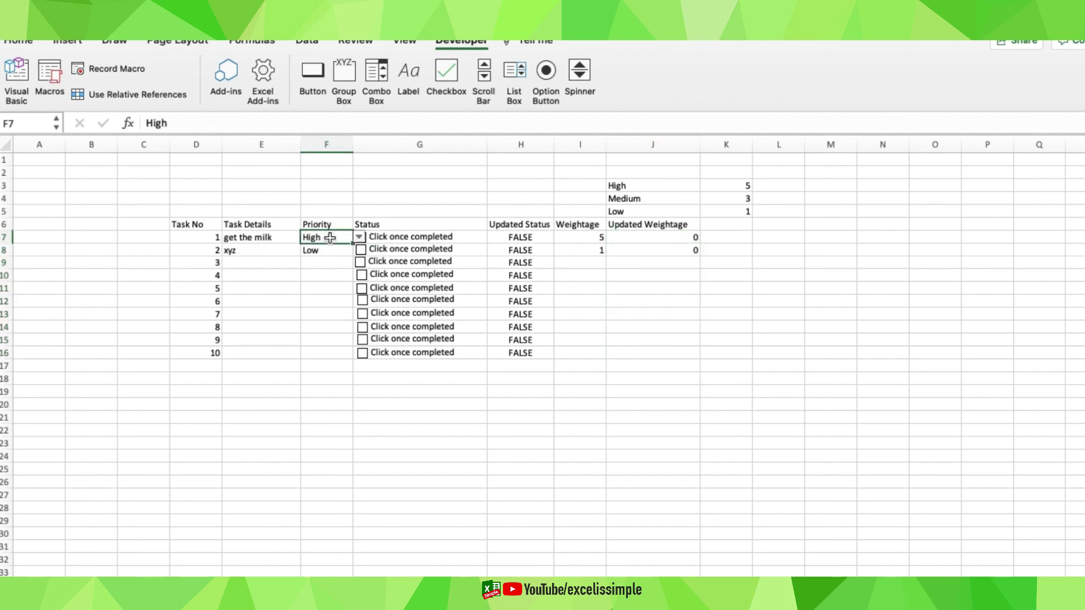
click(203, 314)
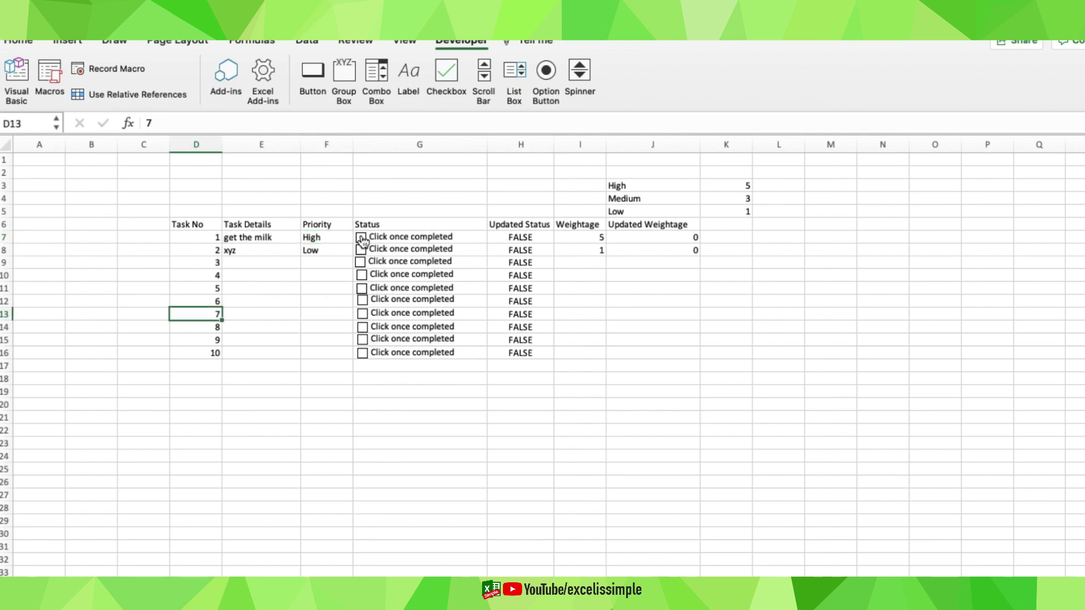
click(361, 239)
click(361, 238)
click(362, 250)
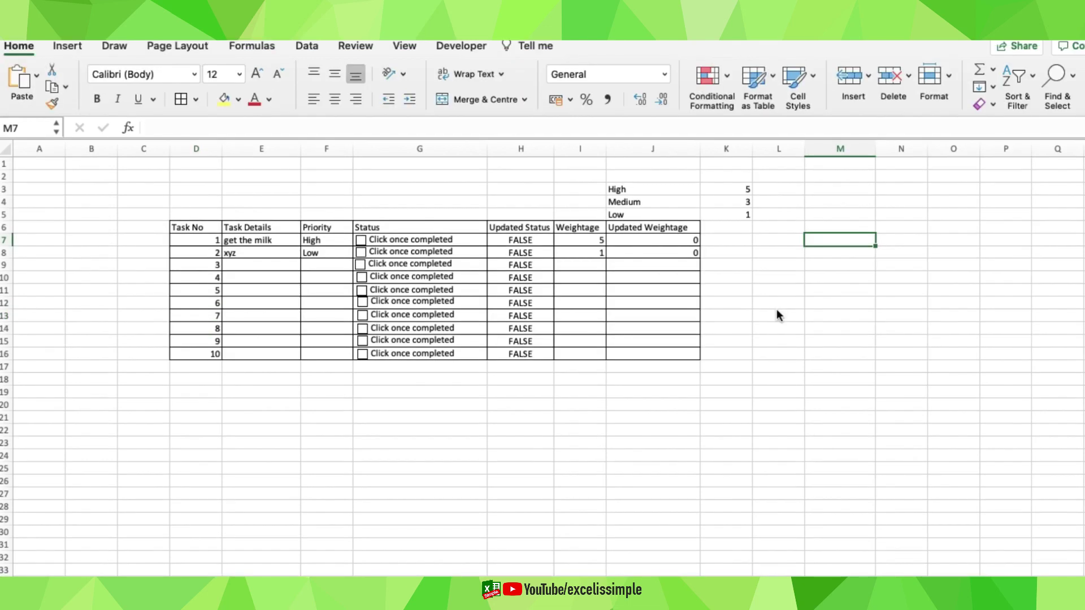
drag(573, 226, 565, 351)
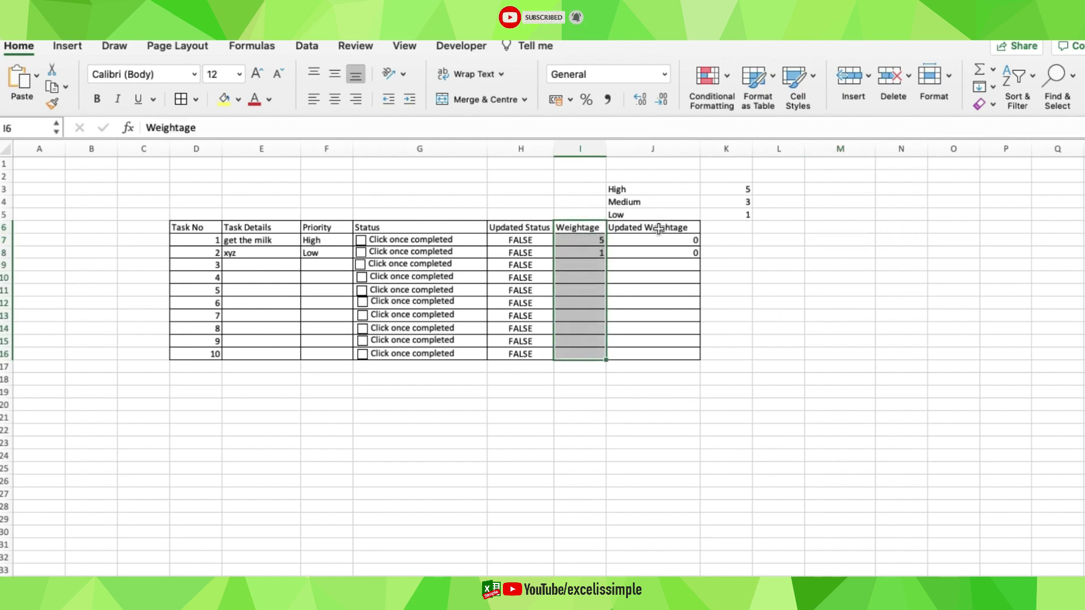
drag(659, 228, 655, 350)
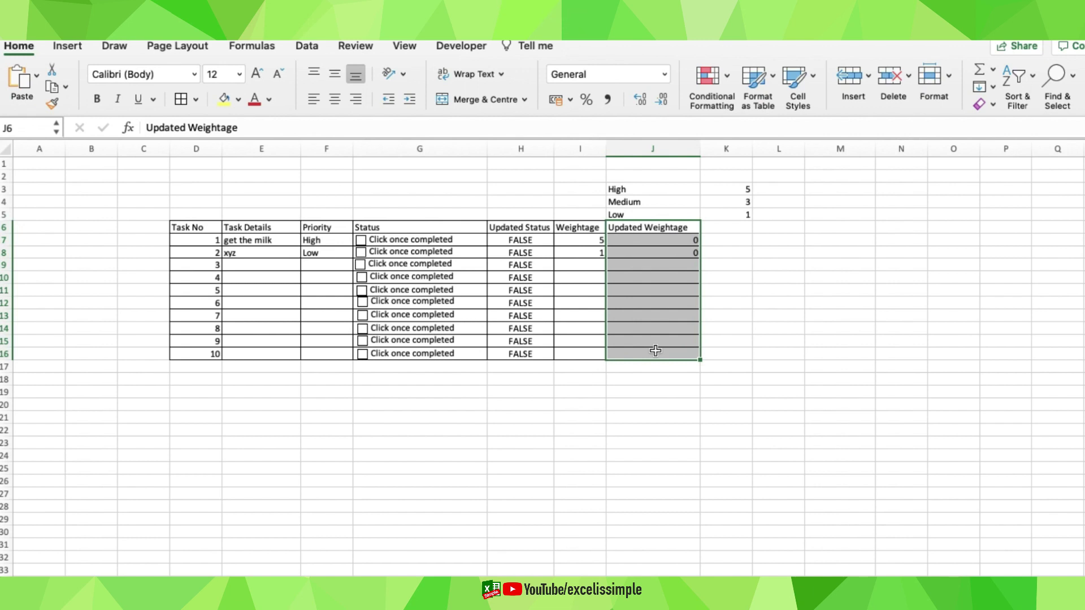
Add a 'Total' label in L7 with =SUM(I7:I16) beside it
click(793, 240)
text(Total)
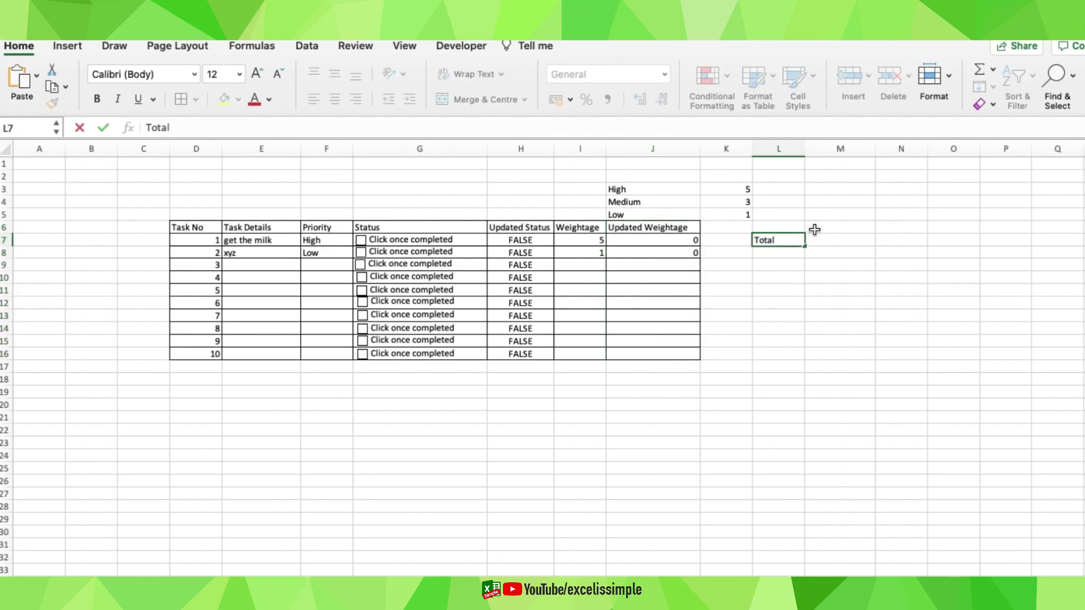
key(Return)
key(Up)
key(Right)
text(=sum)
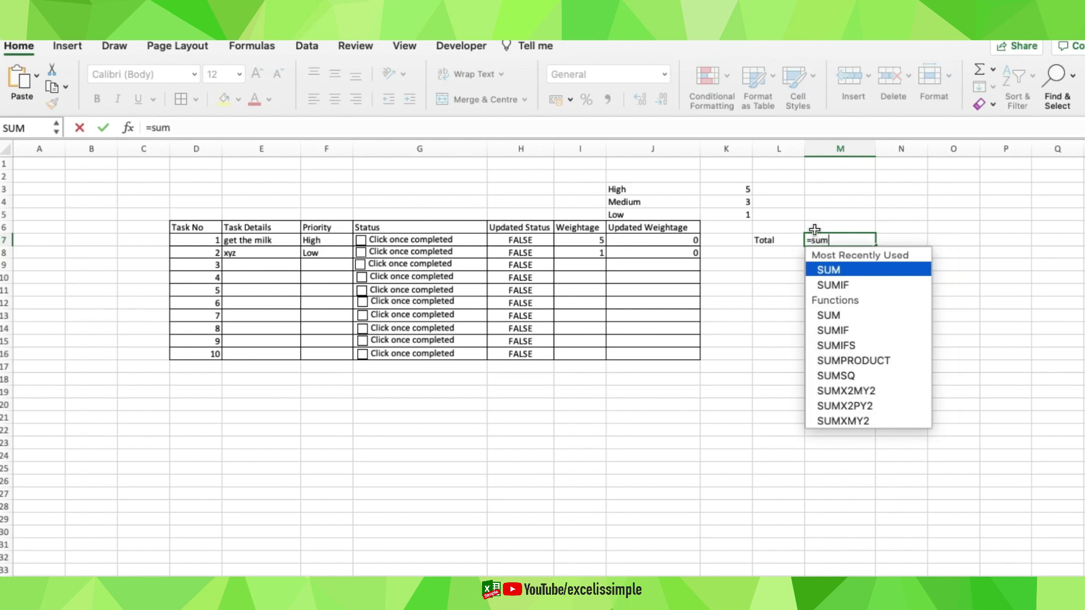
text(()
drag(580, 240, 584, 357)
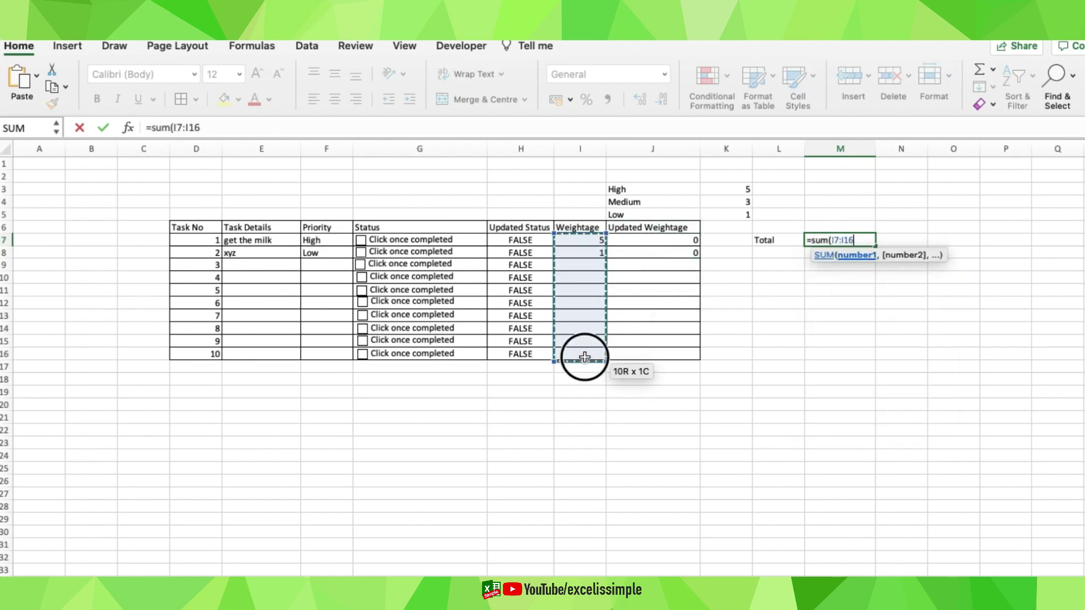
key(Return)
Add a 'Total Updated' label with =SUM(J7:J16) beside it
text(Tota)
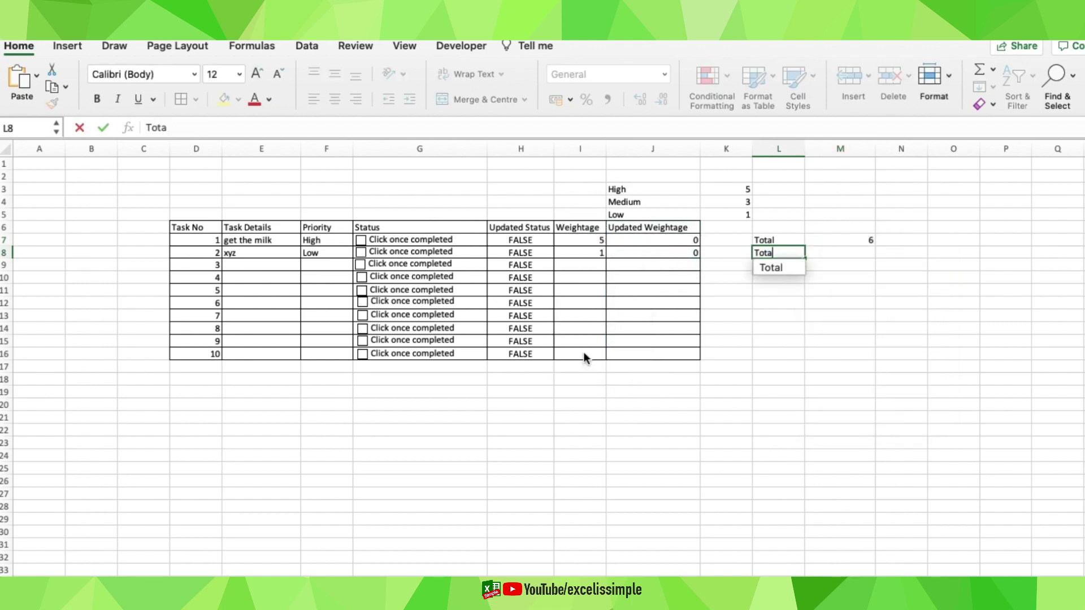
text(l Updated)
key(Tab)
text(=)
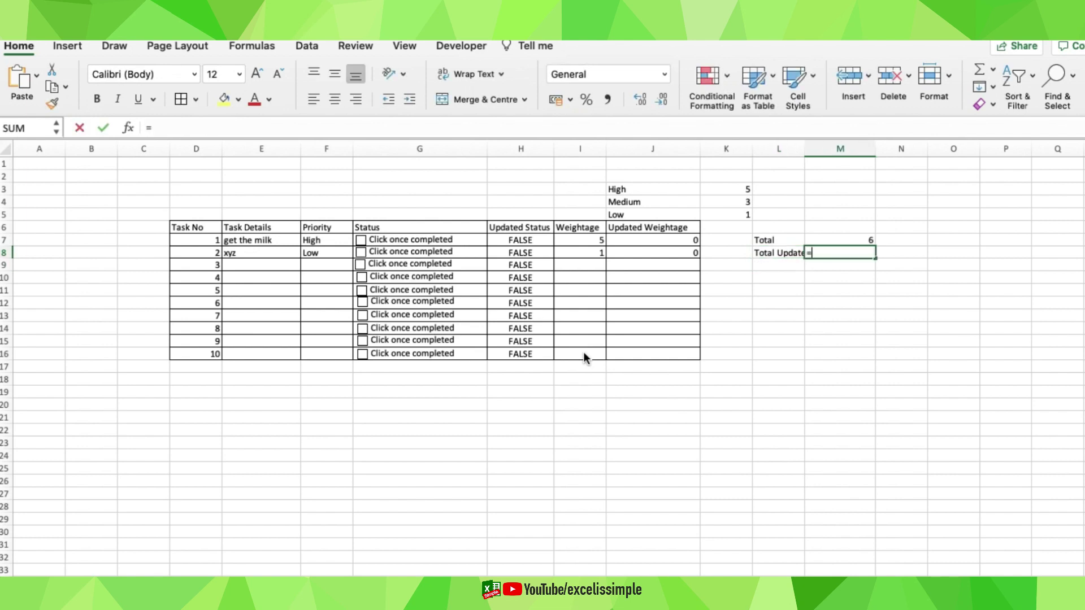
text(sum()
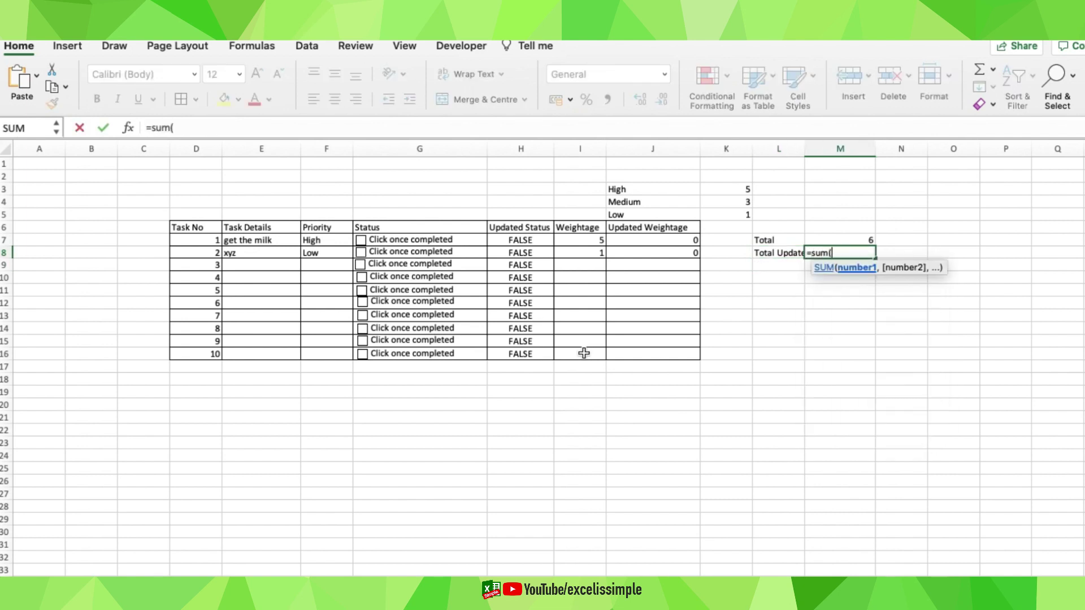
drag(653, 240, 659, 359)
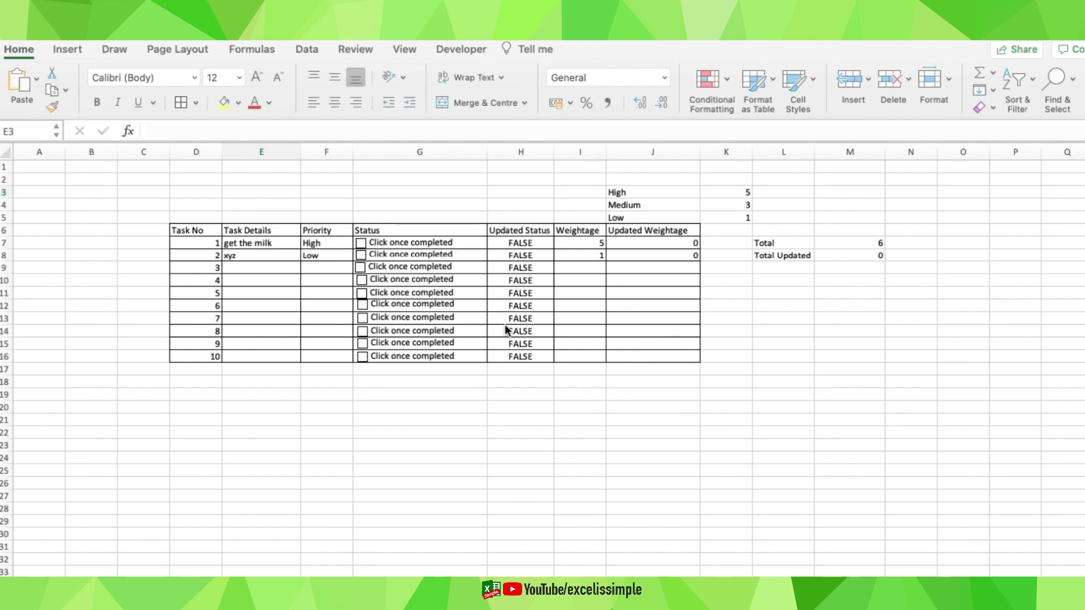
Merge and centre E3:G3 and enter =M8/M7 as the progress formula
click(274, 204)
drag(272, 191, 469, 192)
click(475, 103)
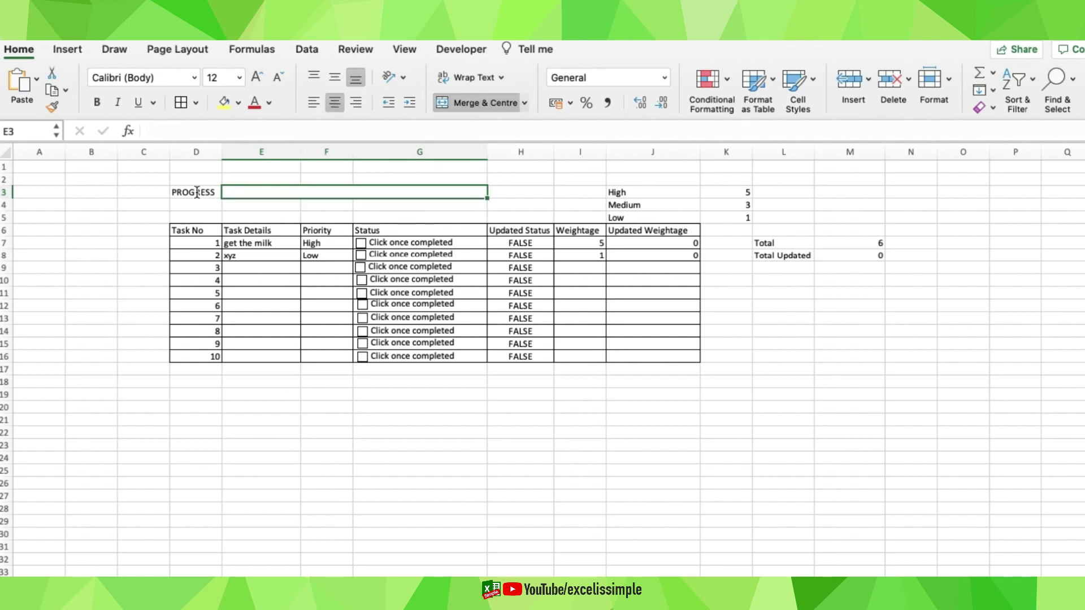
text(=)
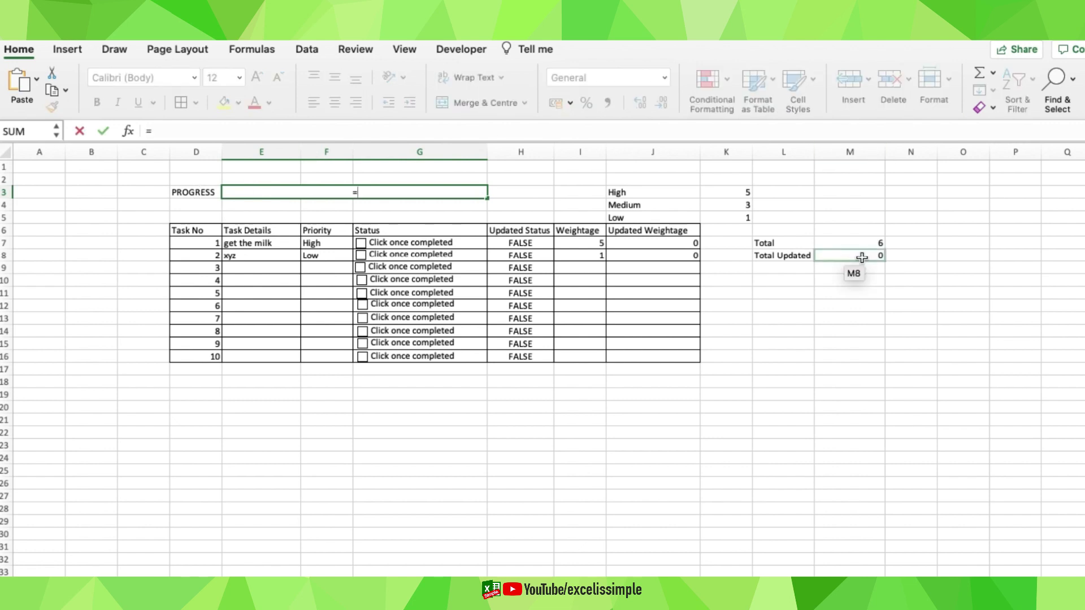
click(861, 257)
text(/)
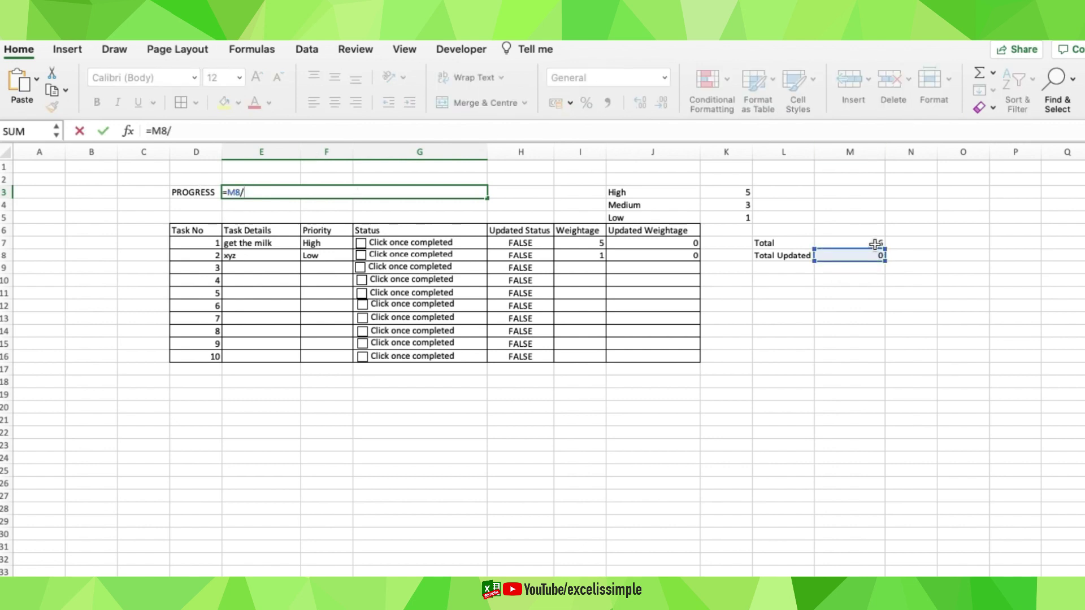
click(875, 243)
key(Return)
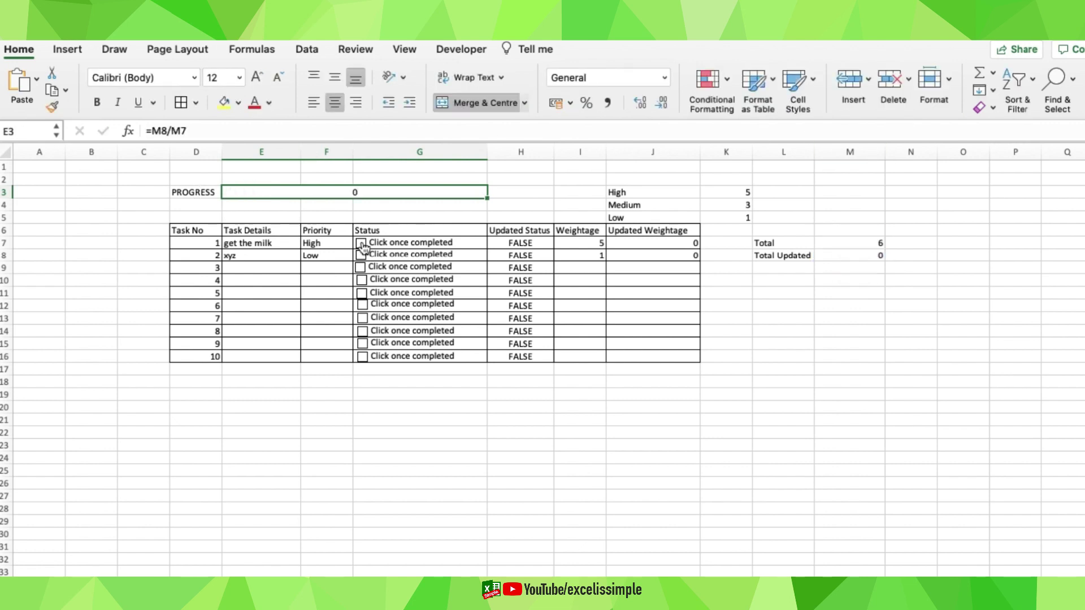
Tick and untick tasks 1 and 2 to test the progress value
click(361, 244)
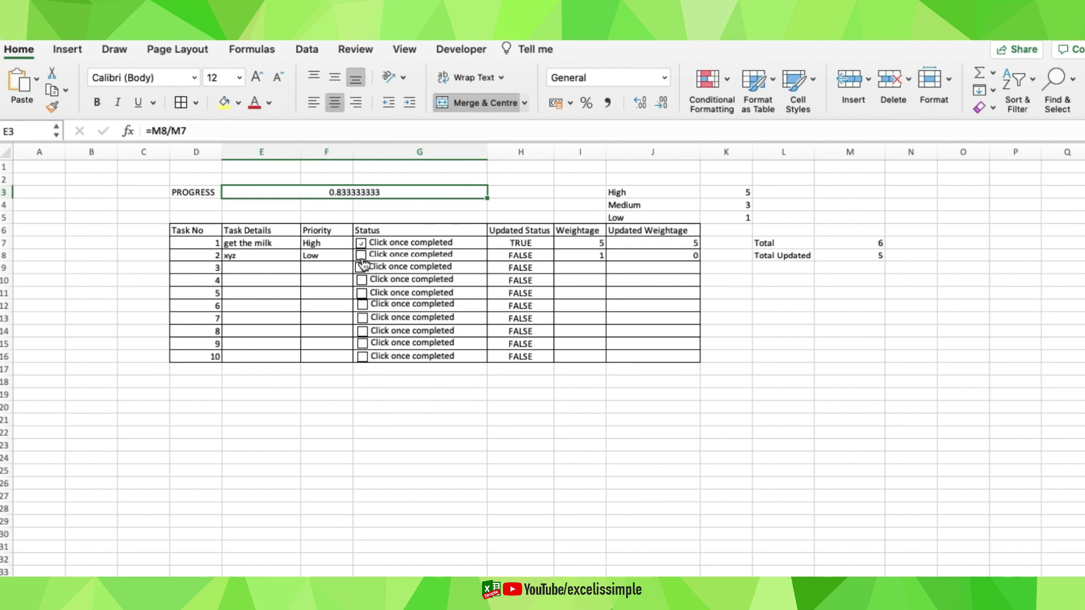
click(361, 259)
click(361, 260)
click(361, 244)
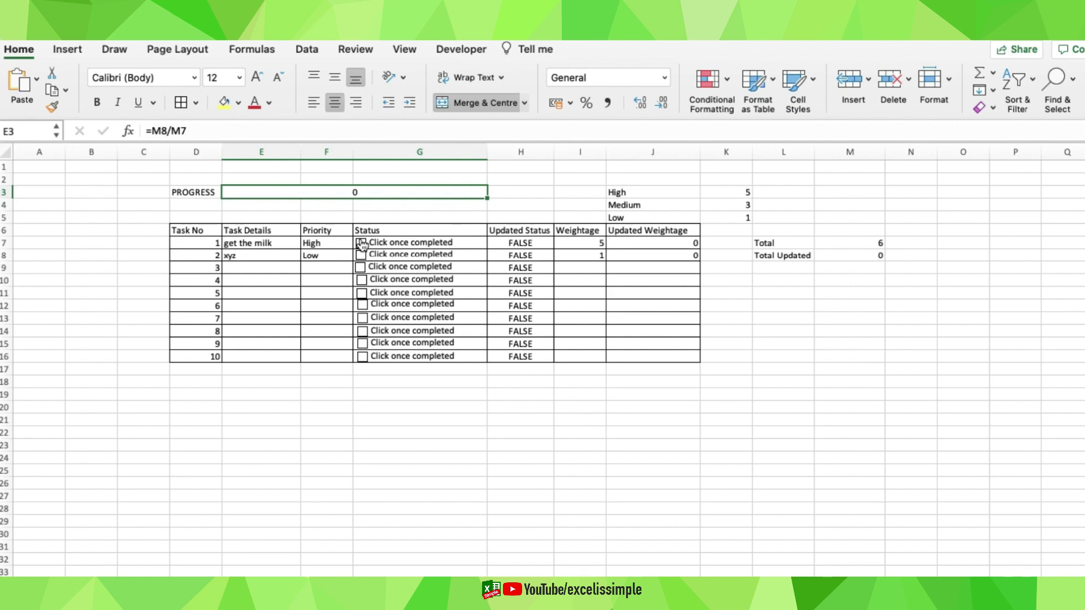
click(257, 272)
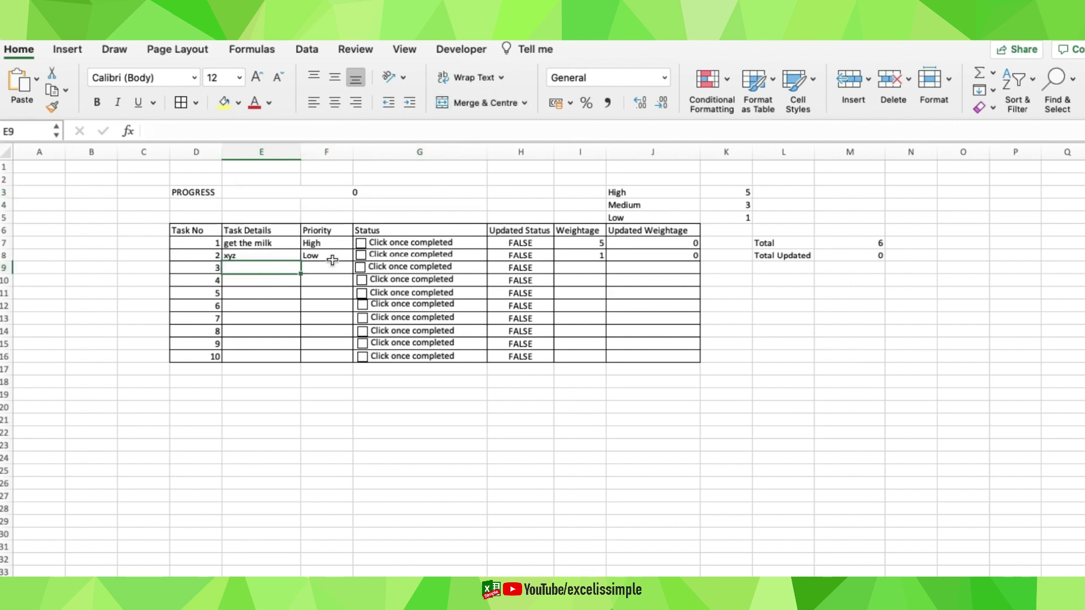
Enter 'jhfjhdf' as task 3, try Medium and Low priority, then settle on High
text(jhfjhdf)
click(328, 268)
click(359, 268)
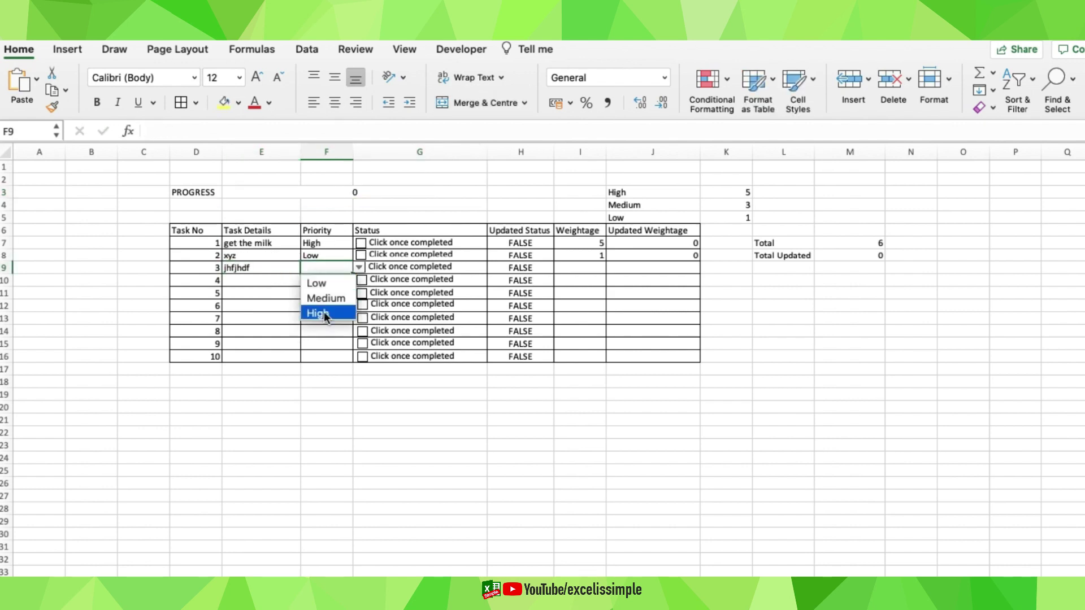
click(318, 294)
click(859, 242)
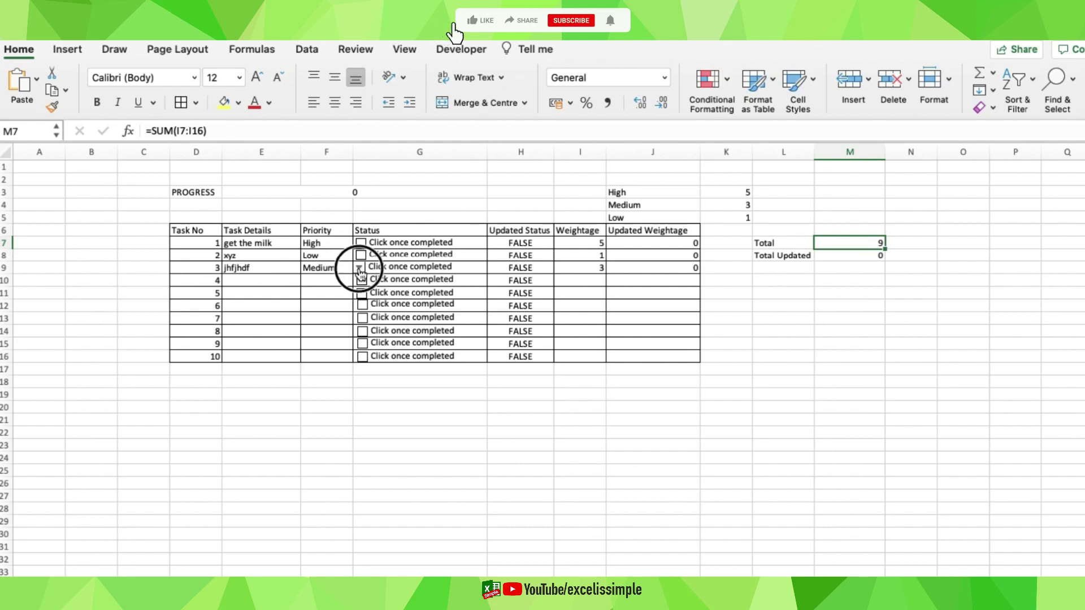
click(337, 267)
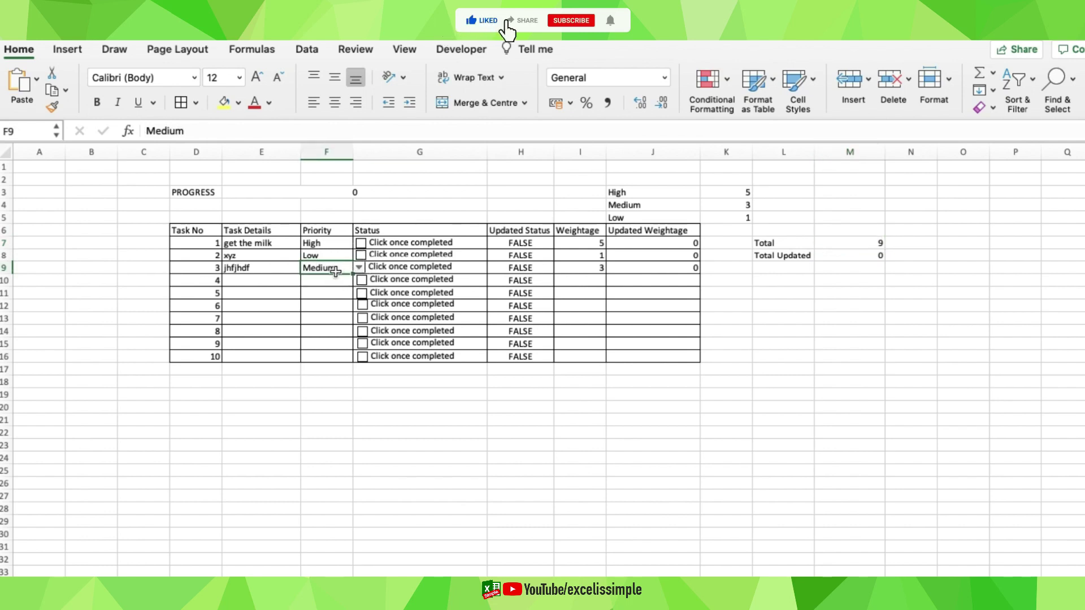
click(359, 268)
click(324, 286)
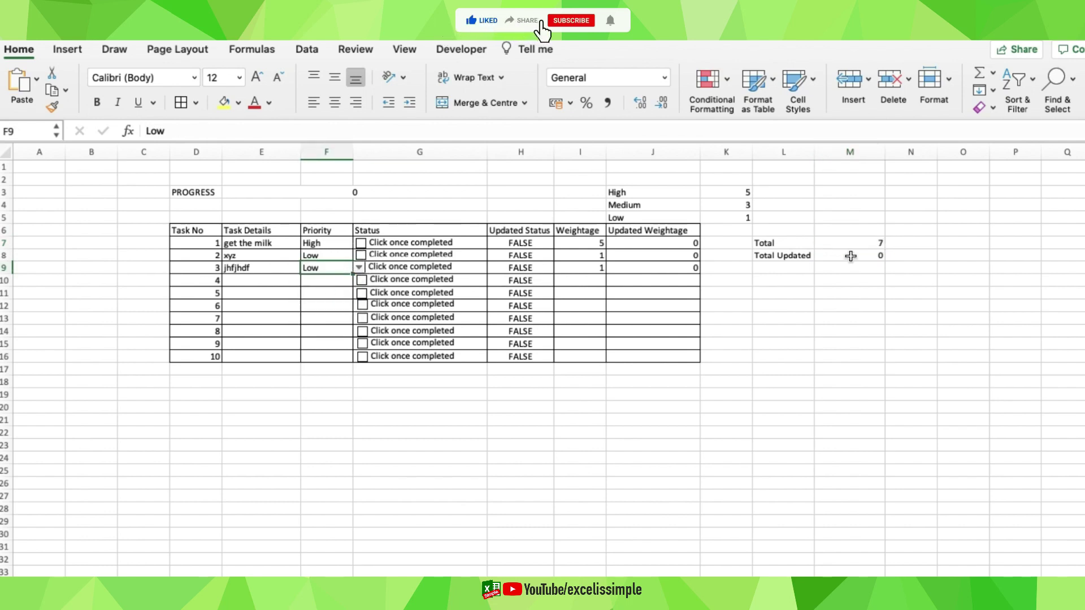
click(873, 243)
click(326, 269)
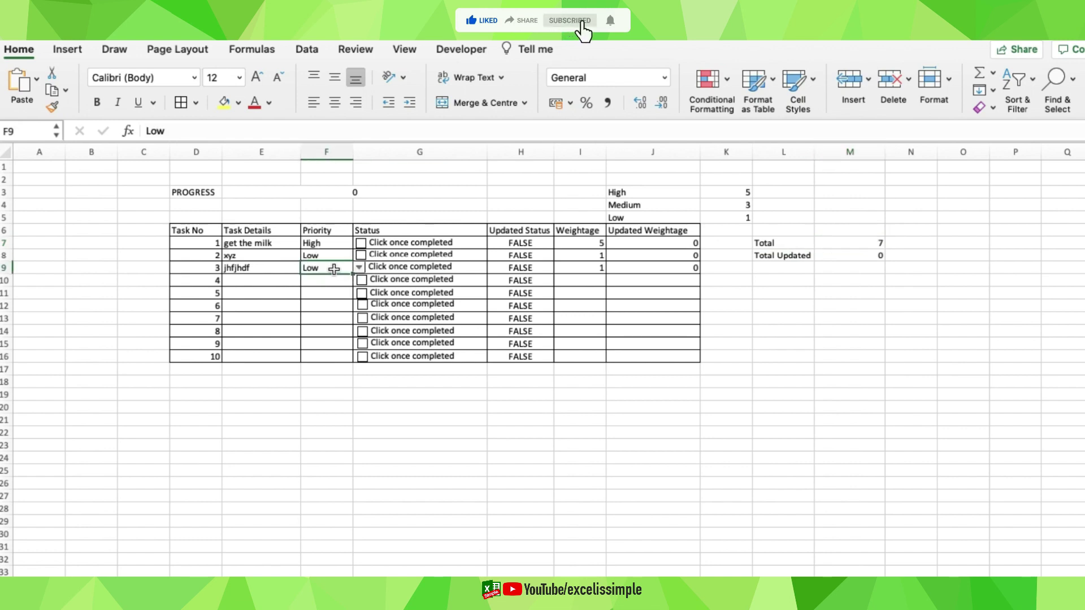
click(358, 268)
click(317, 313)
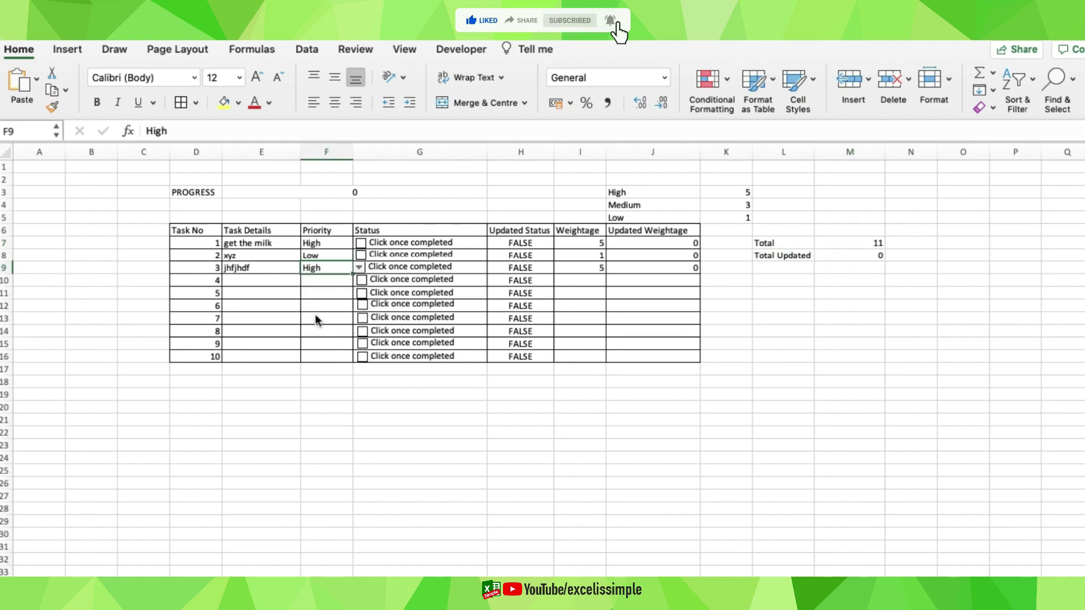
Tick and untick tasks 1–3 to test progress, then select the PROGRESS cell E3
click(396, 243)
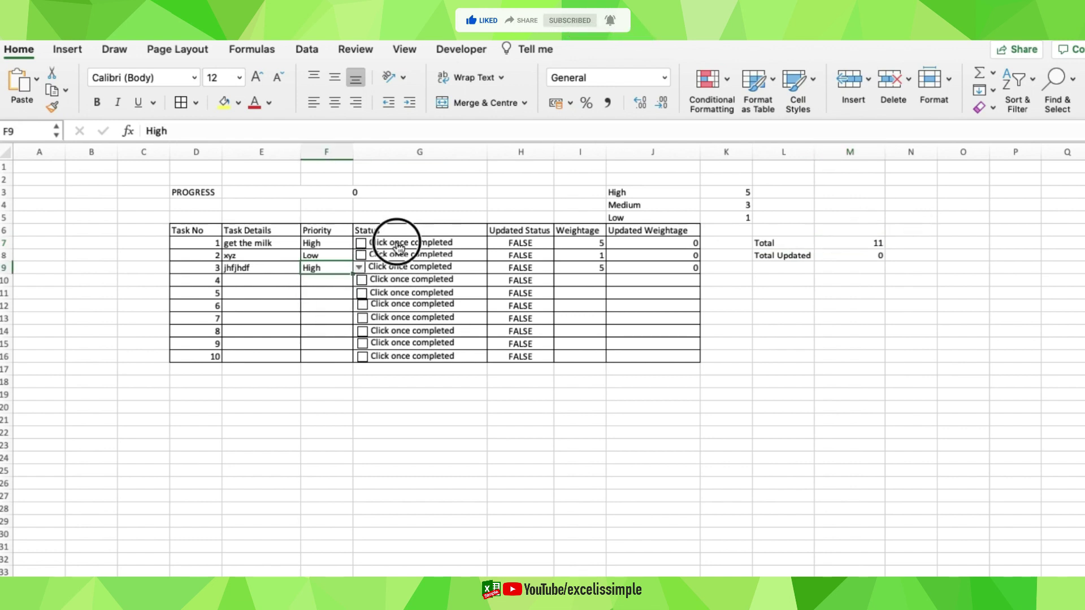
click(407, 256)
click(404, 267)
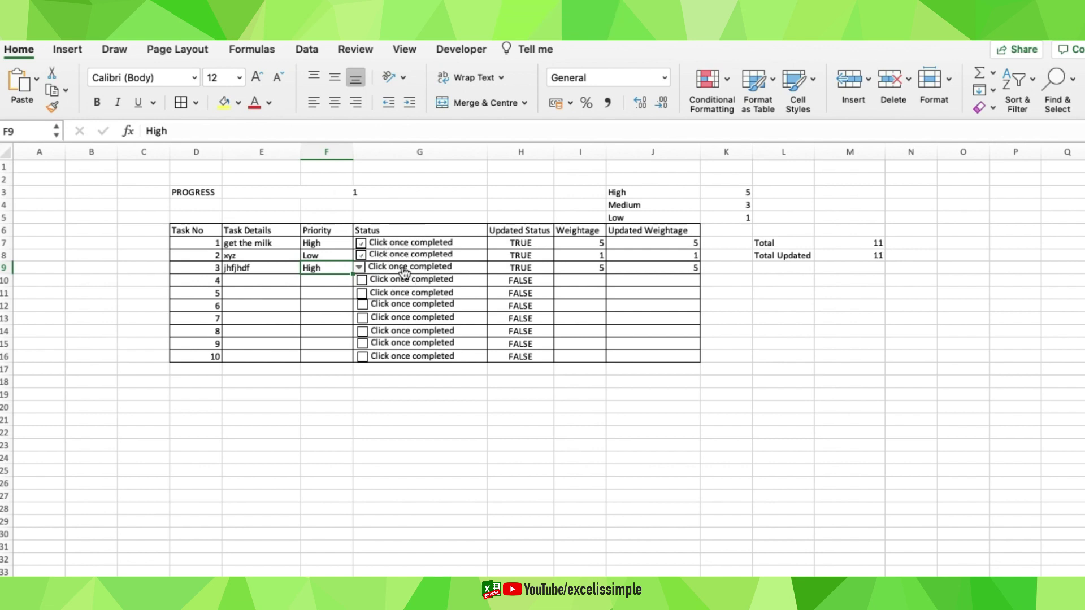
click(405, 268)
click(390, 255)
click(388, 243)
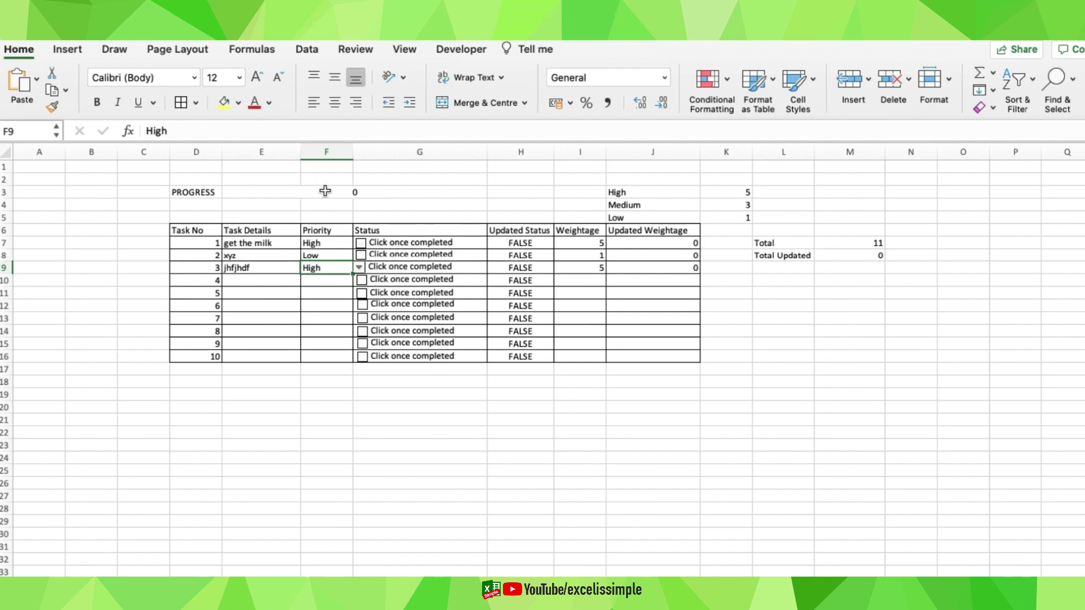
click(376, 193)
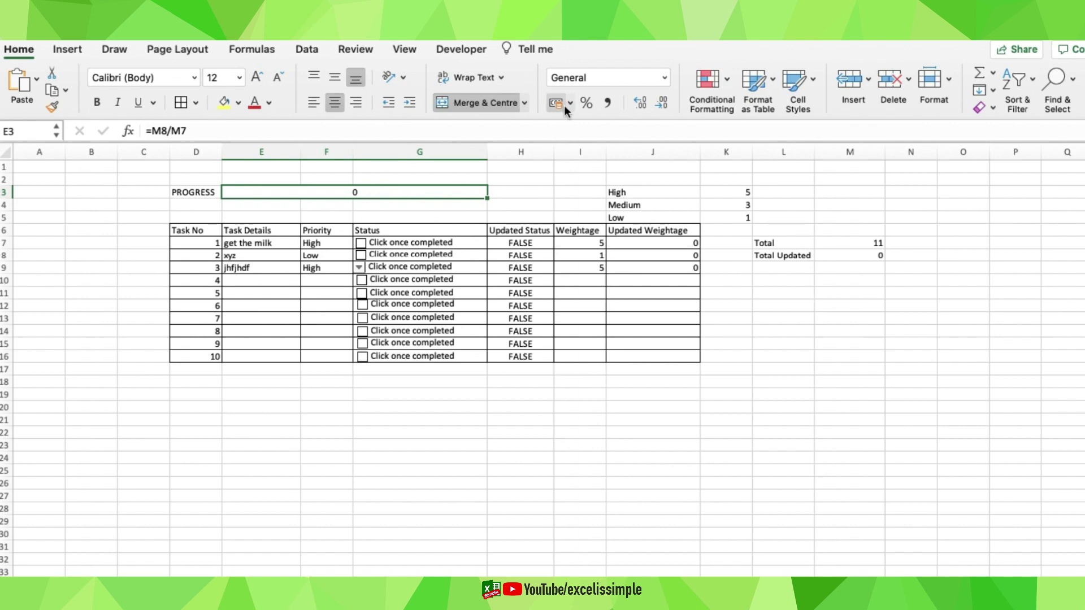
Add a data bar rule to E3 with Number minimum 0, Number maximum 1 and green fill
click(728, 80)
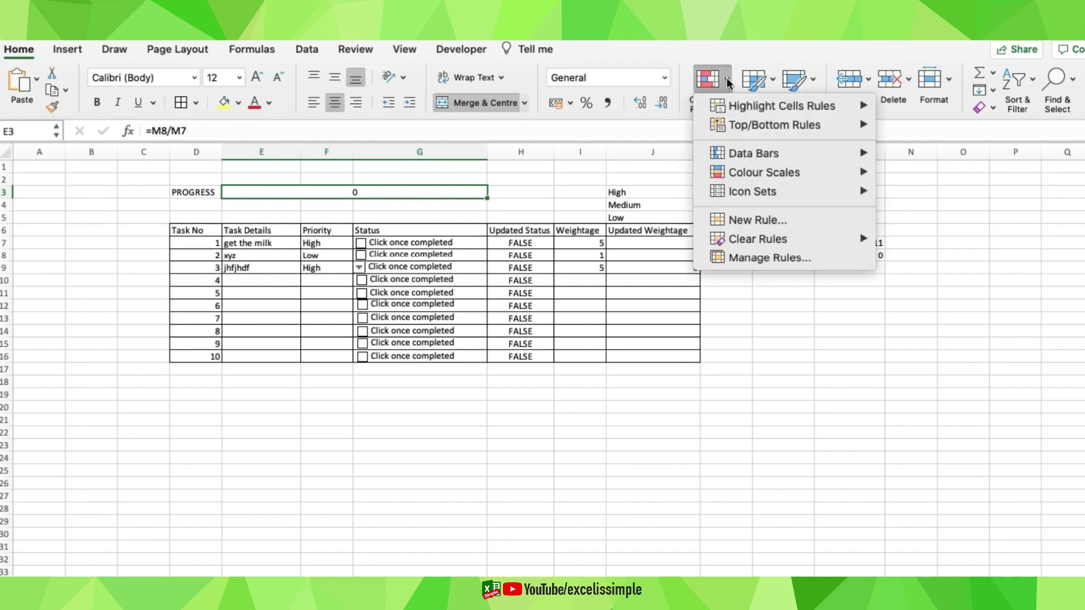
mouse_move(745, 154)
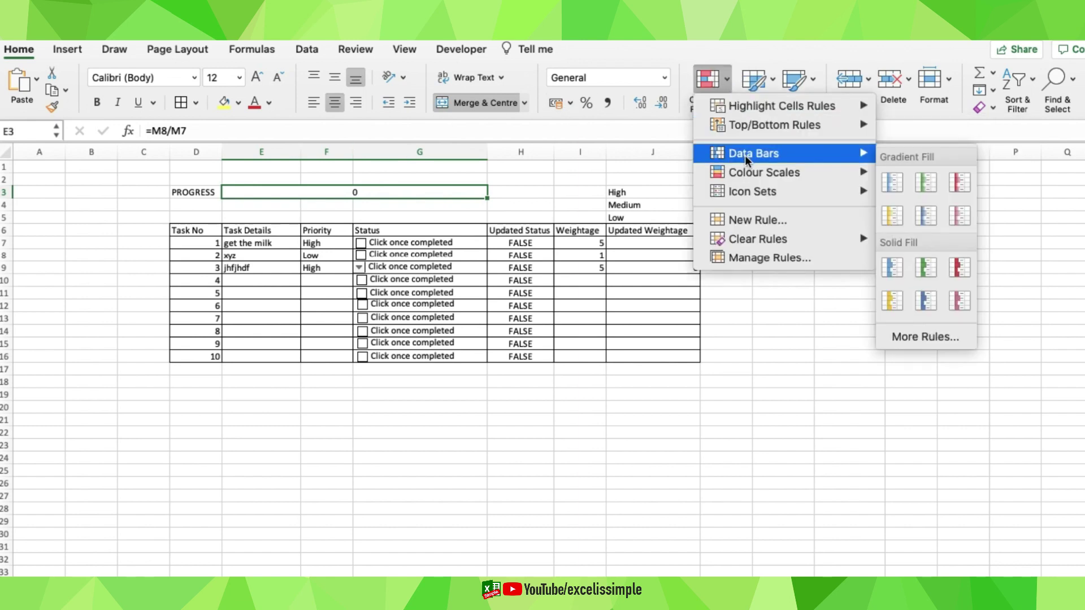
click(917, 337)
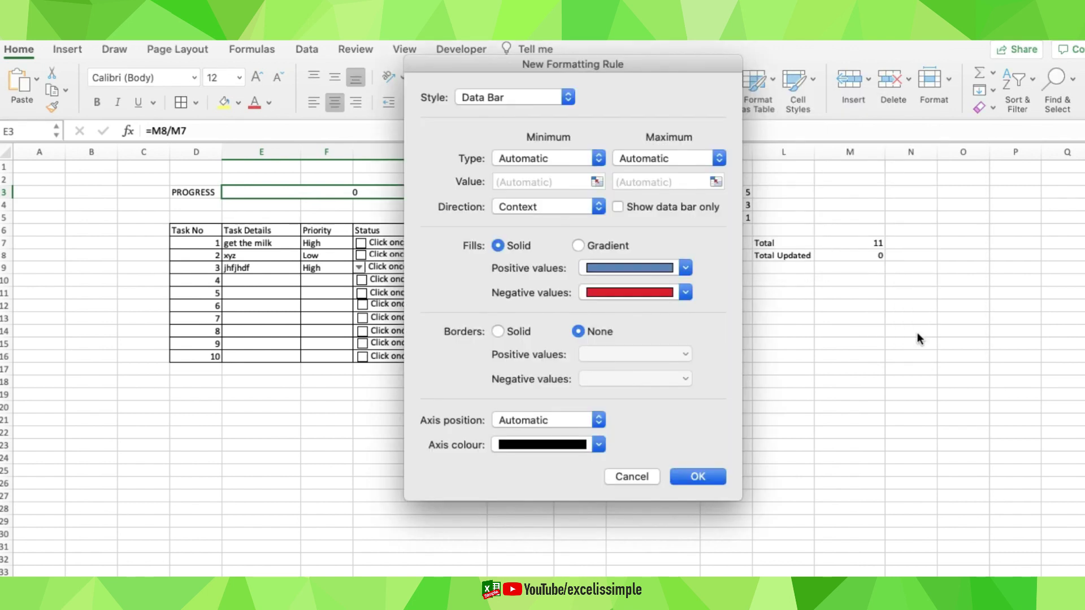
click(563, 159)
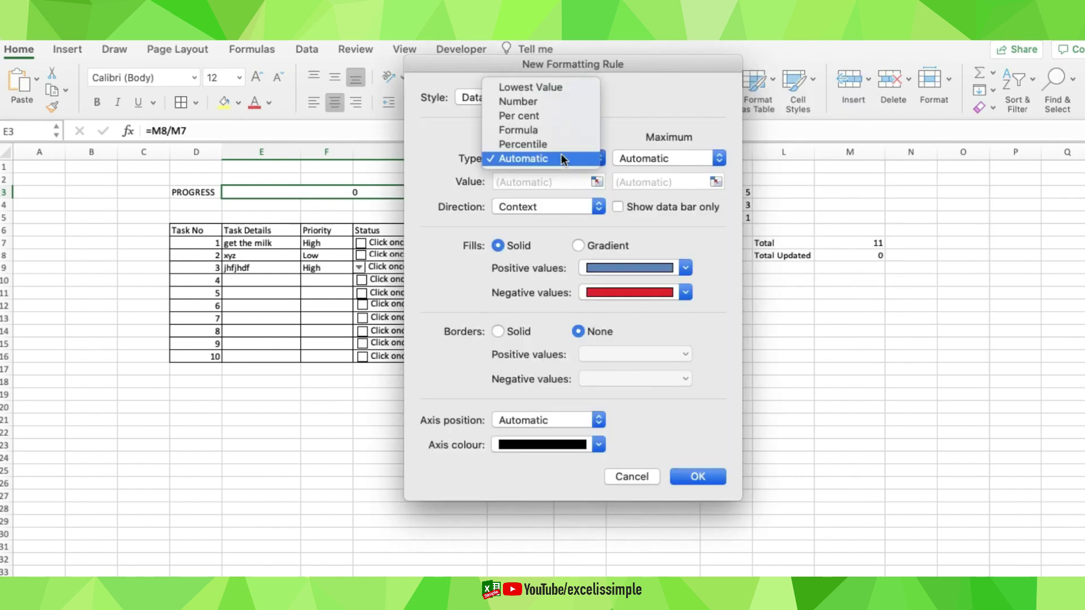
click(548, 102)
click(653, 158)
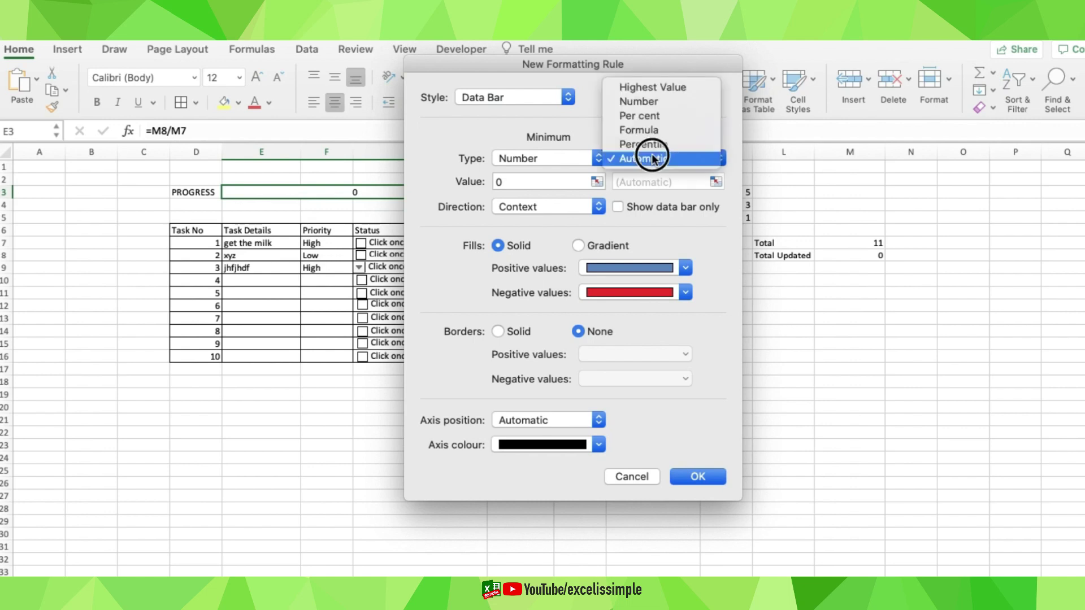
click(653, 101)
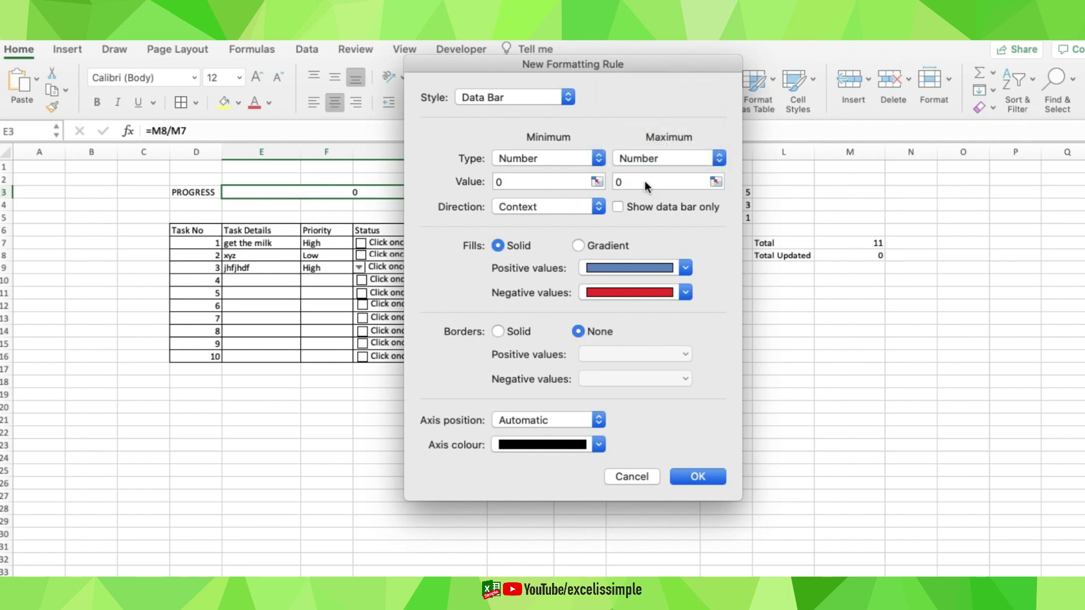
click(644, 182)
text(1)
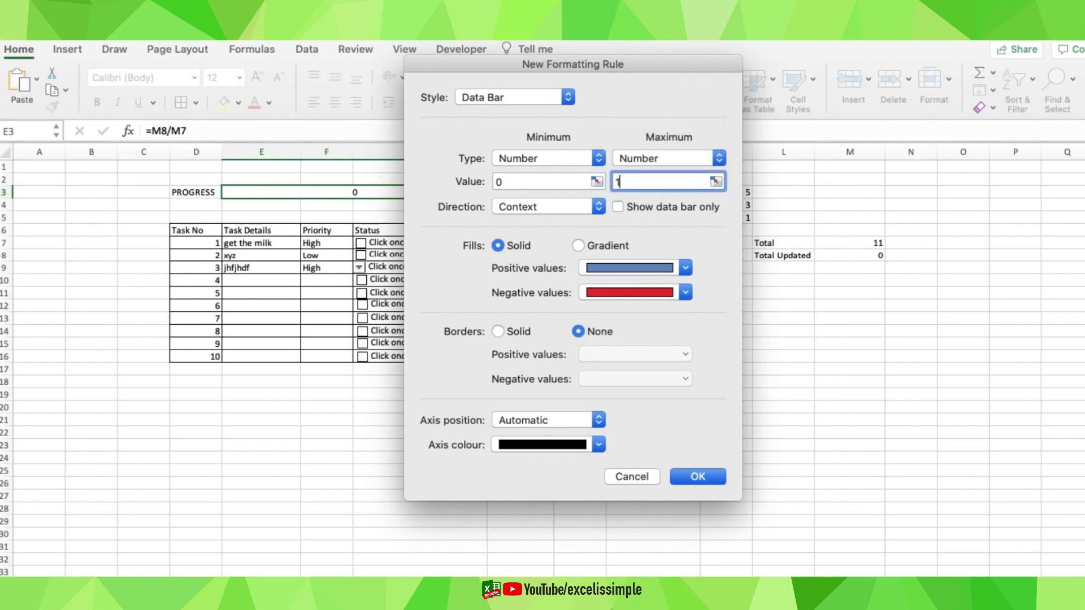
click(619, 269)
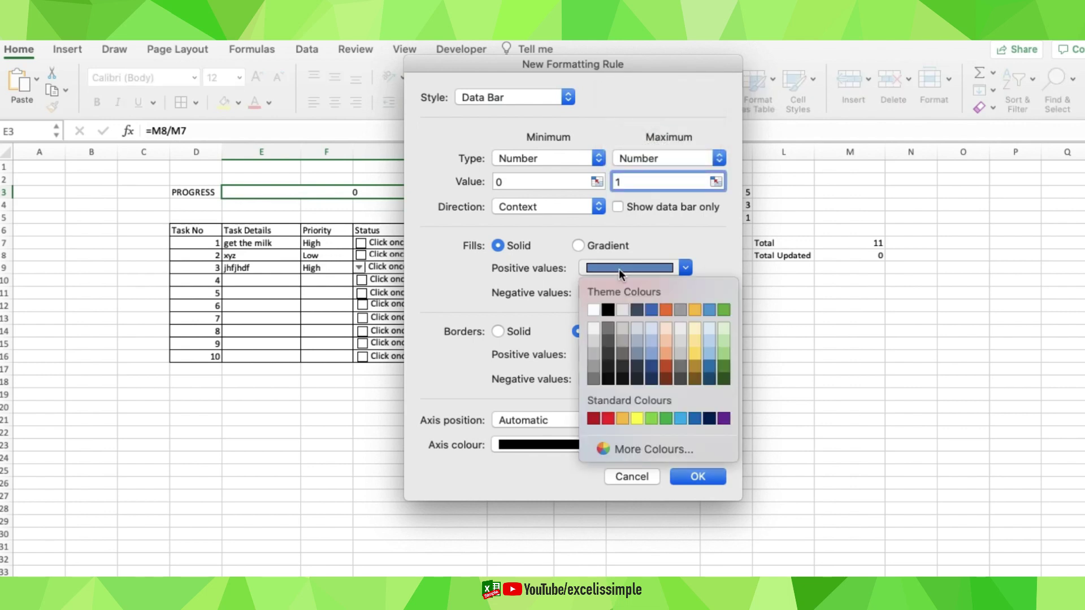
click(664, 418)
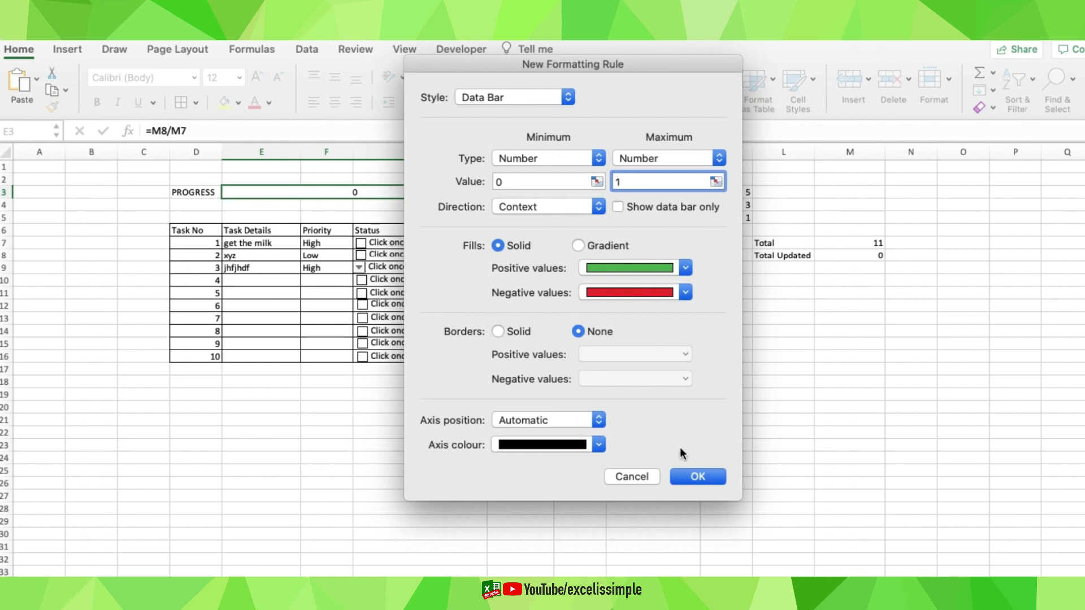
click(695, 476)
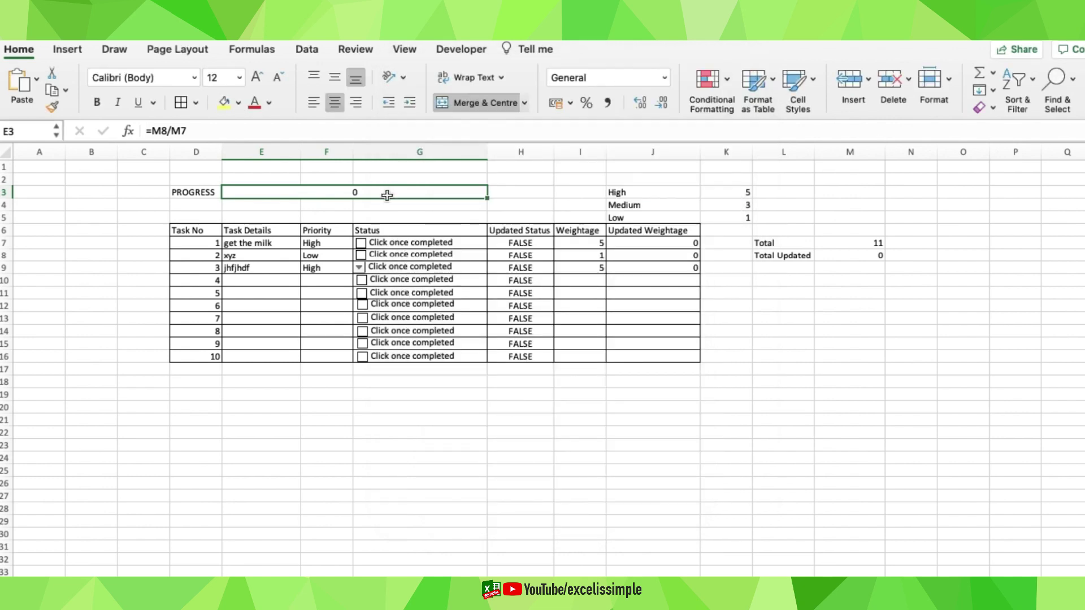
Format the PROGRESS cell as Percentage with 0 decimal places
key(super+1)
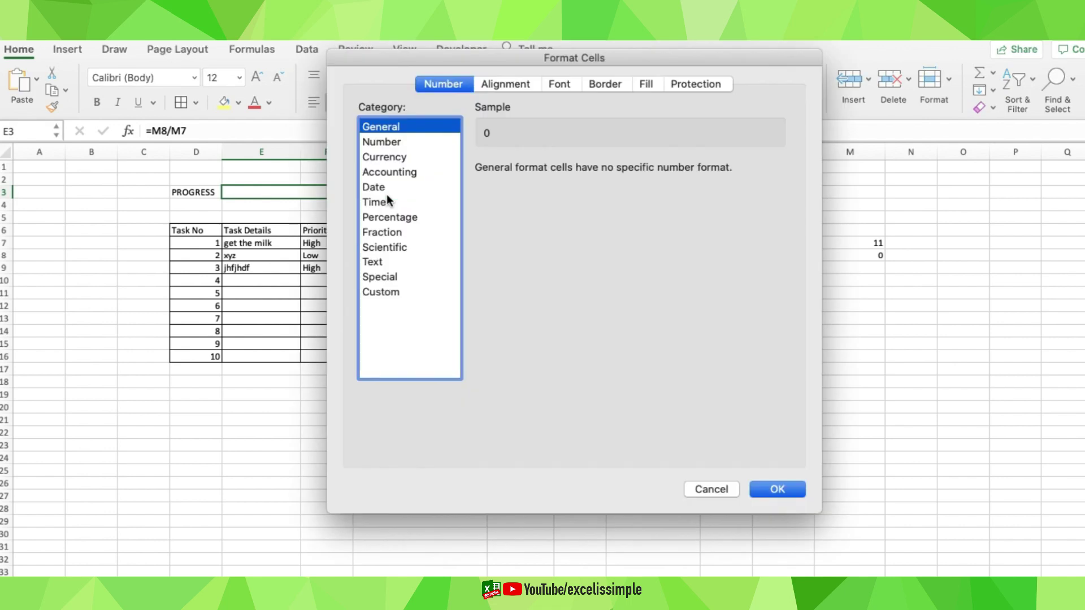
click(395, 217)
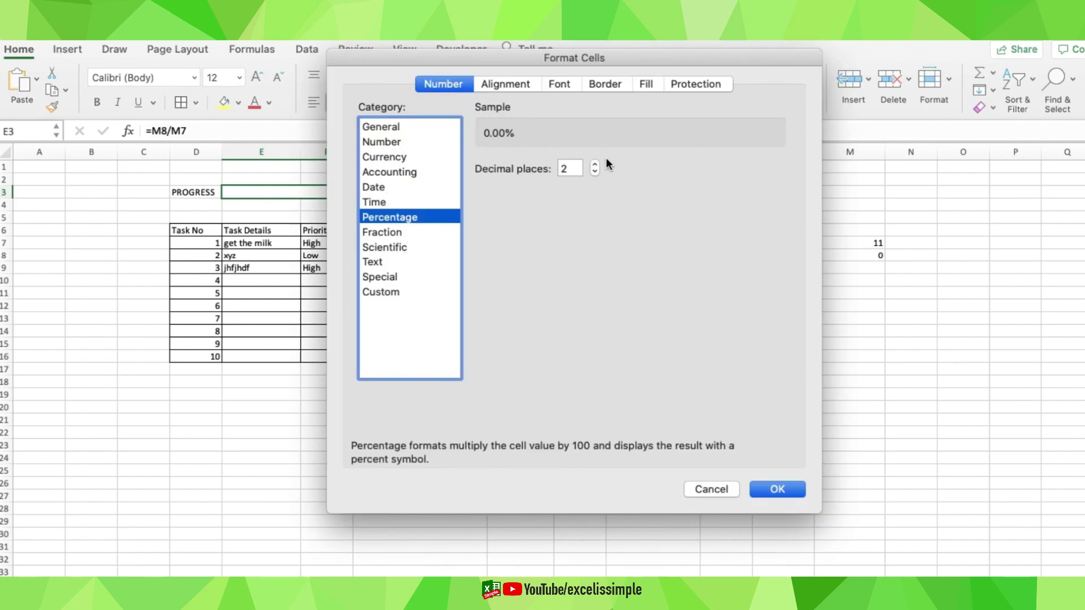
click(595, 170)
click(595, 170)
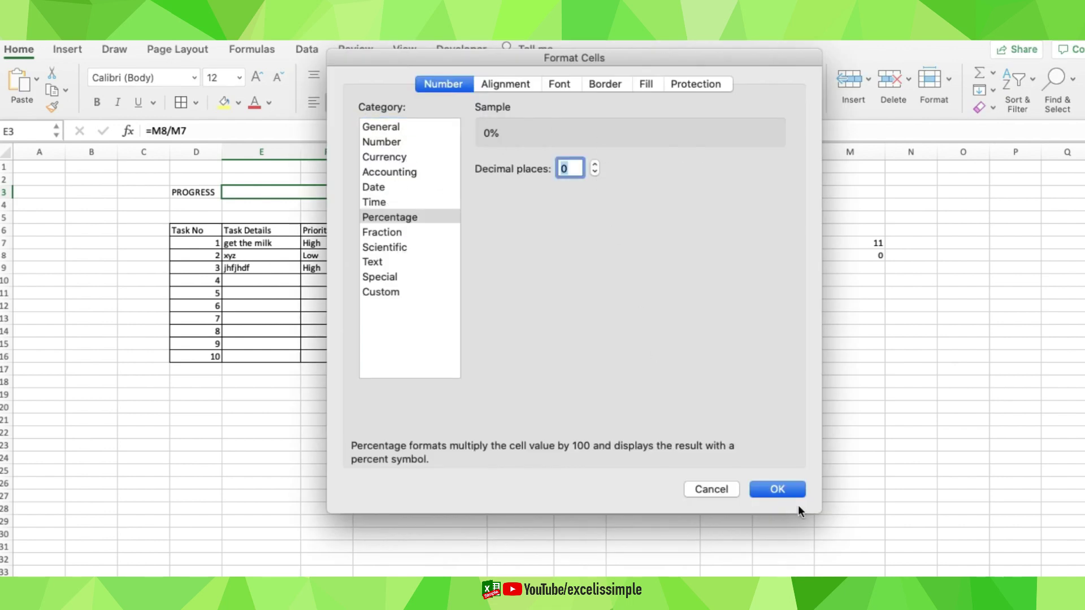
click(778, 489)
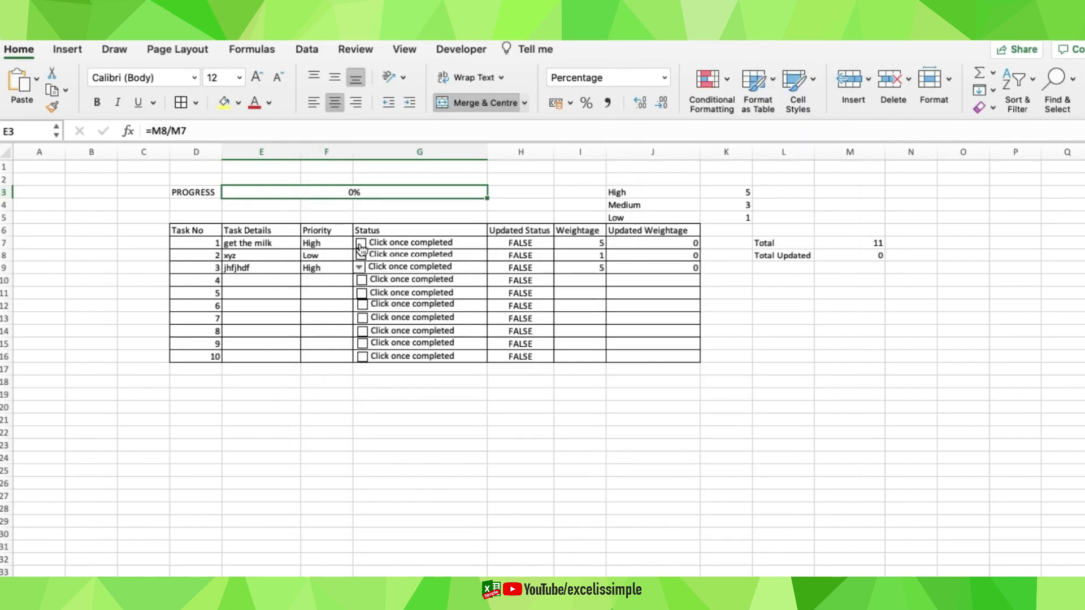
Tick and untick tasks 1–3 to test the percentage bar, then select task 4's details cell
click(361, 244)
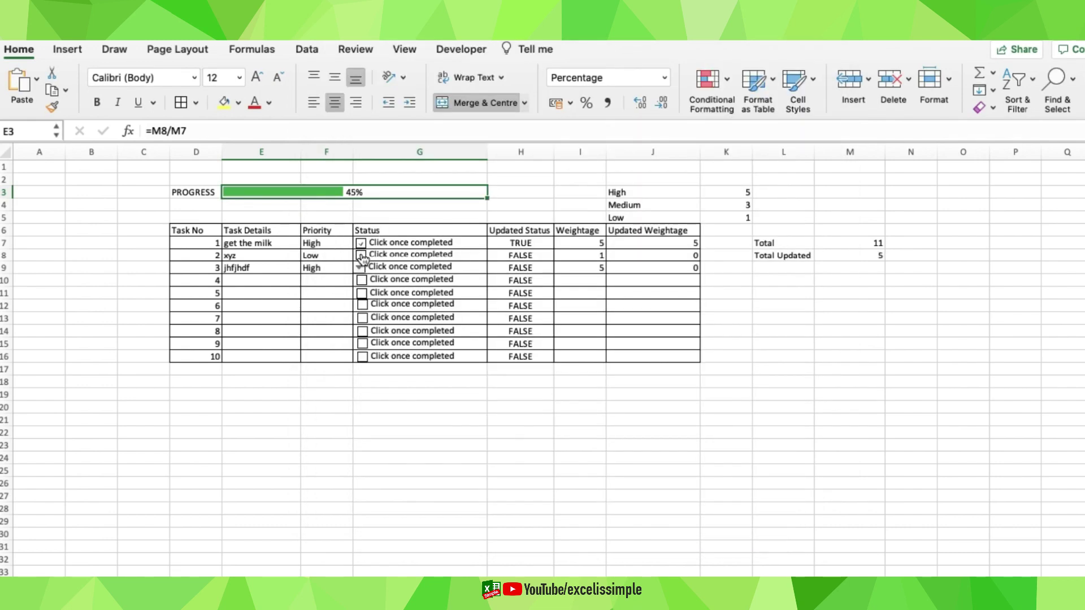
click(362, 256)
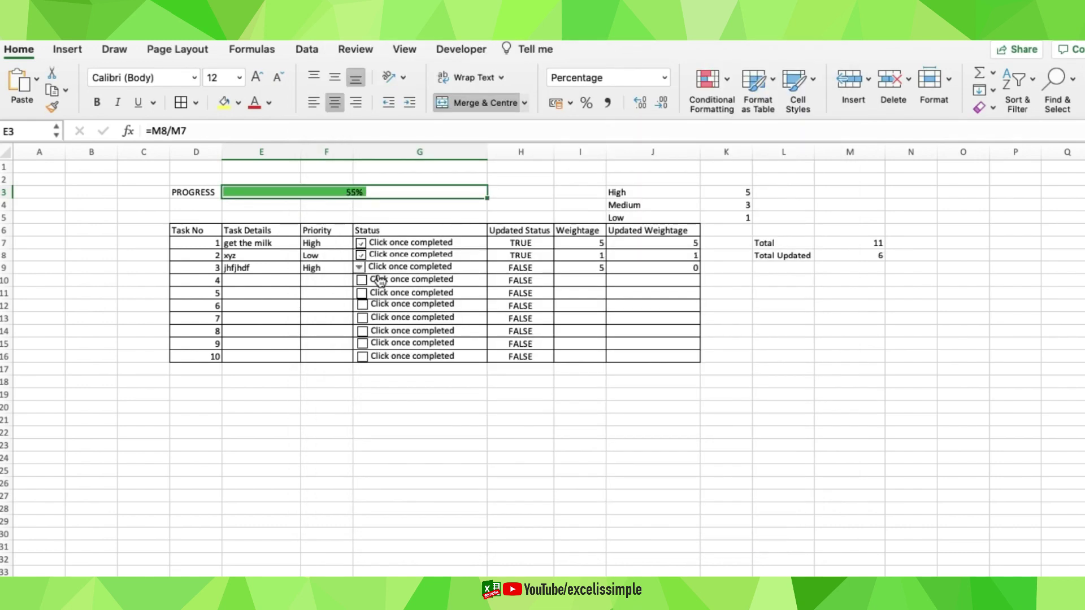
click(377, 270)
click(369, 256)
click(377, 269)
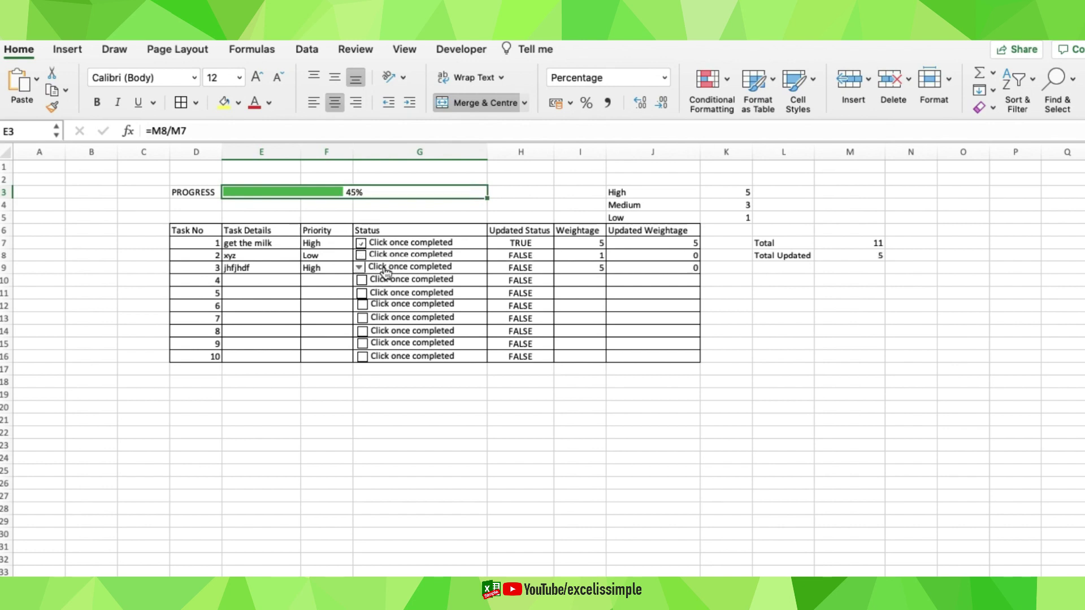
click(361, 243)
click(260, 284)
Enter placeholder details for tasks 4 and 5, with priorities Medium and Low
text(ykeghjegr)
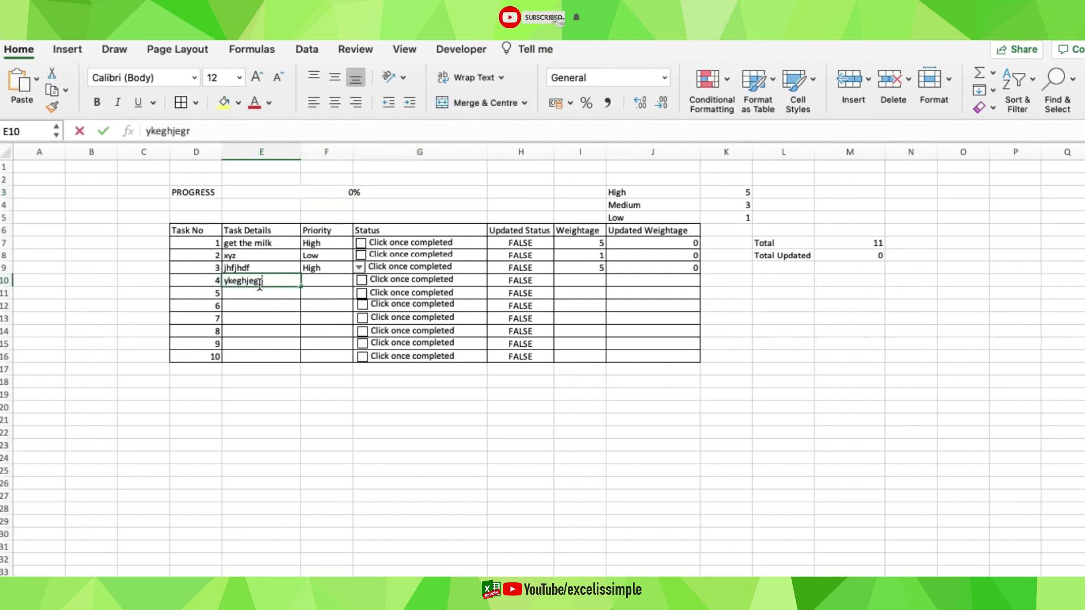
key(Tab)
click(359, 280)
click(327, 310)
click(260, 293)
text(jkhgdfjdf)
key(Tab)
click(359, 293)
click(328, 311)
click(260, 305)
Enter placeholder details for tasks 6 and 7 and give task 6 Medium priority
text(jhfkjdh)
click(326, 336)
click(278, 320)
text(ndbfngb)
click(359, 318)
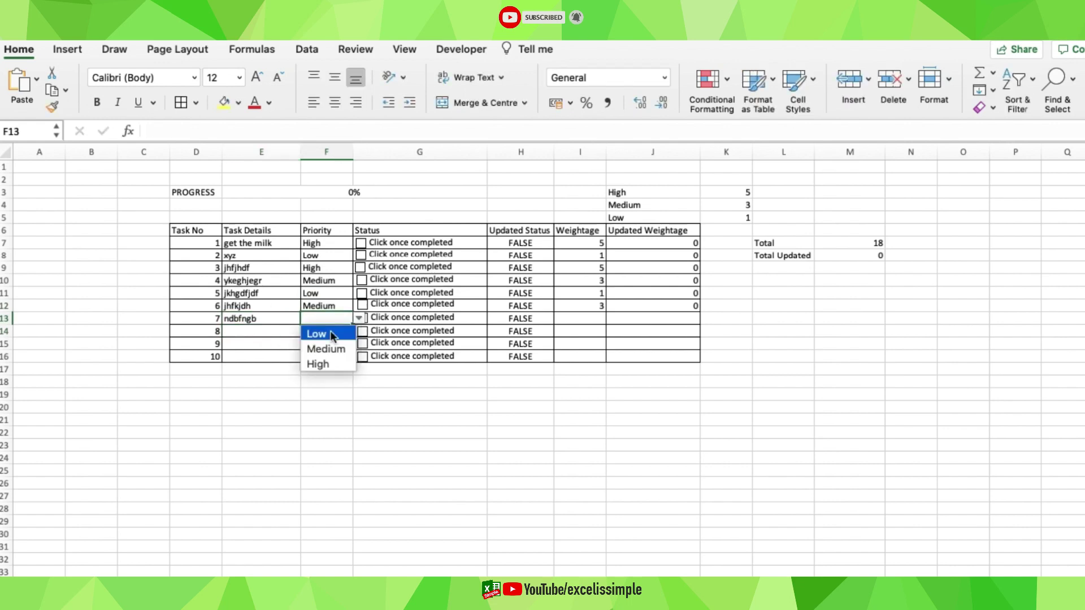
click(325, 333)
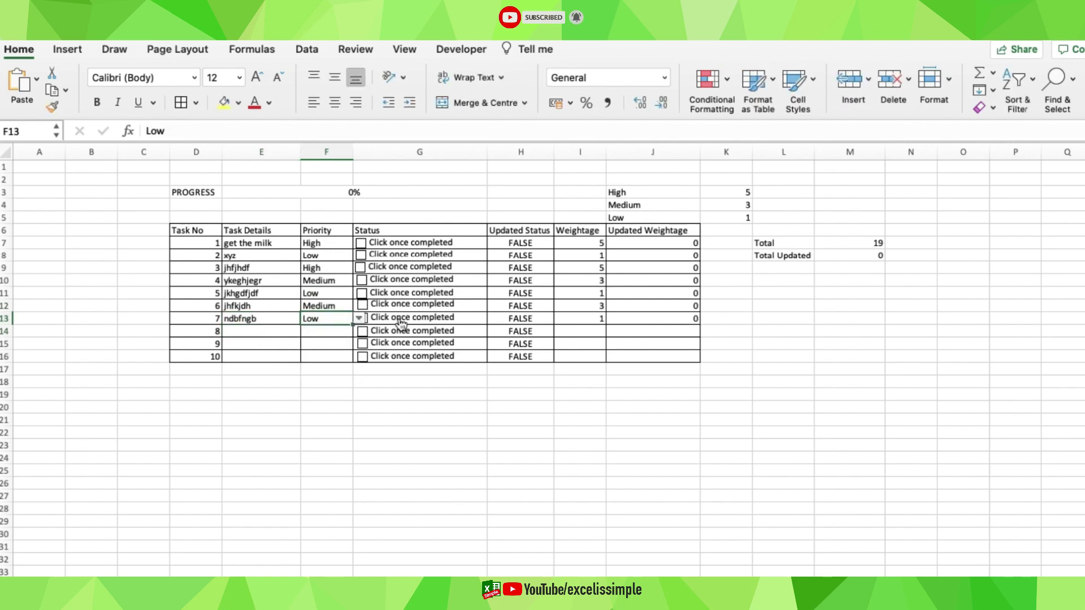
Tick the completion checkboxes for tasks 7 back through task 1
click(400, 322)
click(390, 305)
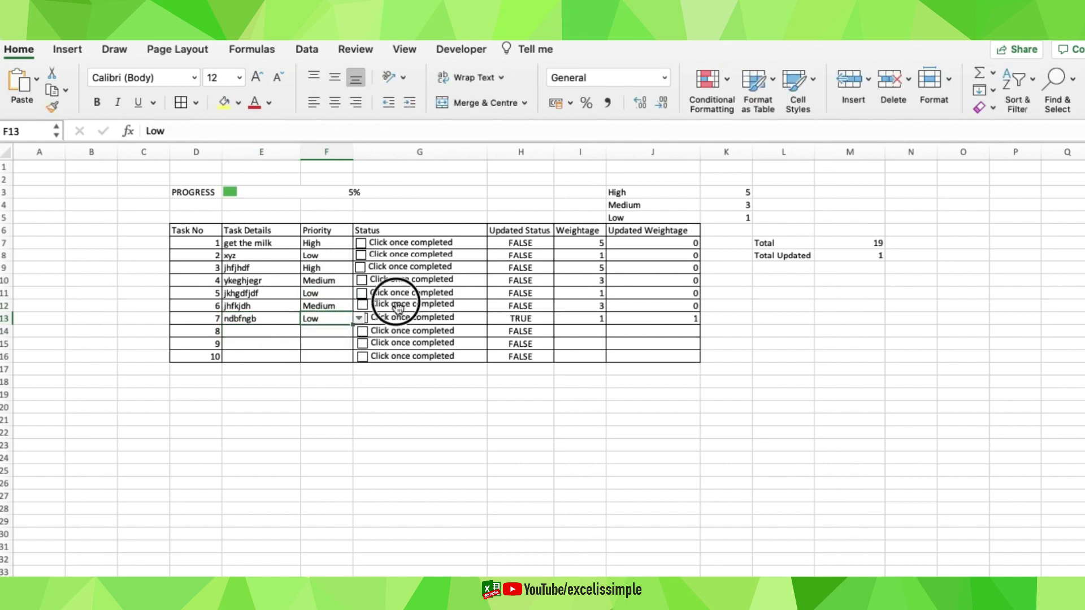
click(387, 292)
click(384, 279)
click(381, 267)
click(379, 255)
click(379, 243)
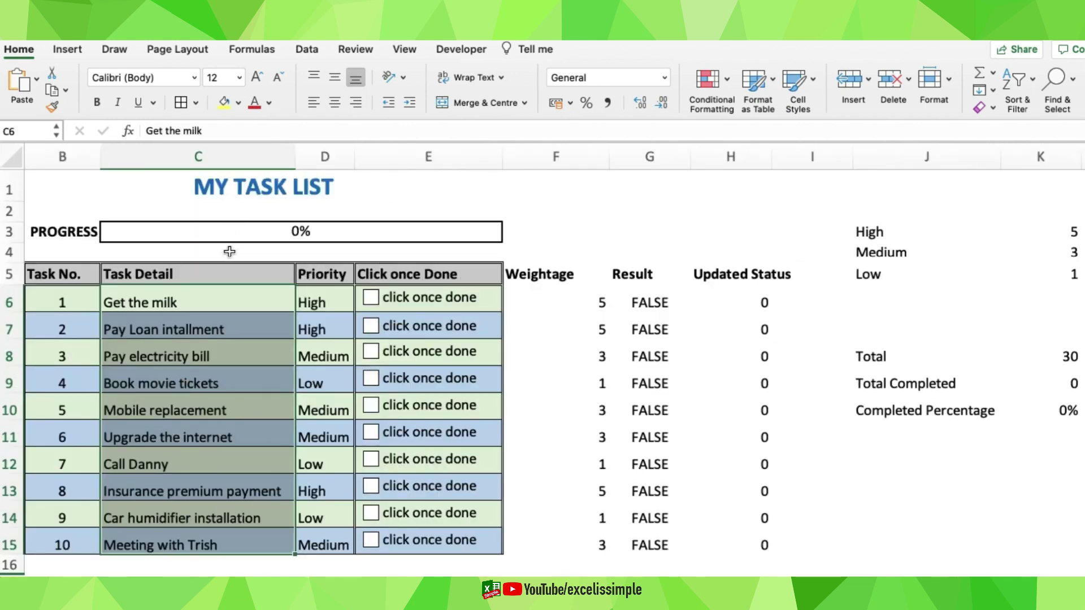
Hide the helper columns F through K
click(230, 271)
drag(556, 156, 1010, 175)
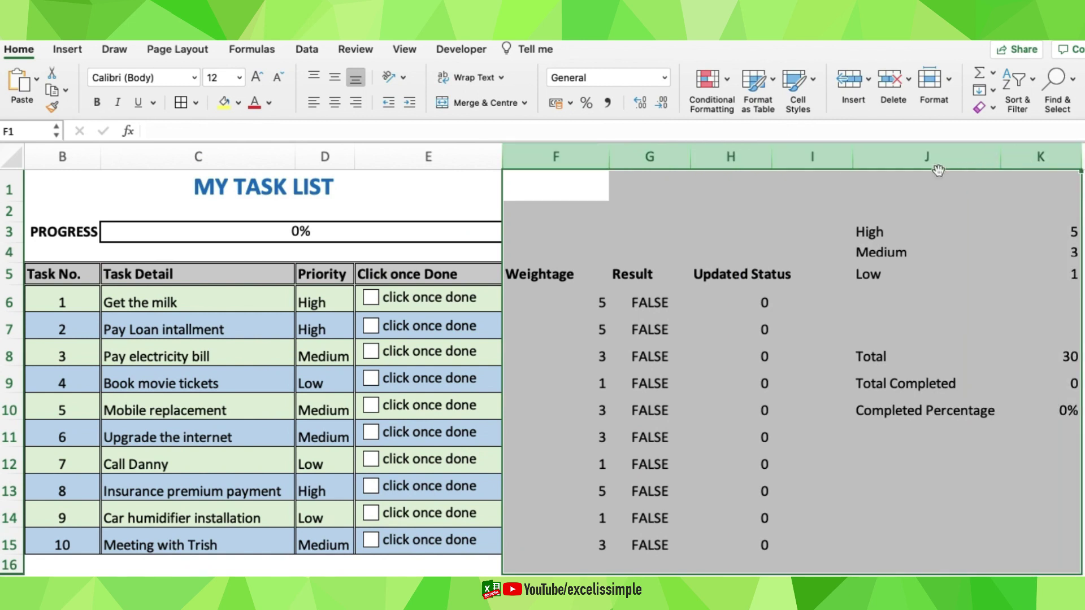
right_click(572, 159)
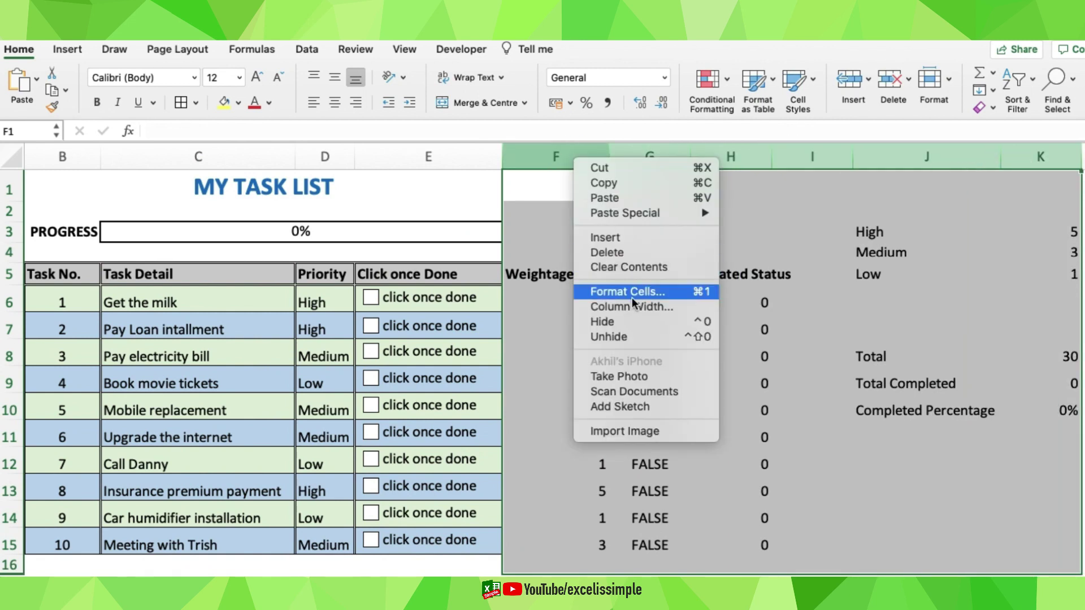
click(636, 323)
click(357, 363)
key(Left)
key(Left)
key(Left)
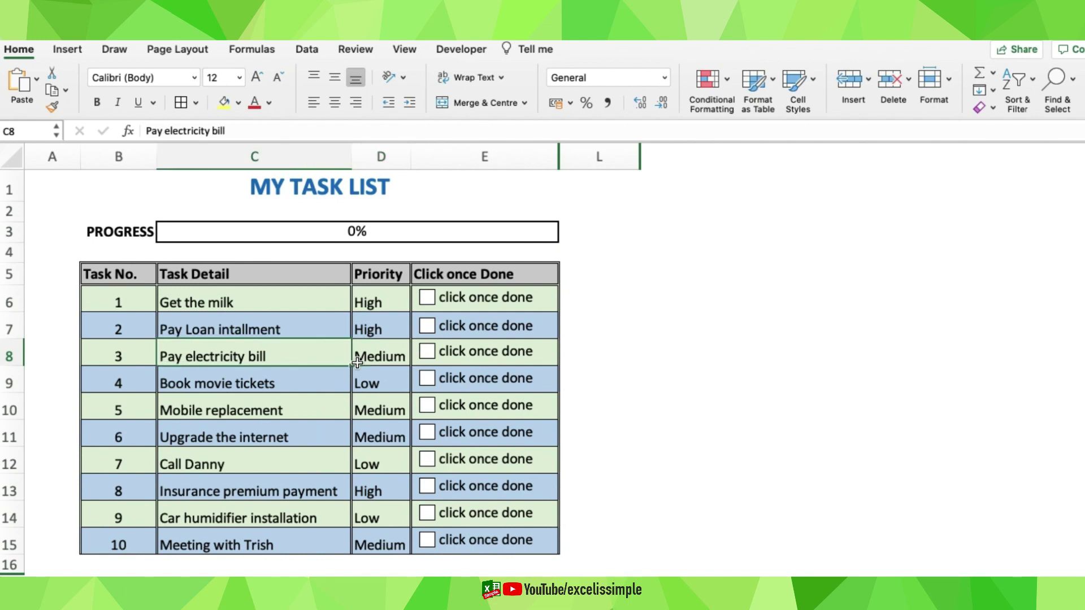
Tick every task as done, from Get the milk through Upgrade the internet and the last ones
click(427, 297)
click(427, 326)
click(427, 351)
click(427, 378)
click(427, 405)
click(427, 432)
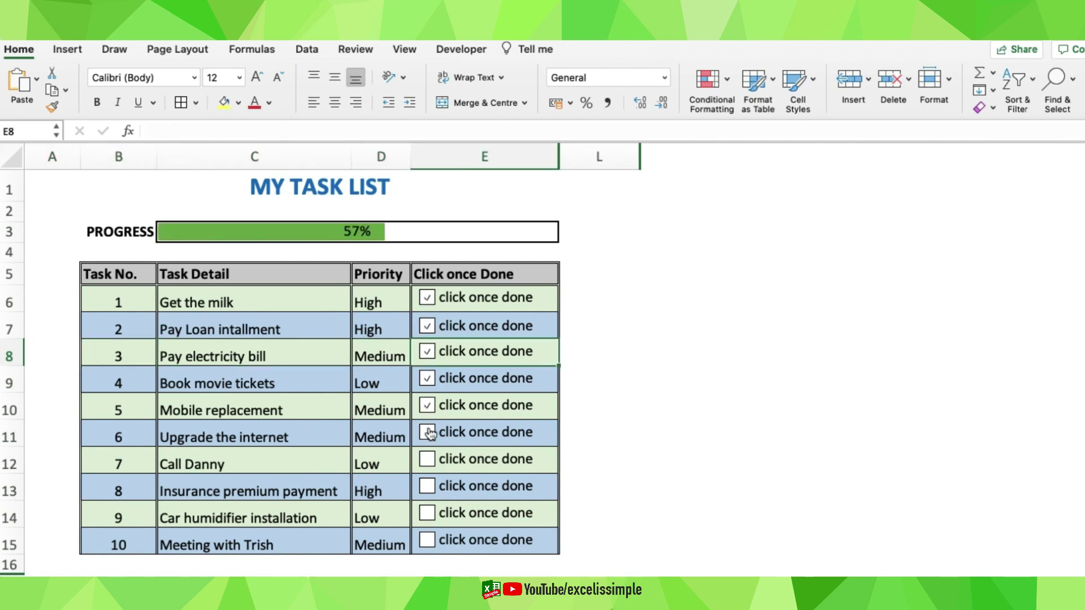
click(427, 486)
click(427, 540)
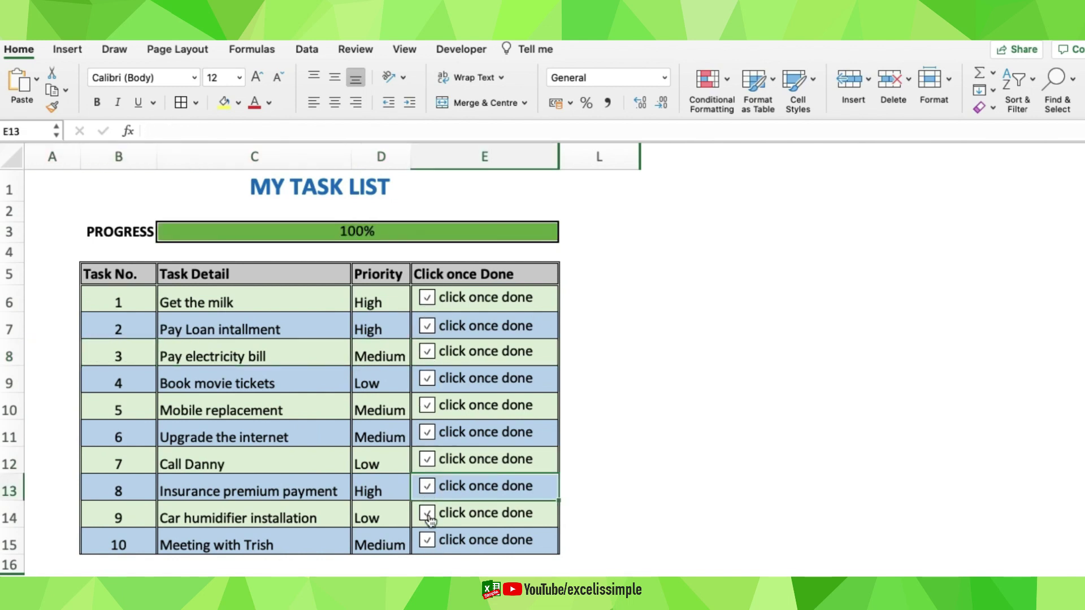